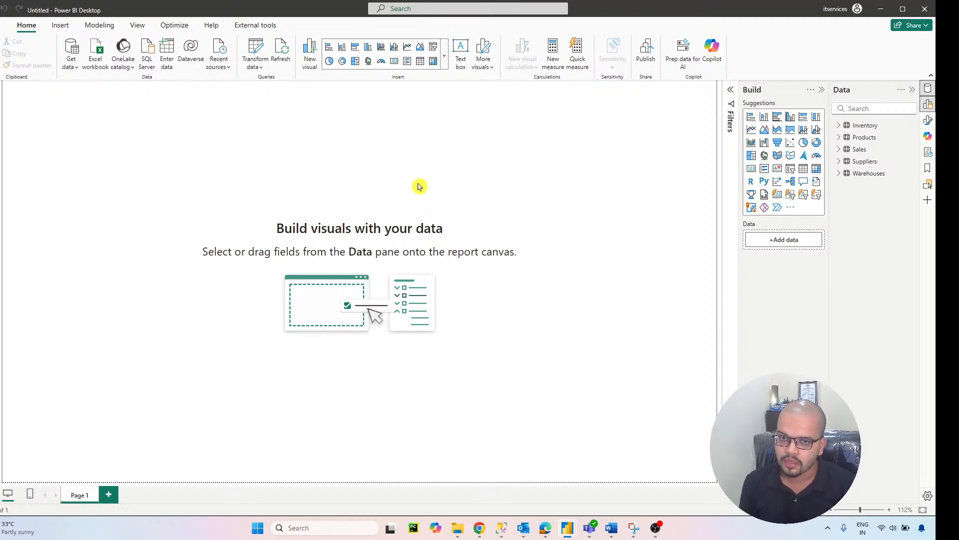
Step: Find Snowflake among the available data sources and start a connection to it
left_click(71, 63)
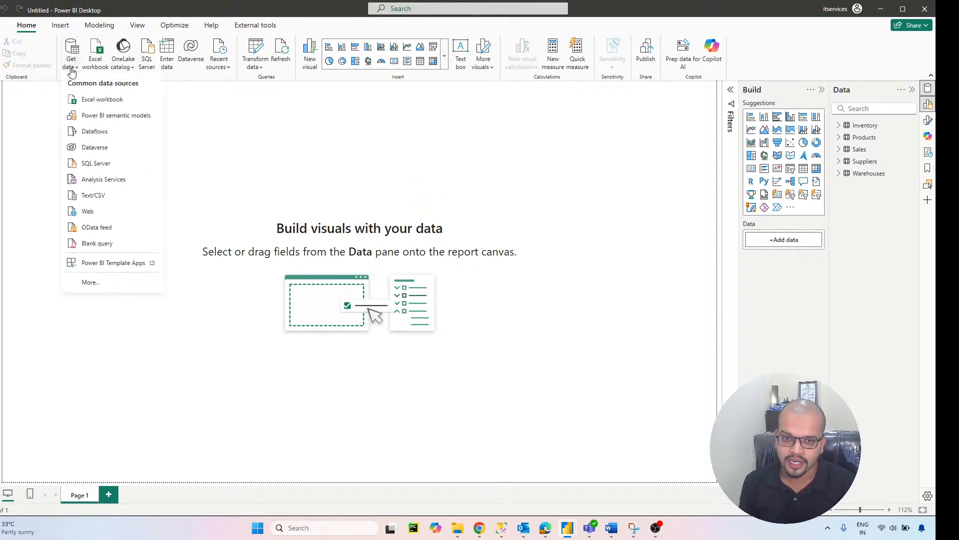
left_click(107, 284)
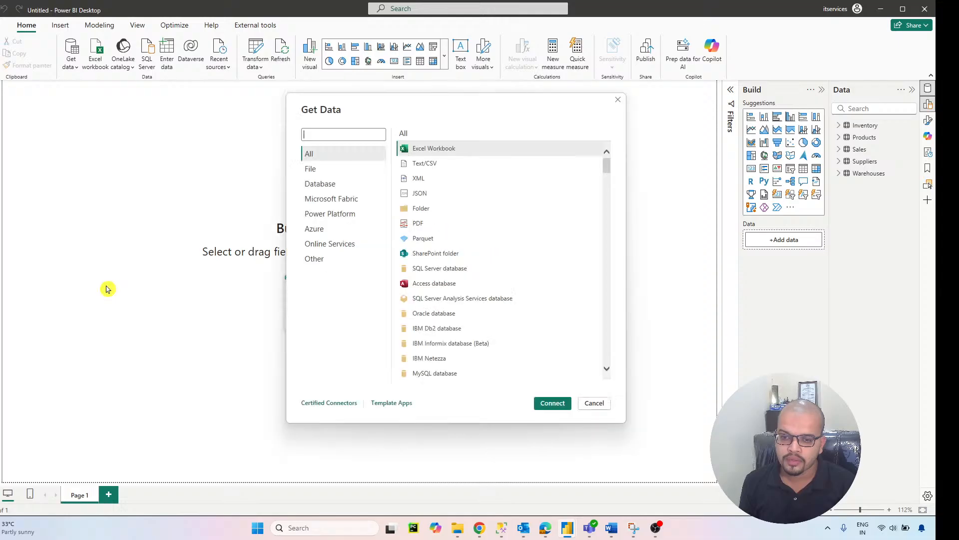
type("snowfl")
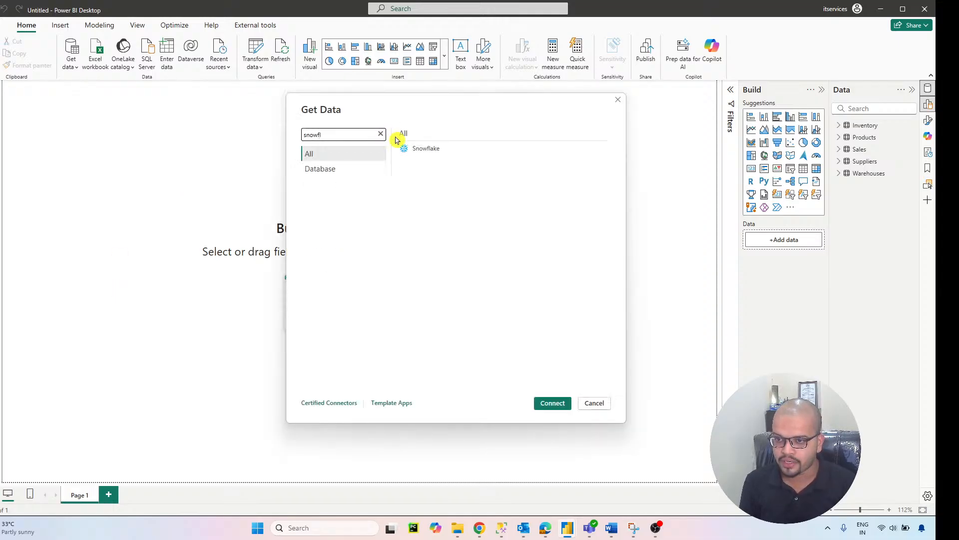
left_click(422, 148)
left_click(565, 402)
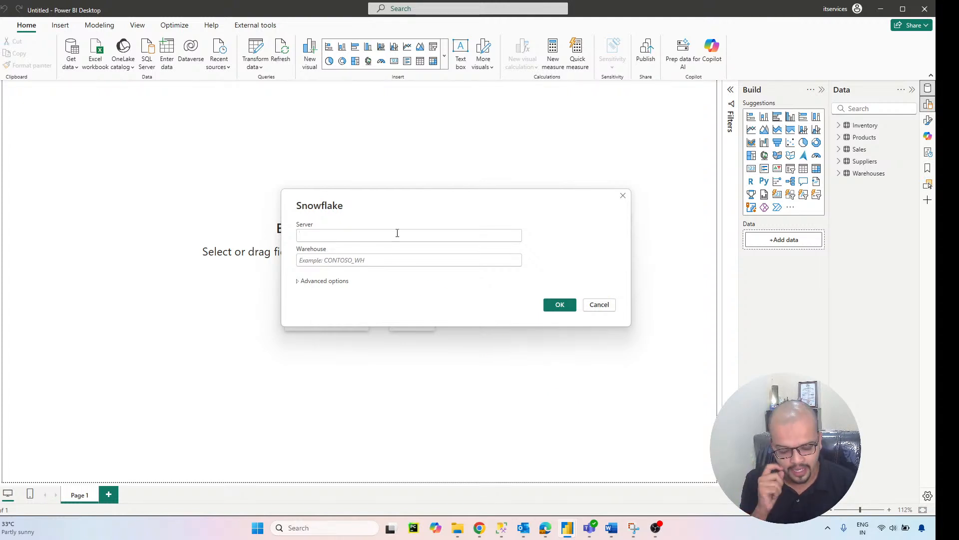
Step: Fill in the Snowflake server abcde-xy12345.snowflakecomputing.com and warehouse compute_wh, and cancel the connection
type("abcde-xy")
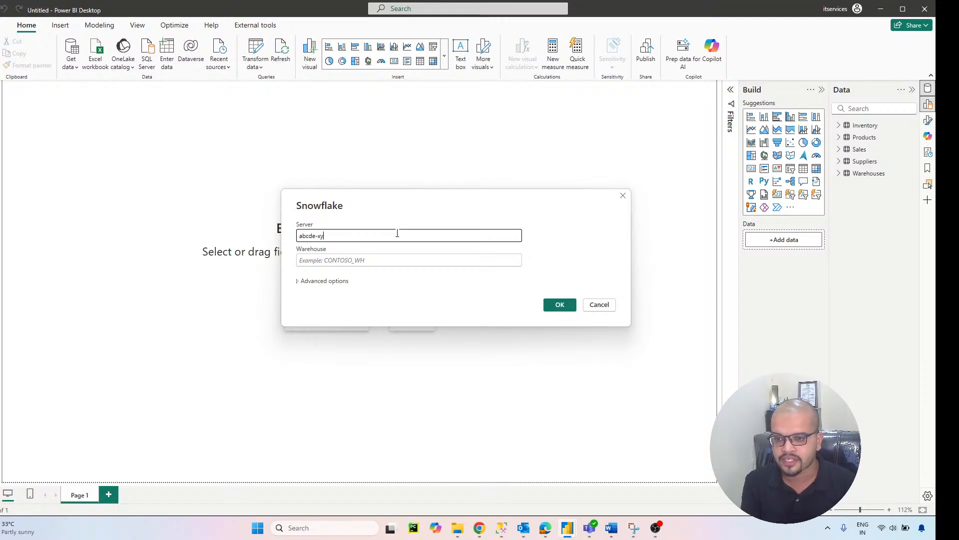
type("12345")
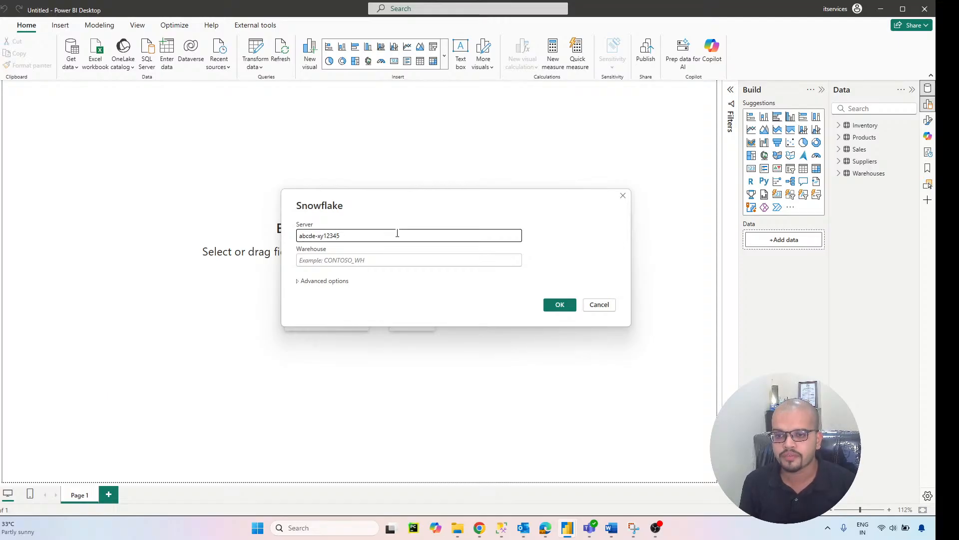
type(".snow")
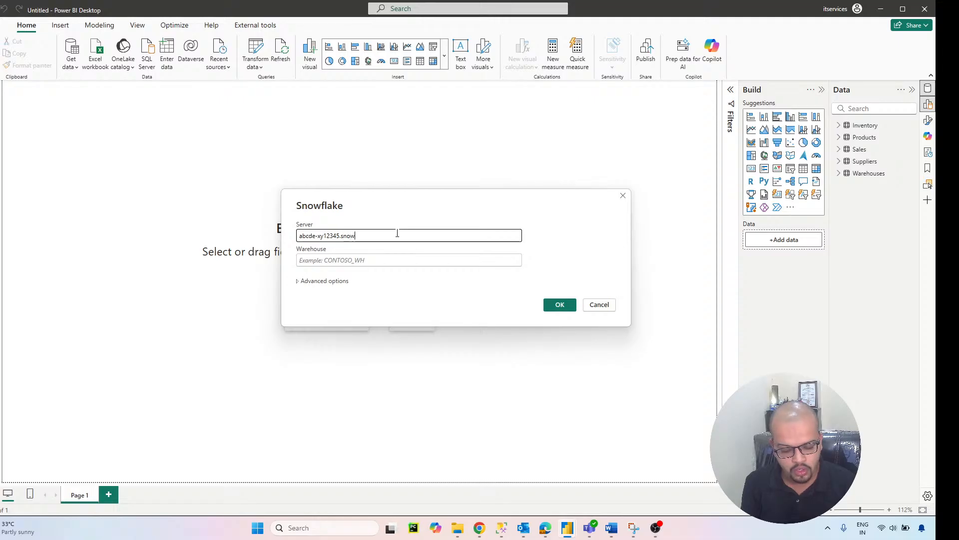
type("flakecompu")
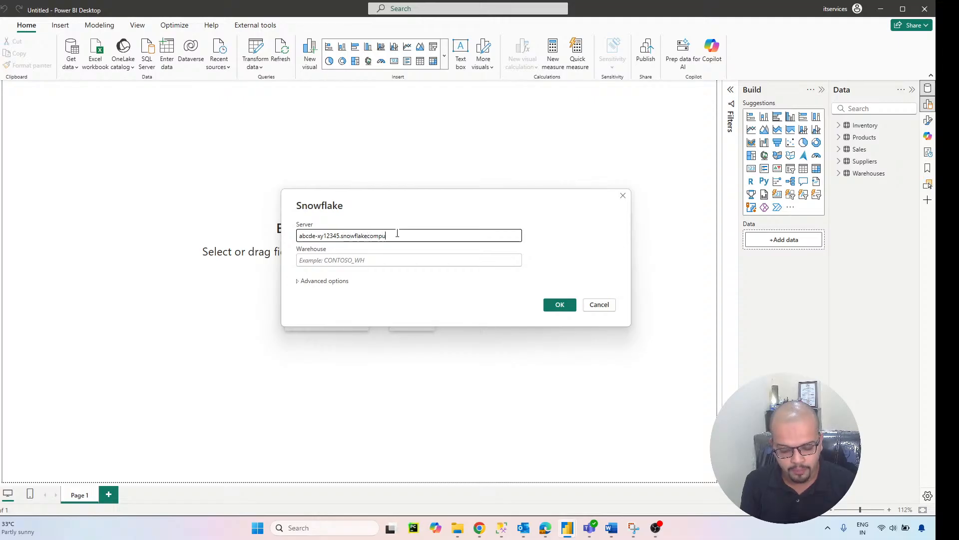
type("ting.com")
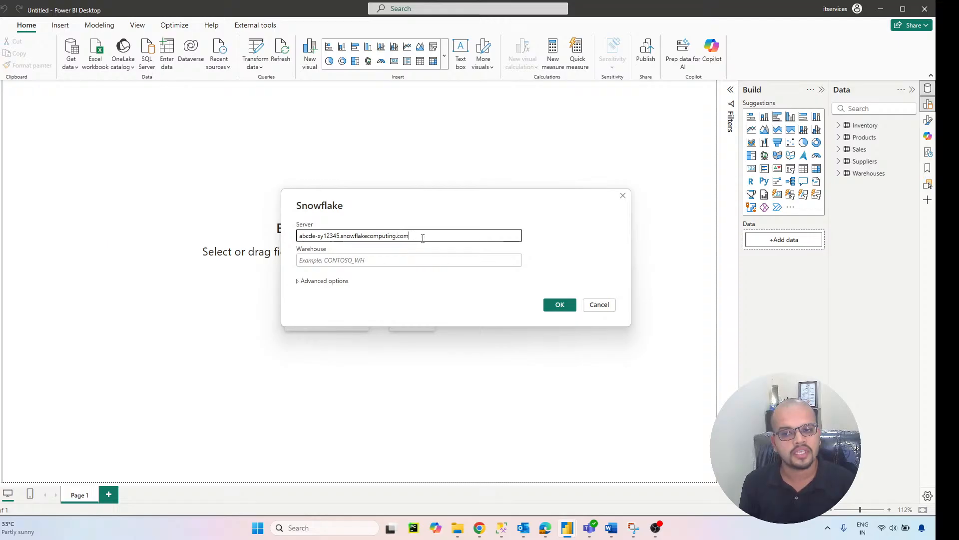
left_click(370, 259)
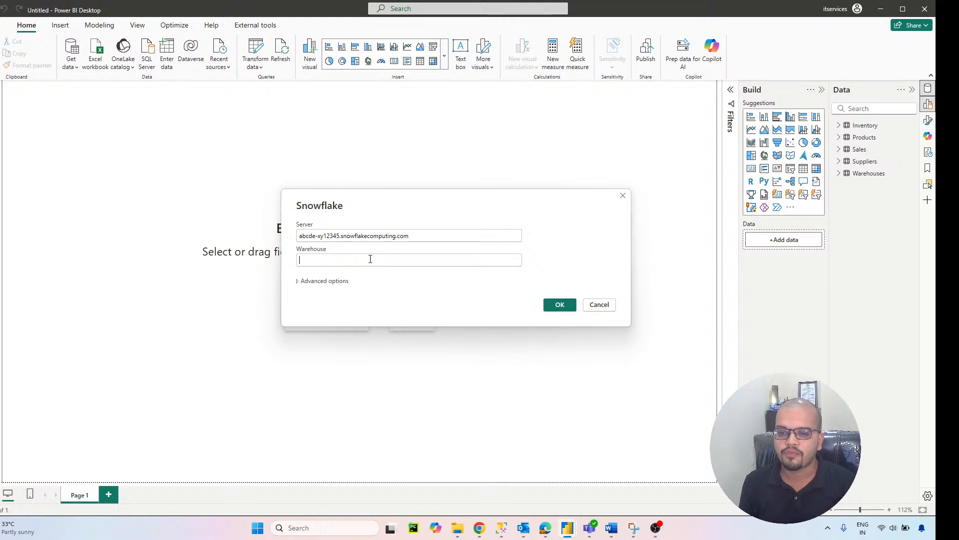
type("compu")
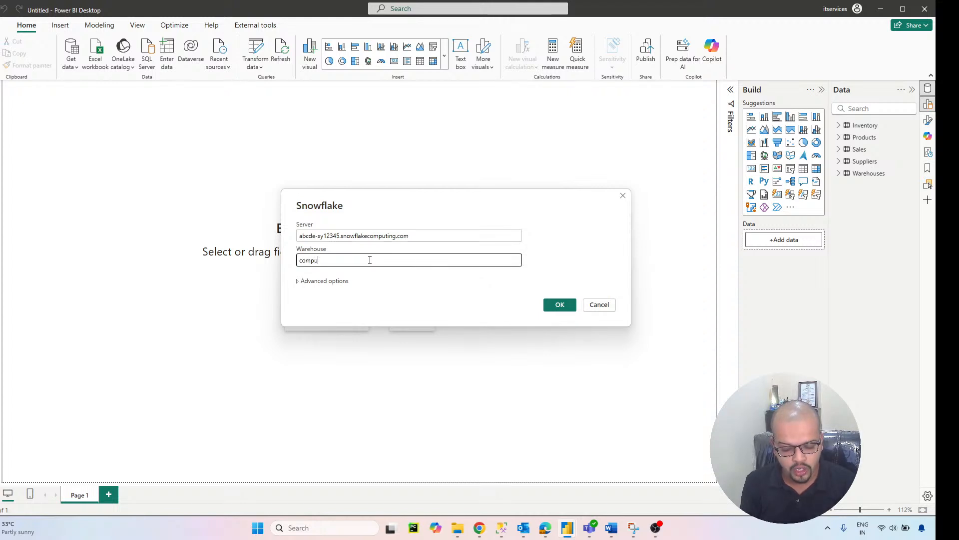
type("te_wh")
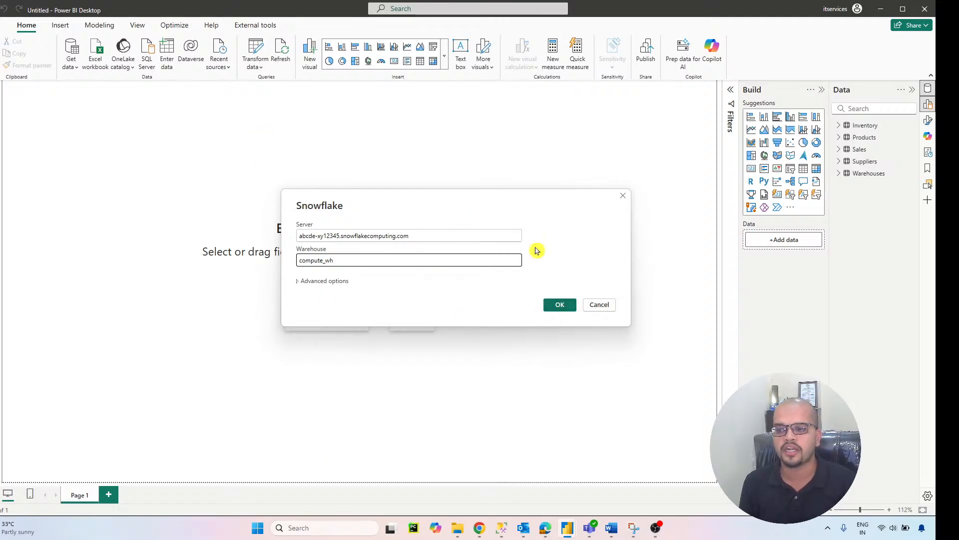
left_click(592, 305)
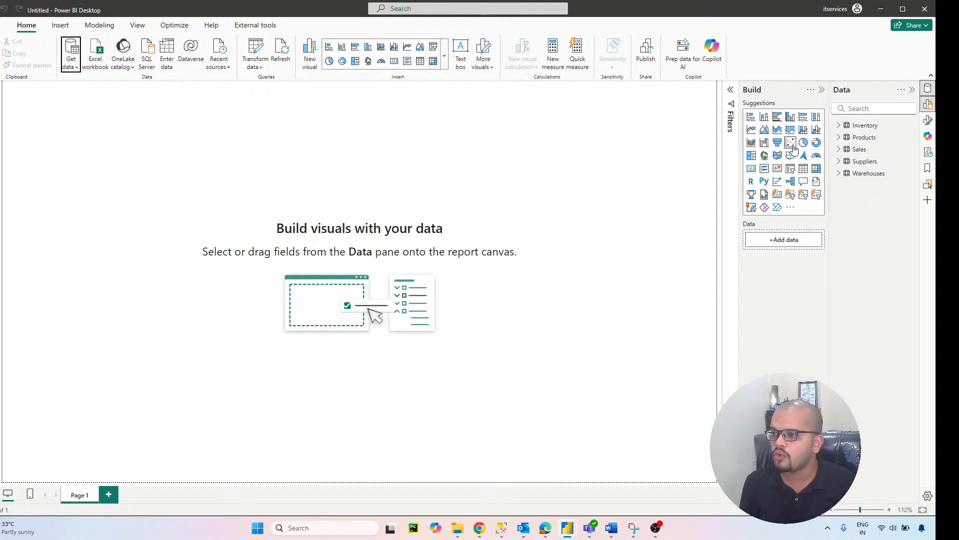
Step: Review the Inventory, Products, Sales, Suppliers and Warehouses queries in the Power Query Editor and return to the report
left_click(261, 72)
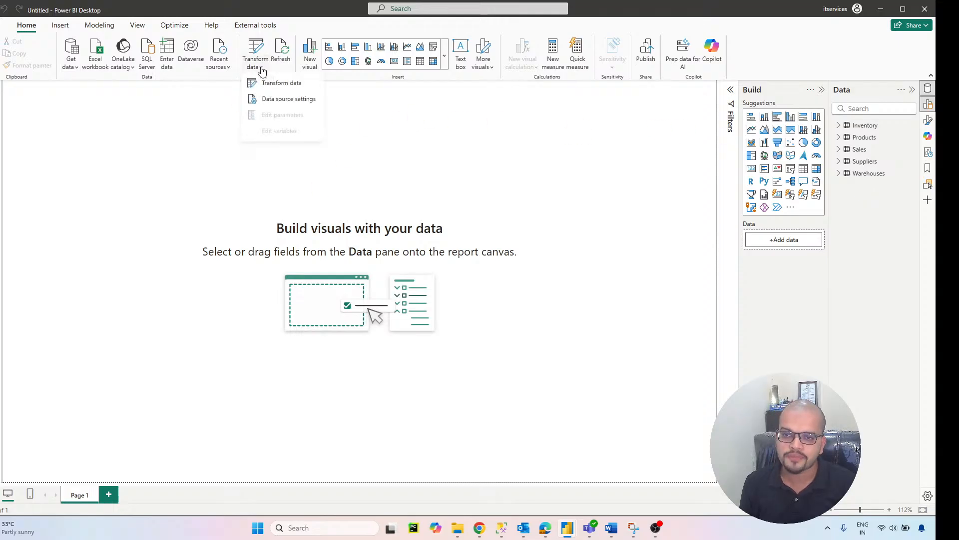
left_click(293, 87)
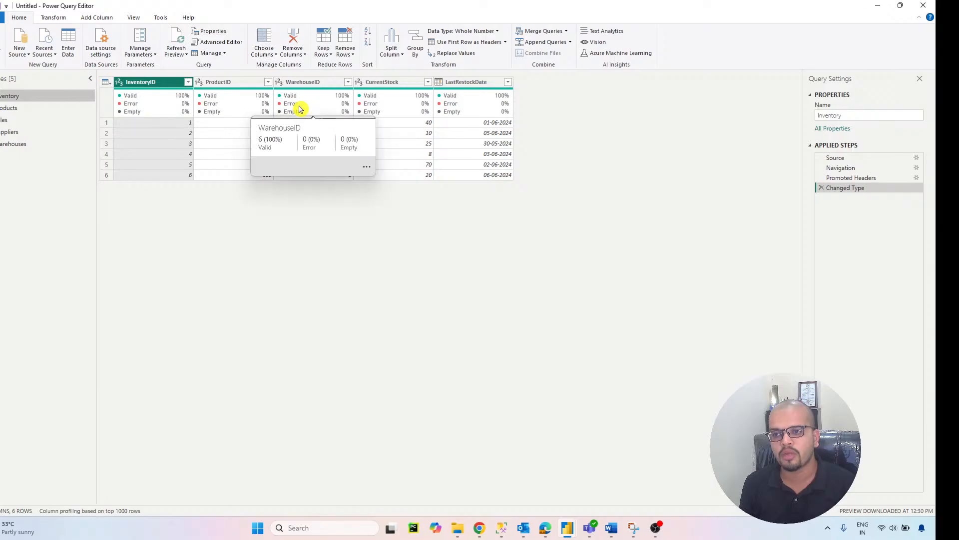
mouse_move(389, 119)
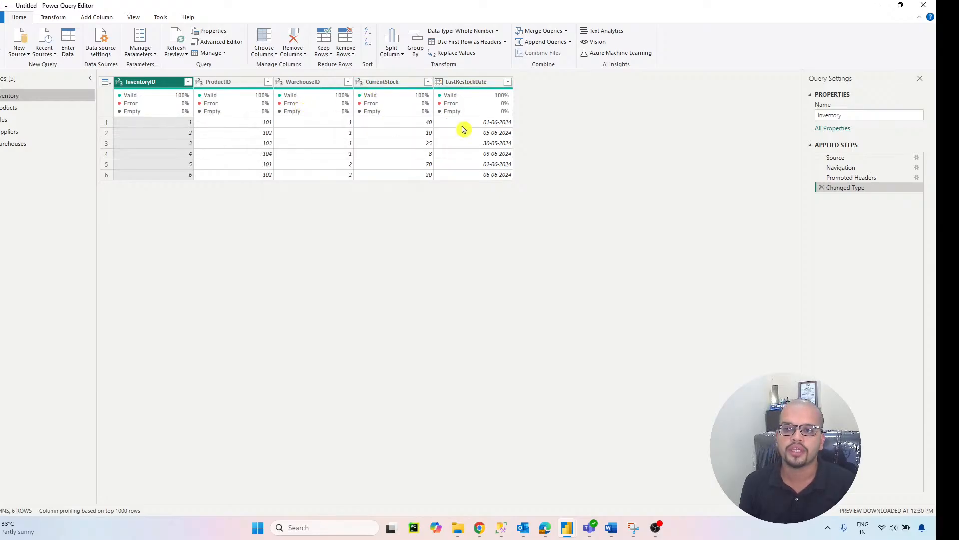
left_click(9, 109)
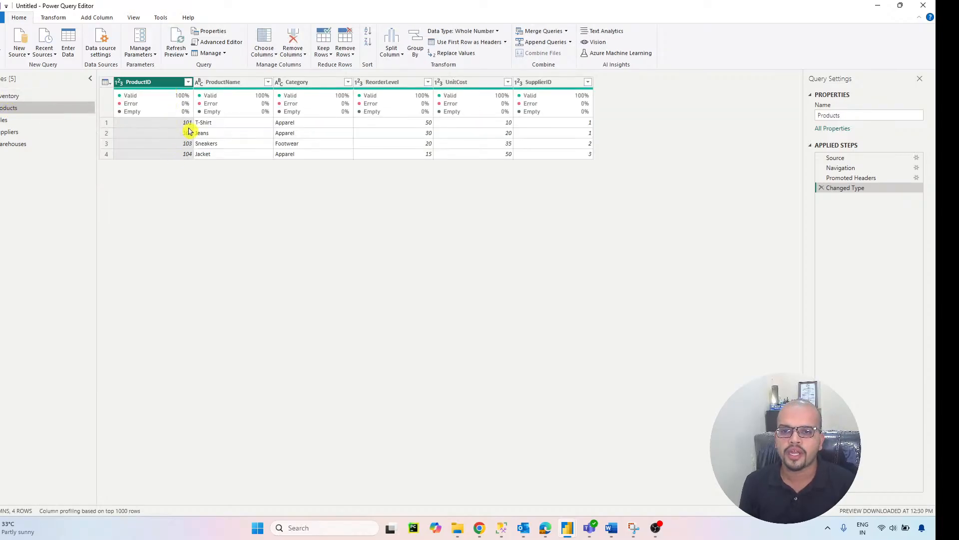
mouse_move(575, 104)
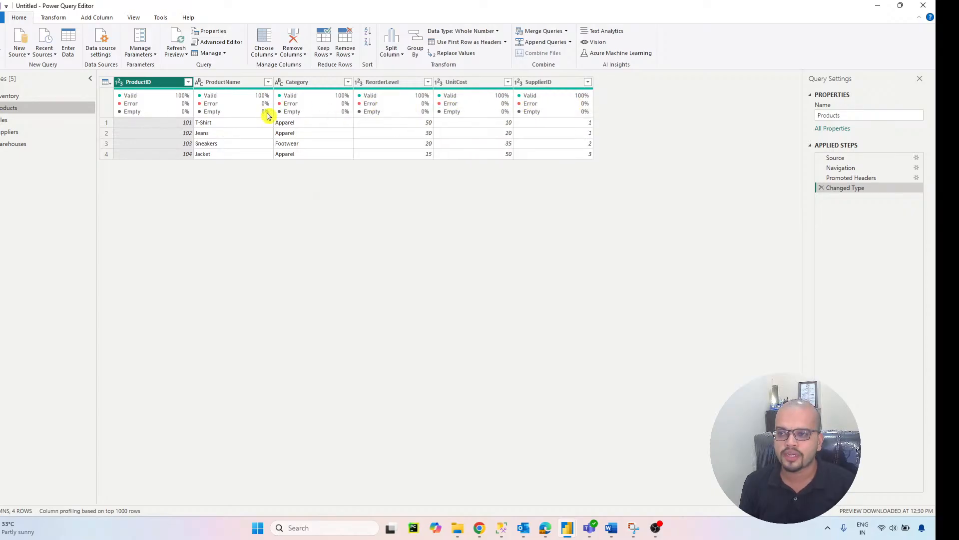
left_click(5, 122)
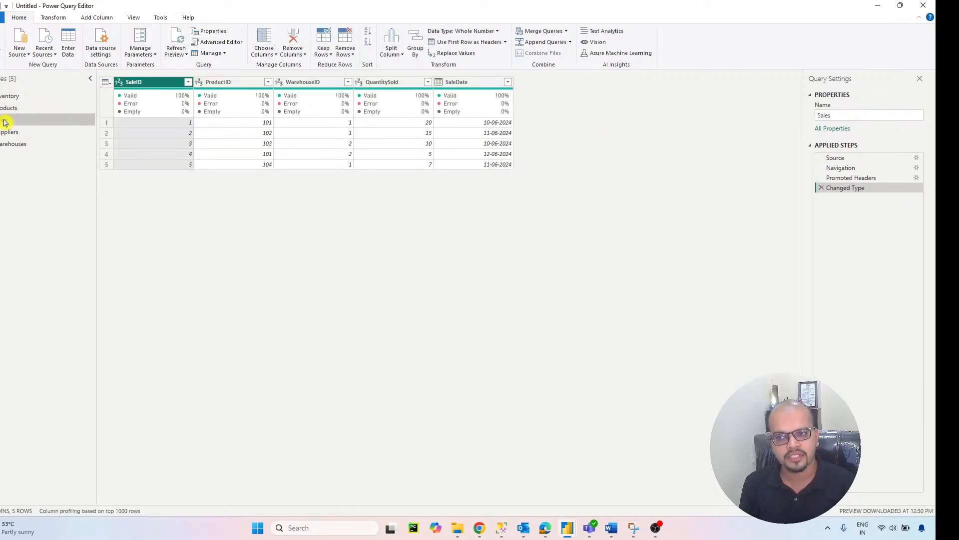
left_click(6, 133)
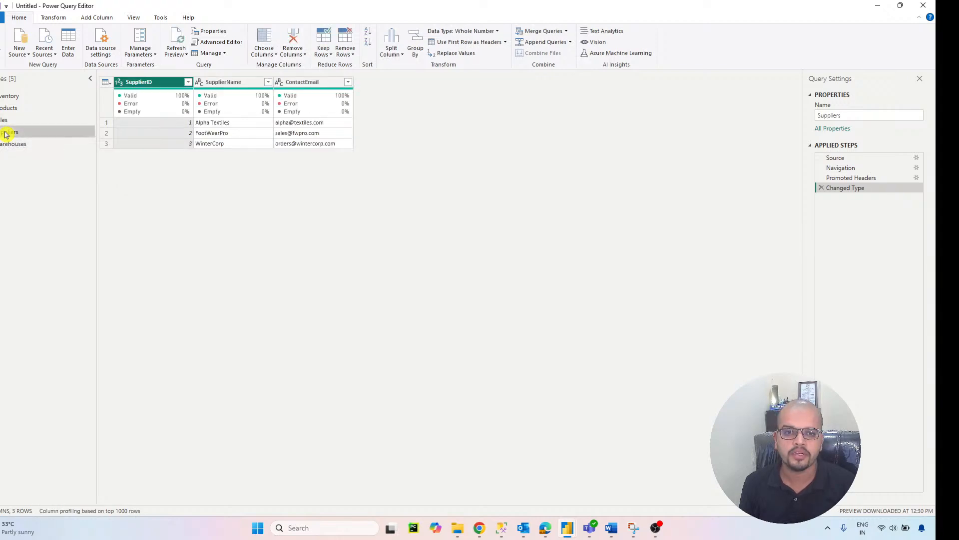
left_click(7, 145)
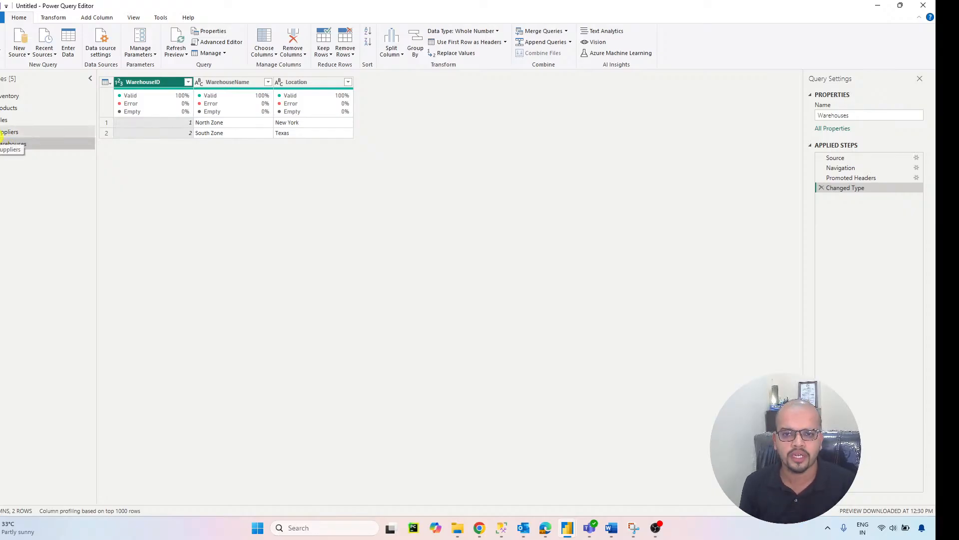
left_click(1, 37)
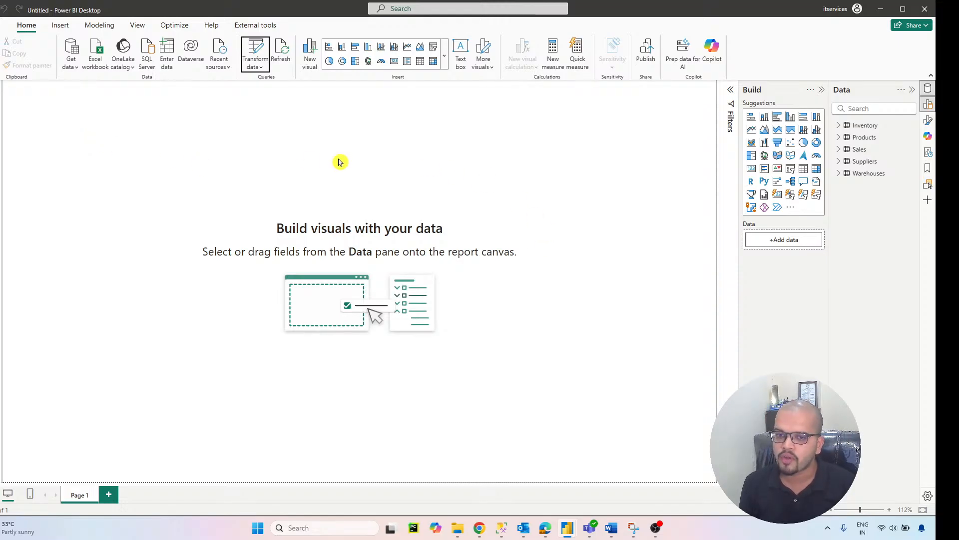
left_click(1, 138)
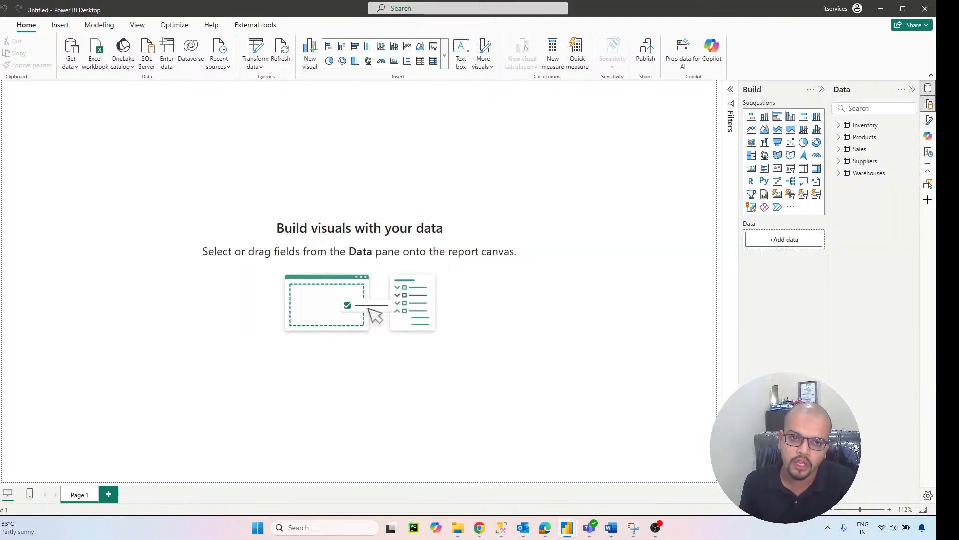
Step: Create the measure TOTAL SKU'S = COUNTROWS(Products) in the Products table
left_click(840, 126)
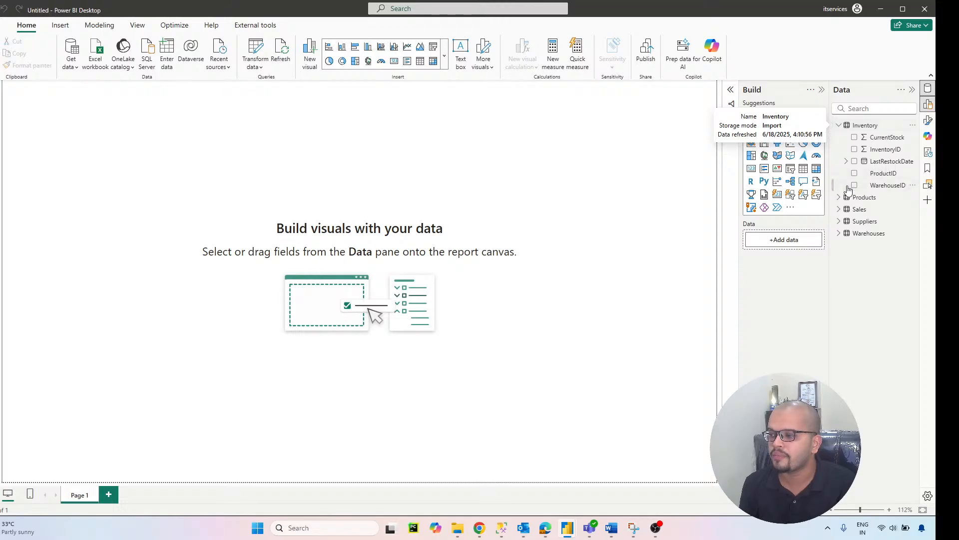
left_click(844, 199)
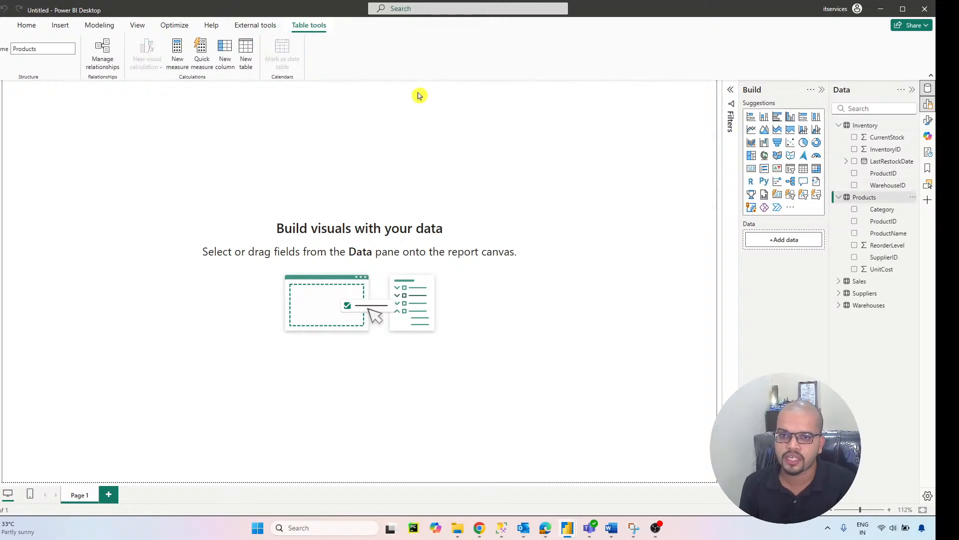
left_click(178, 53)
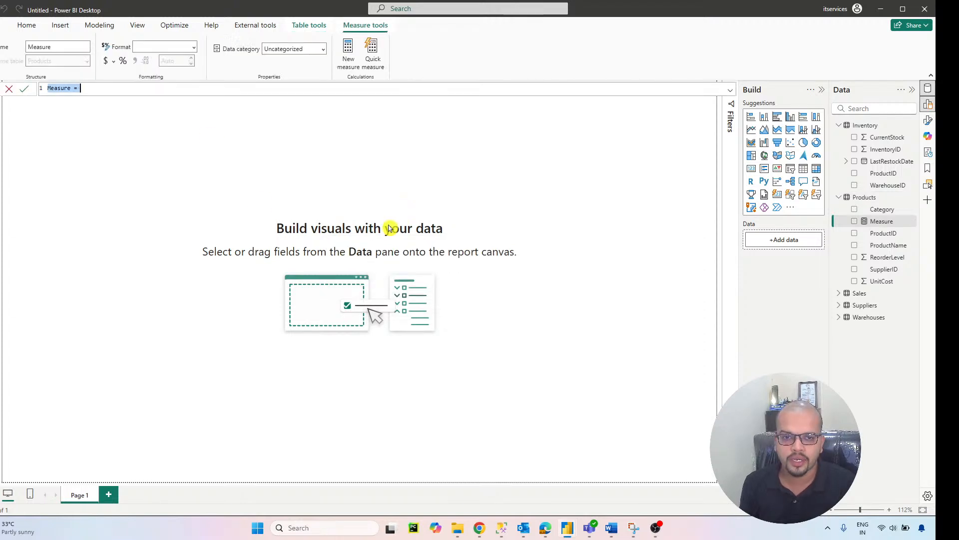
type("TOT")
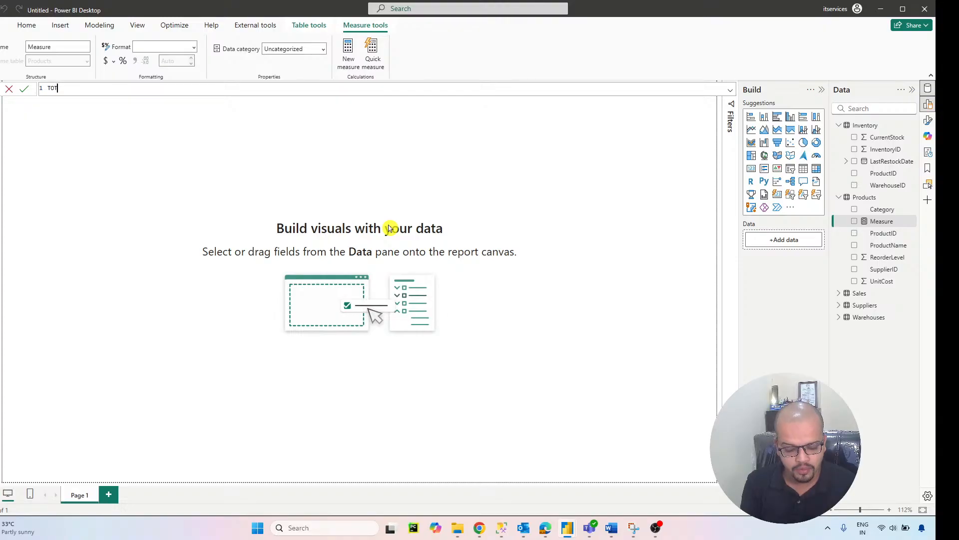
type("AL SKU")
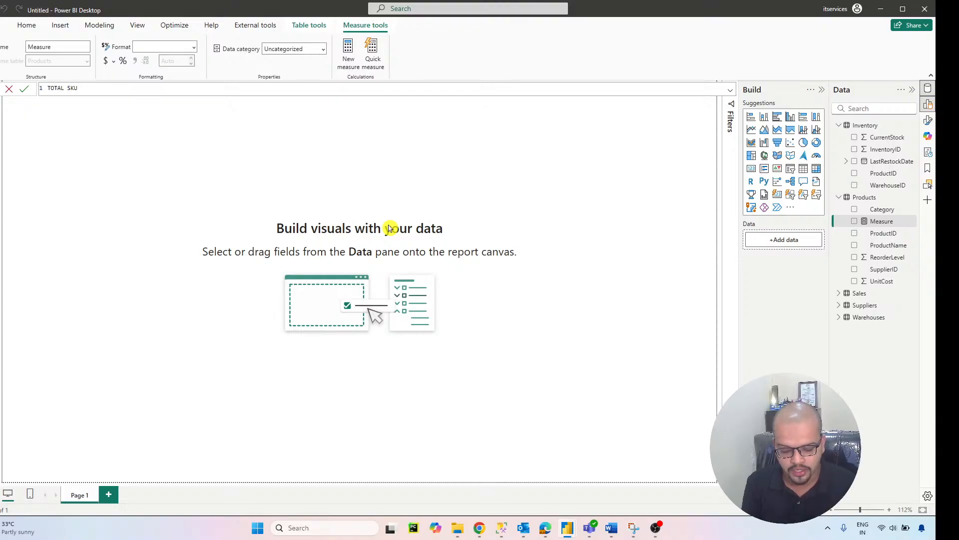
type("'S = ")
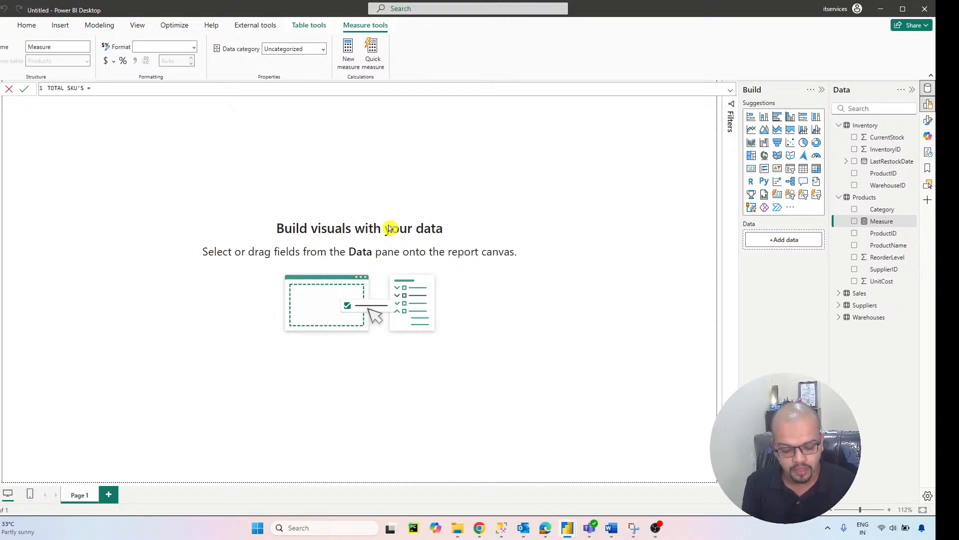
type("COUNT")
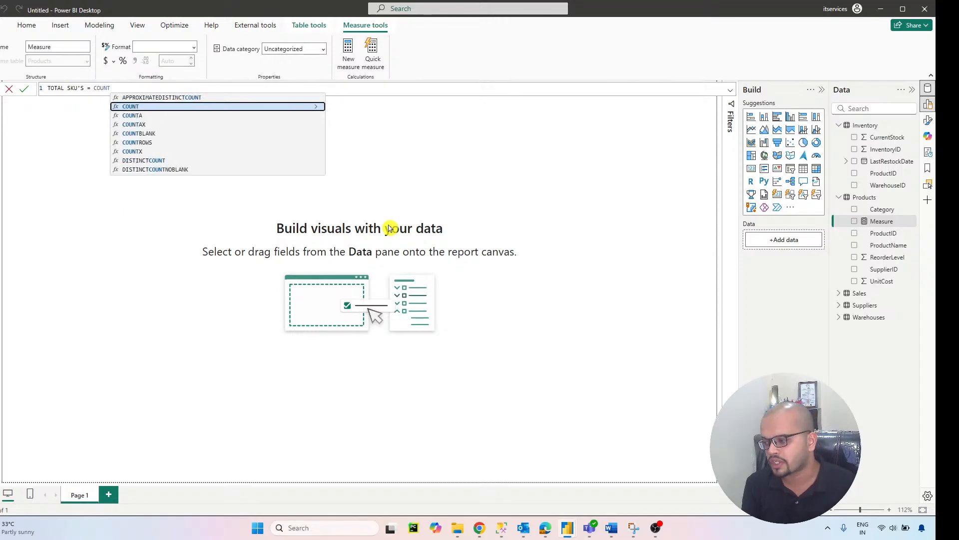
left_click(134, 143)
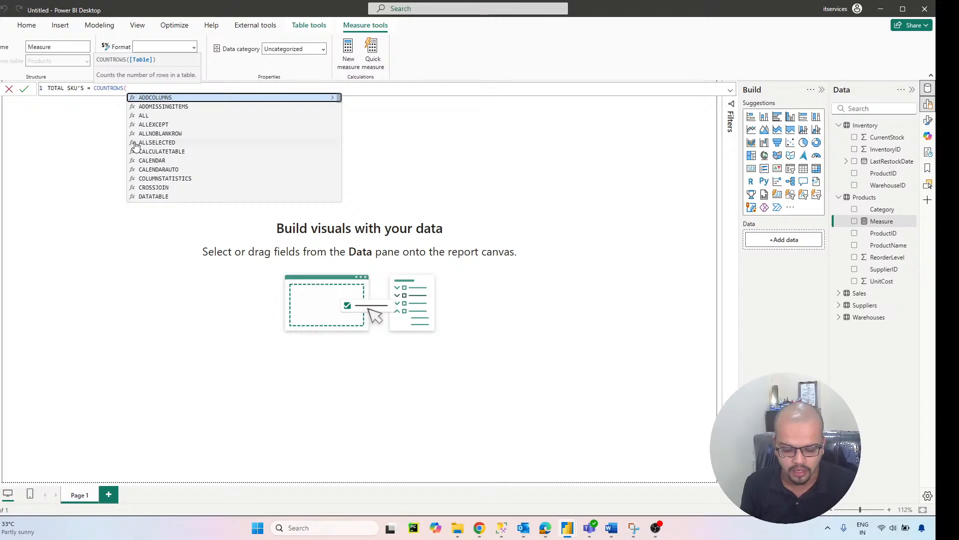
type("P")
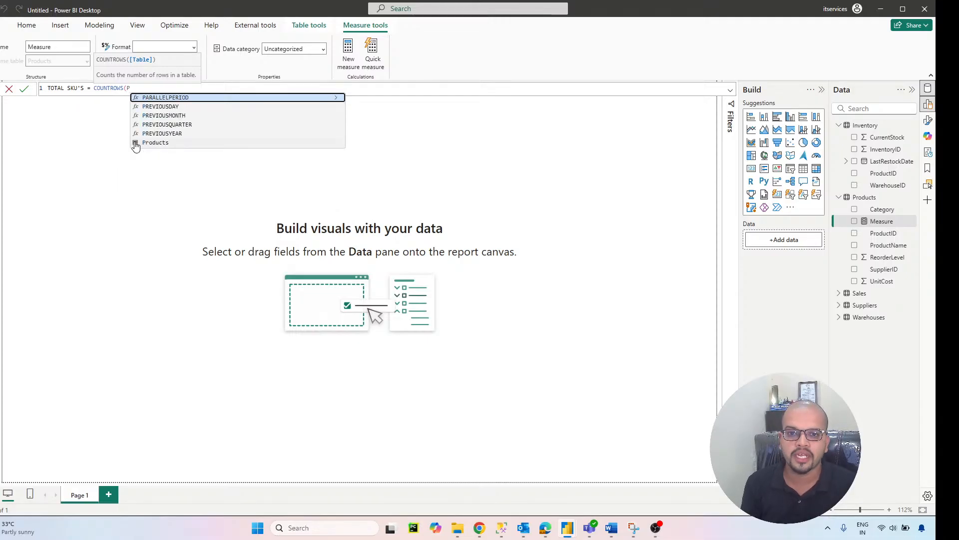
left_click(159, 145)
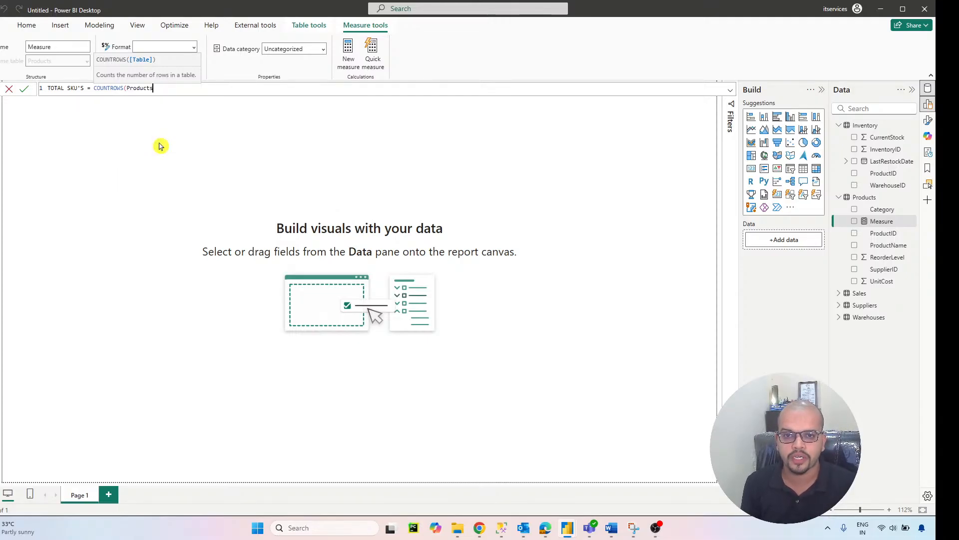
type(")")
key("Return")
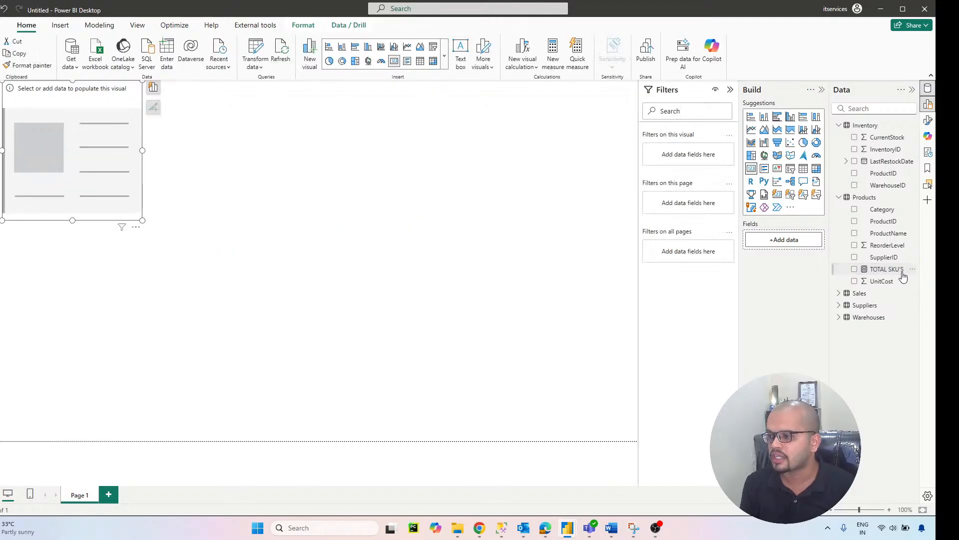
Step: Display the TOTAL SKU'S measure in a card visual on the report page
left_click_drag(899, 271, 797, 242)
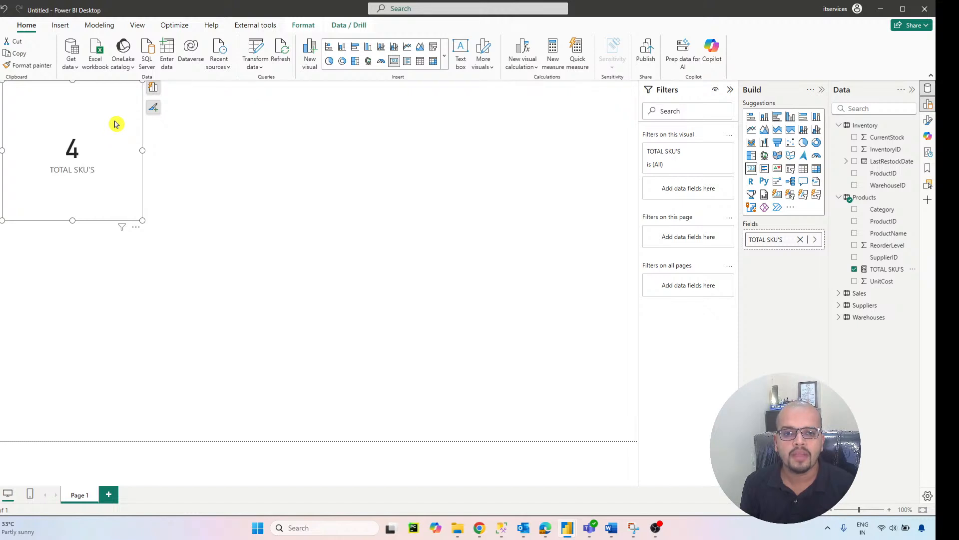
Step: Move the TOTAL SKU'S card lower on the page and start a measure named LOWSTOCKCOUNT in the Inventory table
left_click_drag(118, 124, 141, 276)
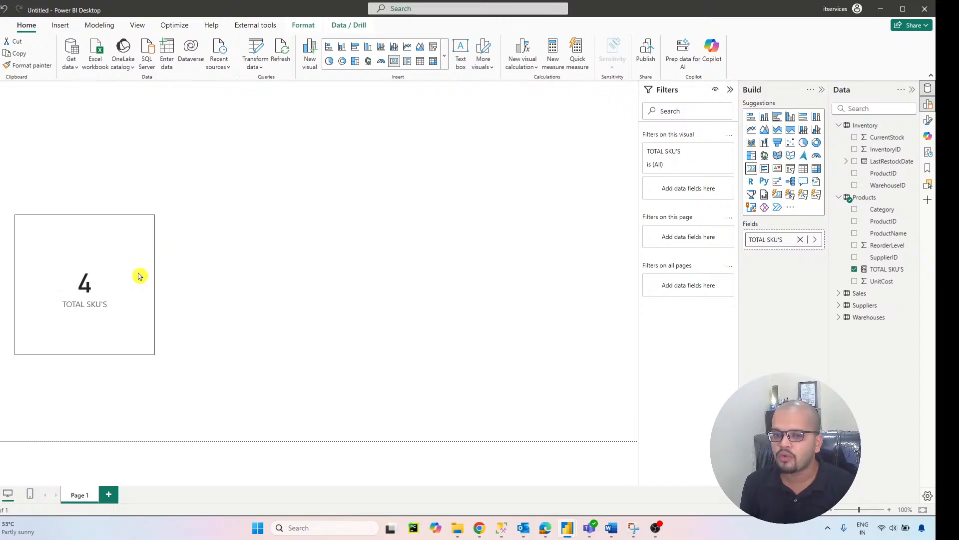
left_click(877, 125)
left_click(176, 61)
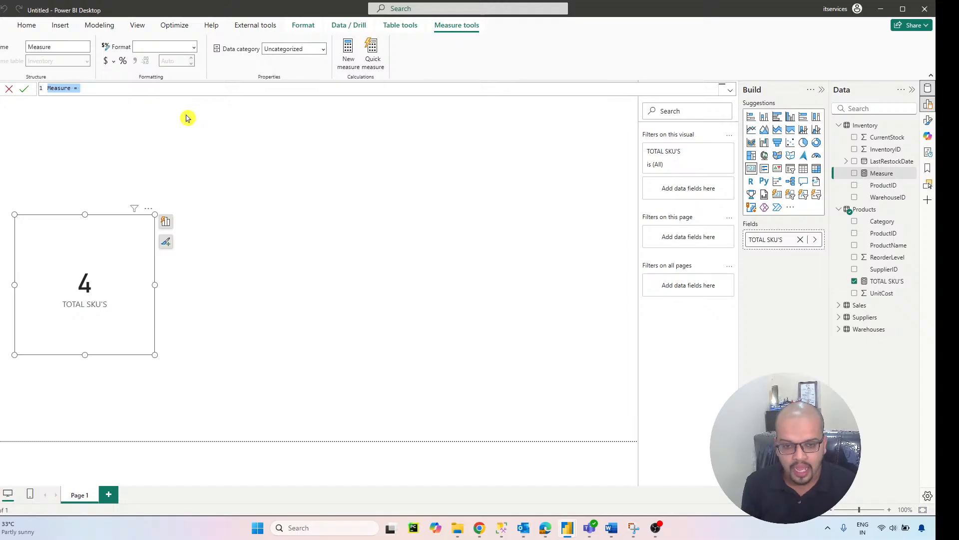
type("To")
key("BackSpace")
key("BackSpace")
type("LO")
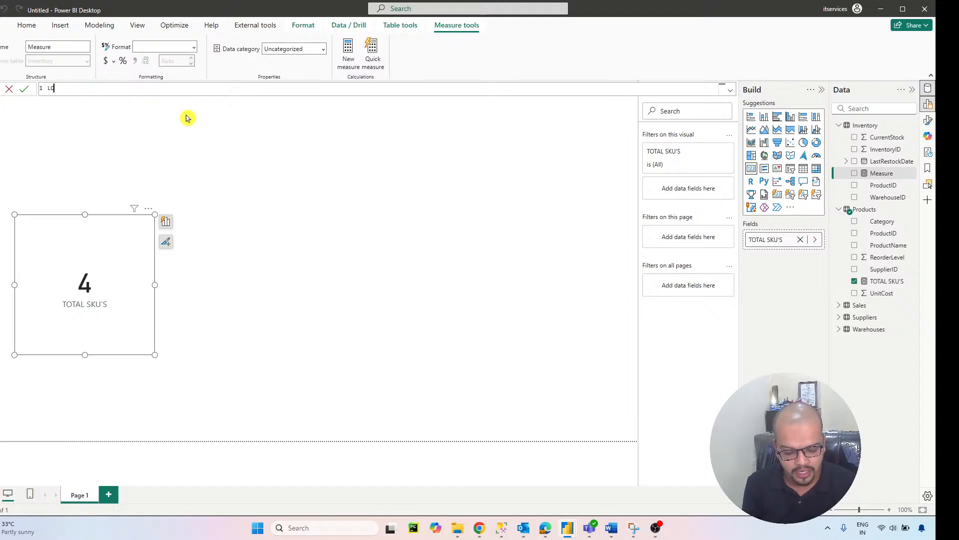
type("WSTOCK")
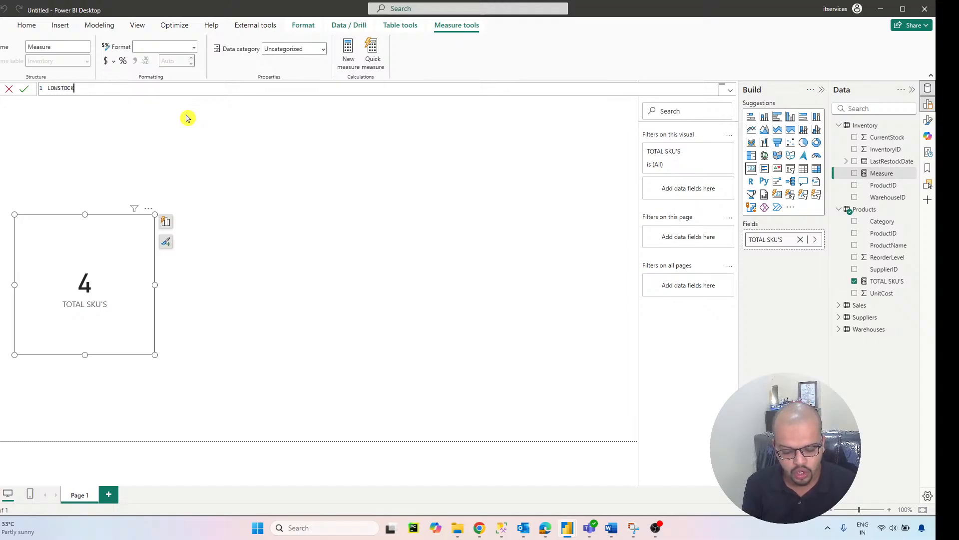
type("COUNT=")
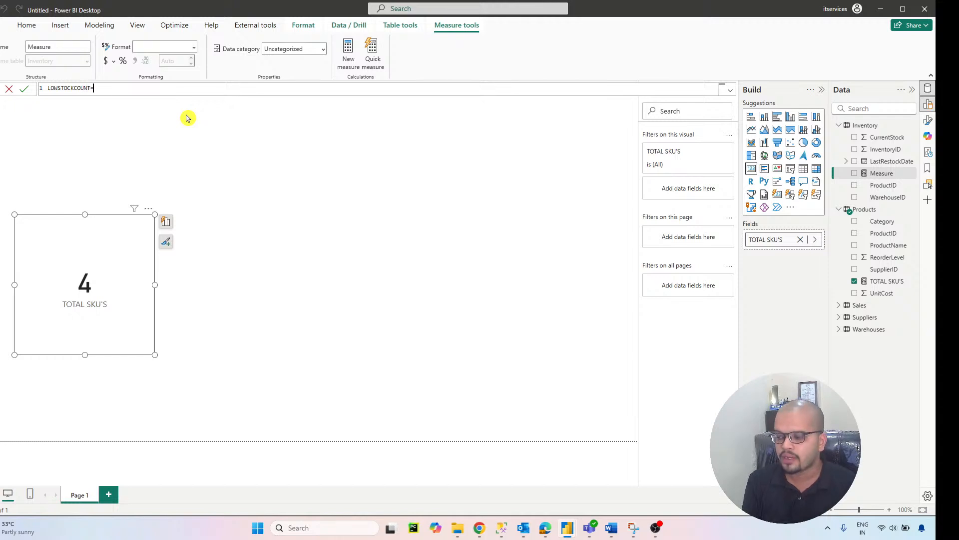
Step: Begin the LOWSTOCKCOUNT formula with CALCULATE and COUNTROWS(Inventory) as its expression, on separate lines
key("shift+Return")
type("CALCULATE")
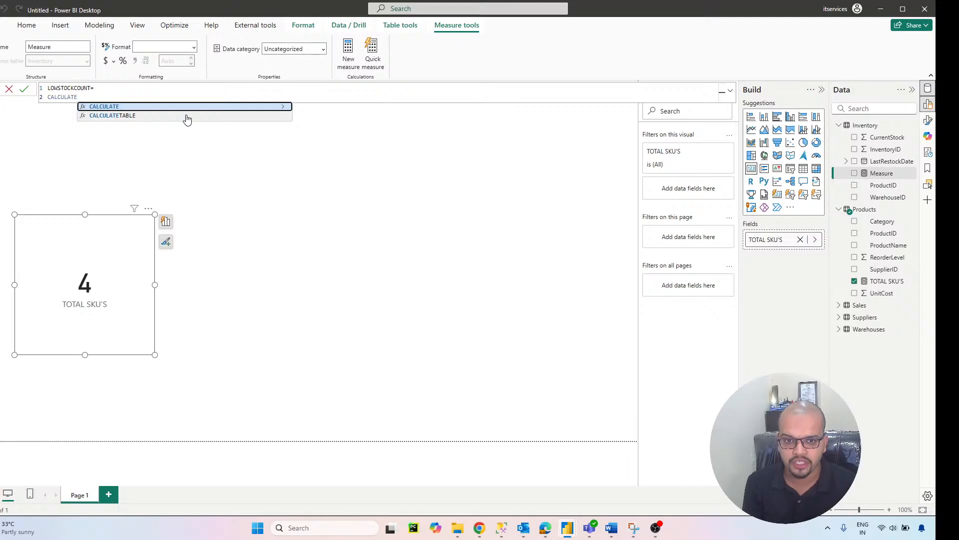
type("(")
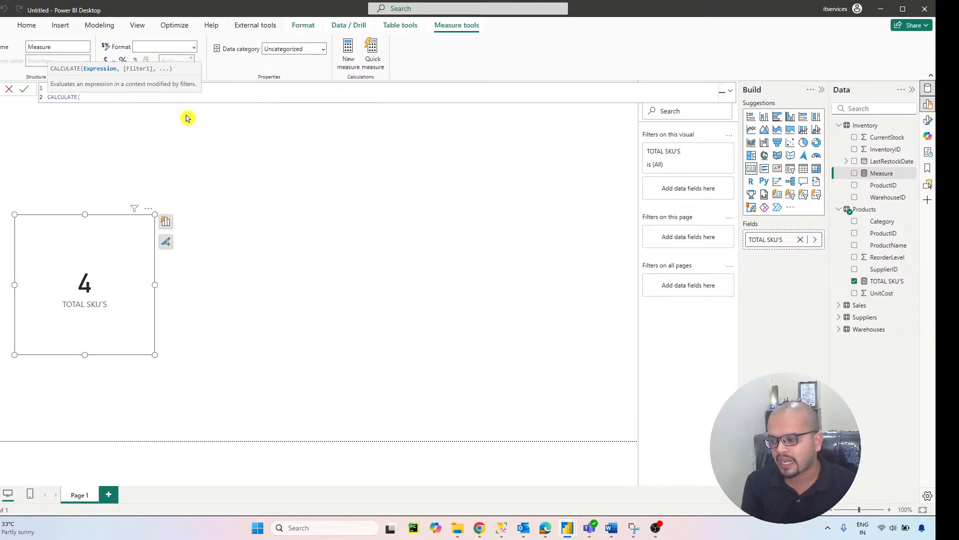
key("shift+Return")
type("CO")
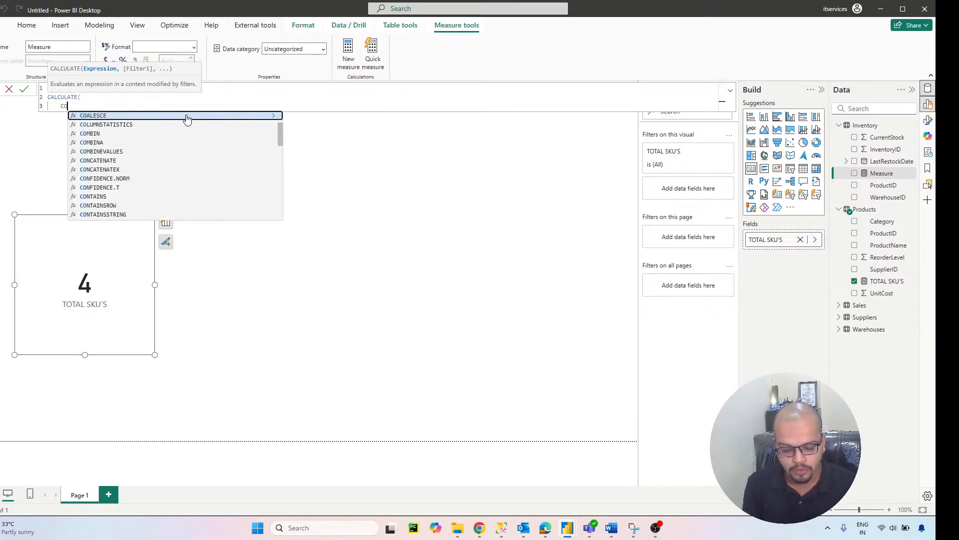
type("UNTROWS")
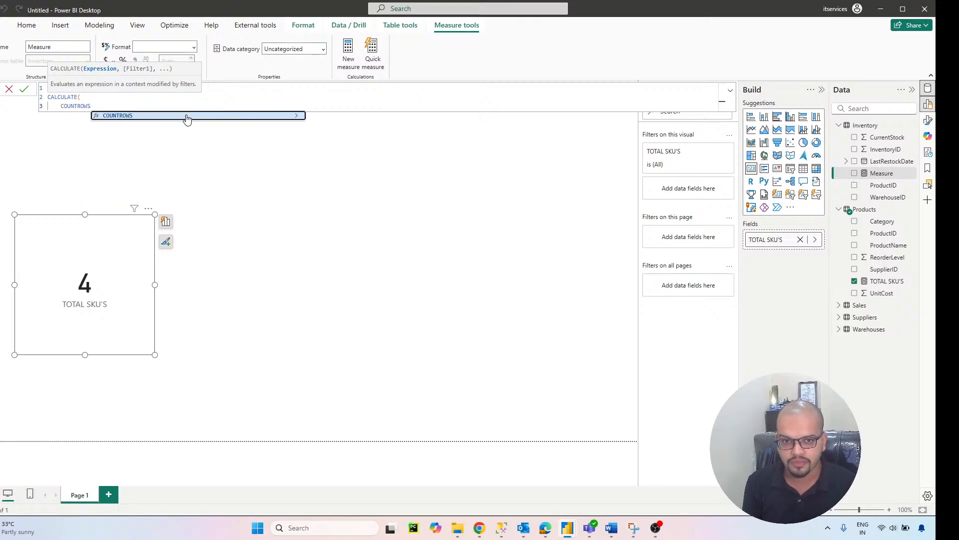
type("(")
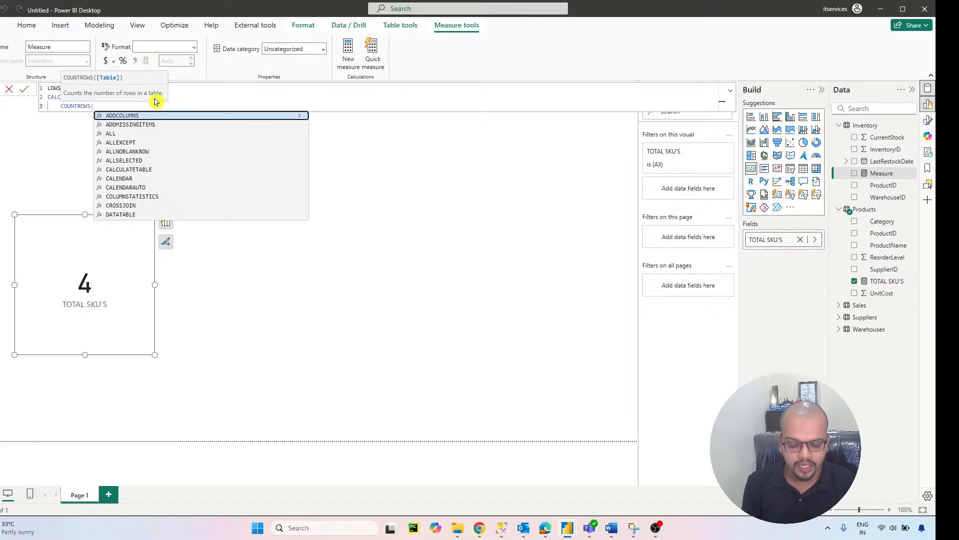
type("INVEN")
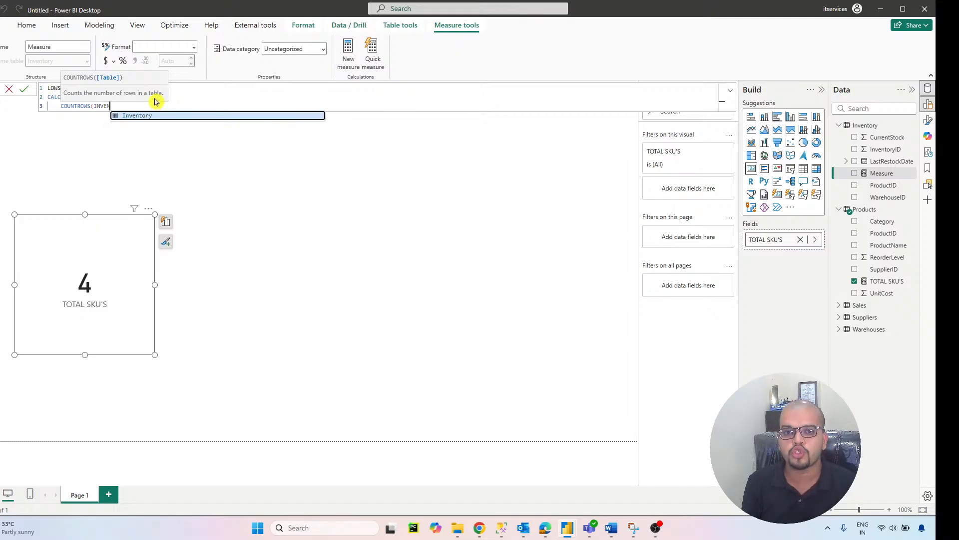
left_click(160, 118)
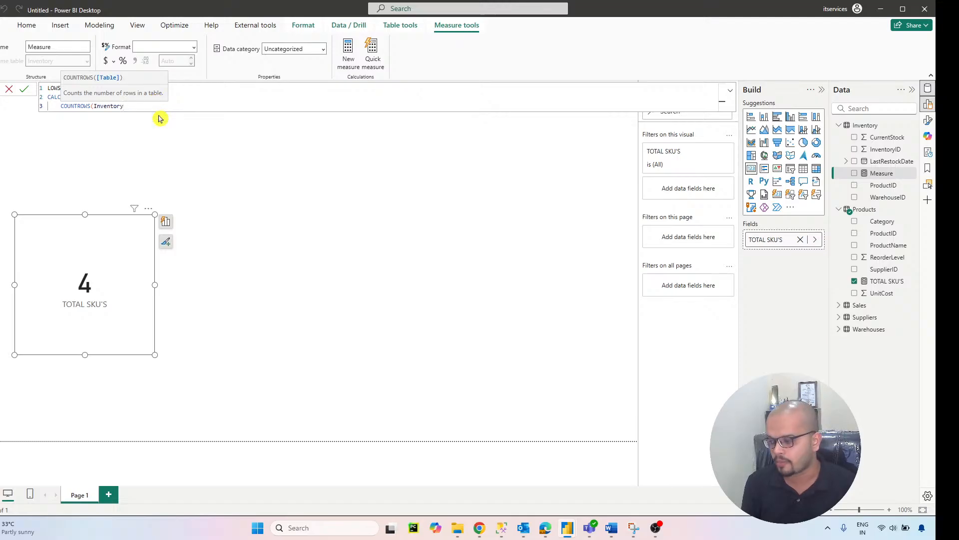
type(")")
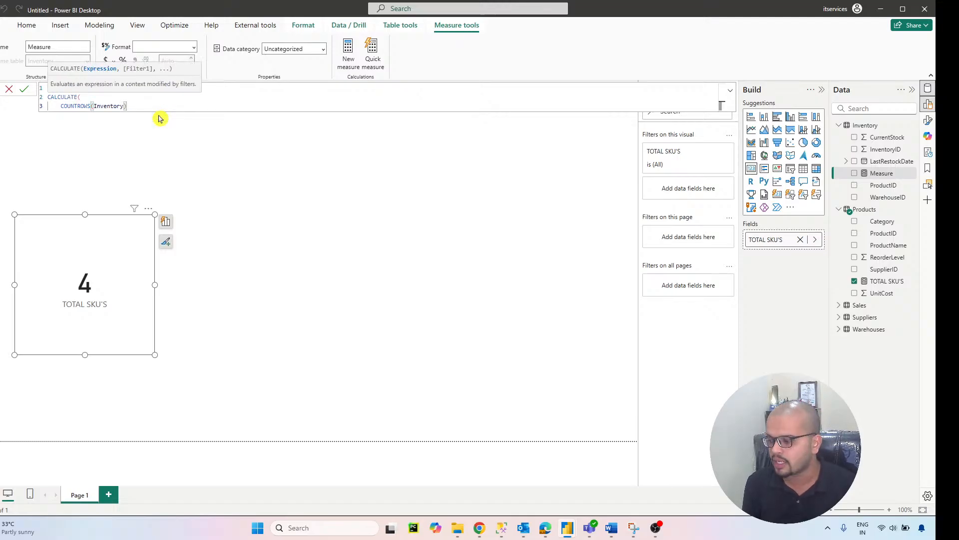
type(",")
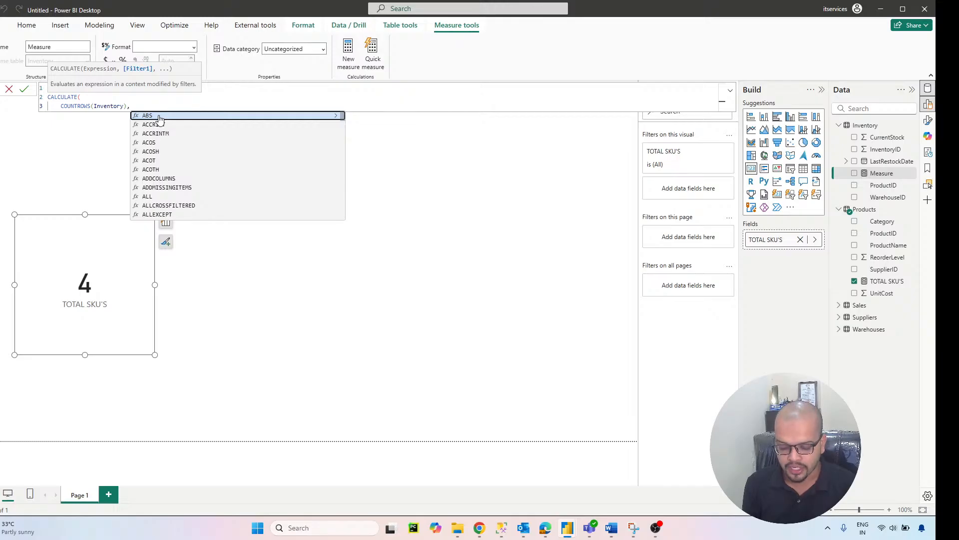
Step: Add a FILTER function over the Inventory table as the filter argument of CALCULATE
key("Return")
type("FILTER")
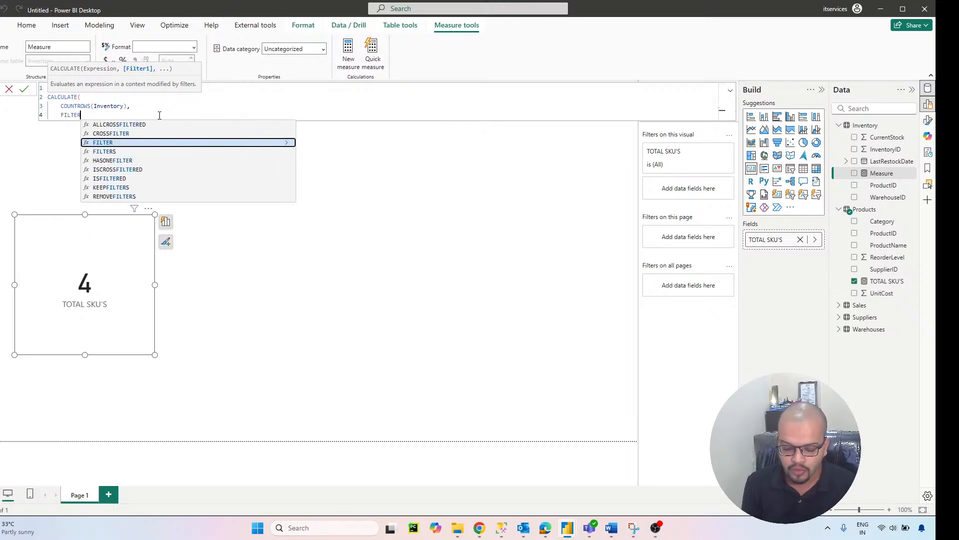
type("(")
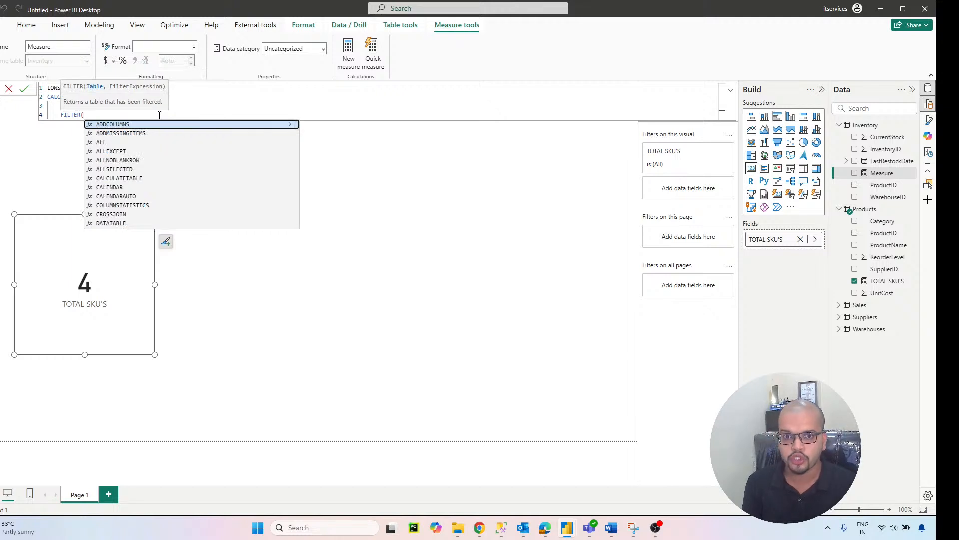
key("shift+Return")
type("INVENTORY")
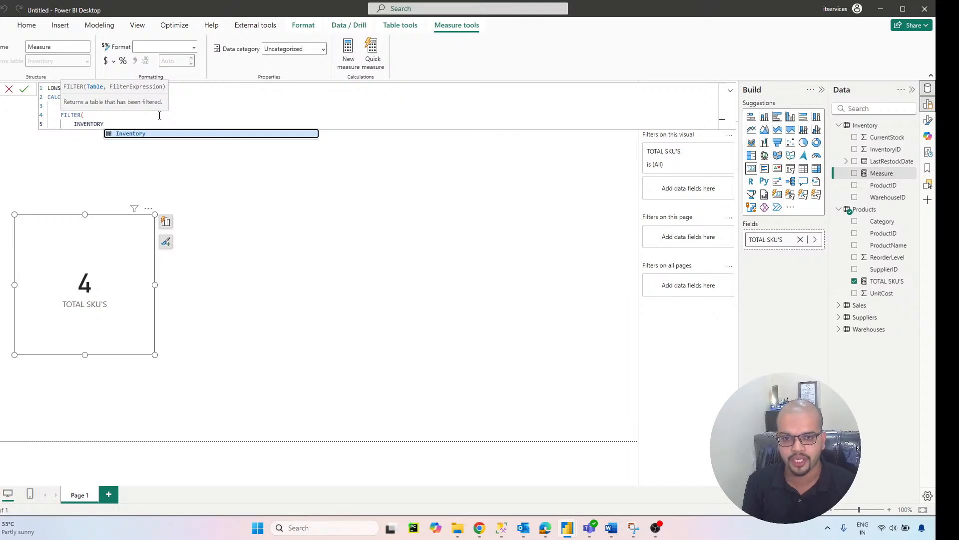
left_click(169, 134)
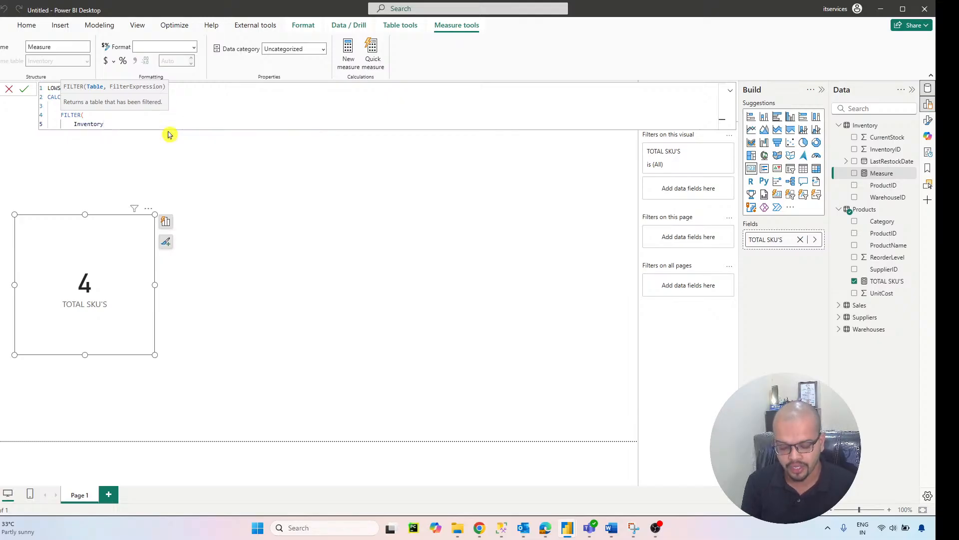
type(",")
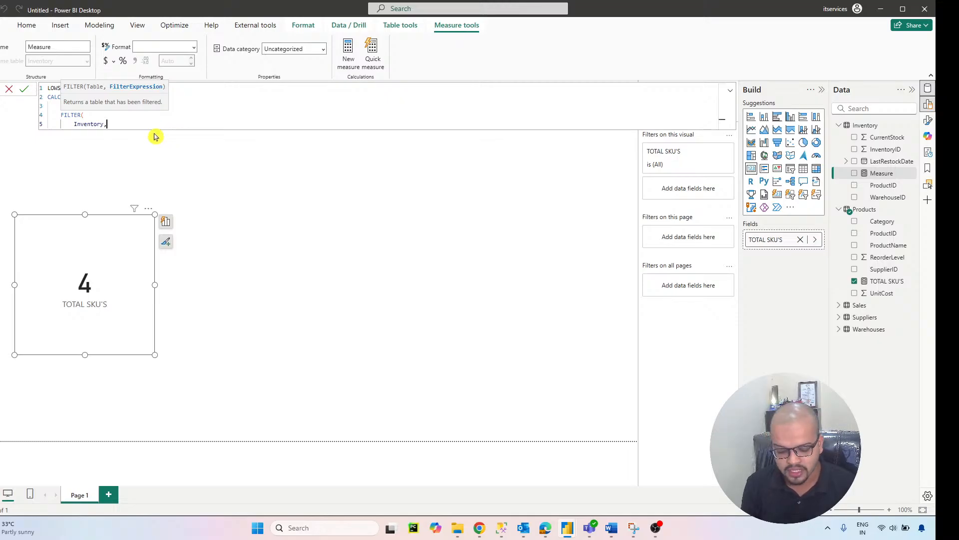
type("INVE")
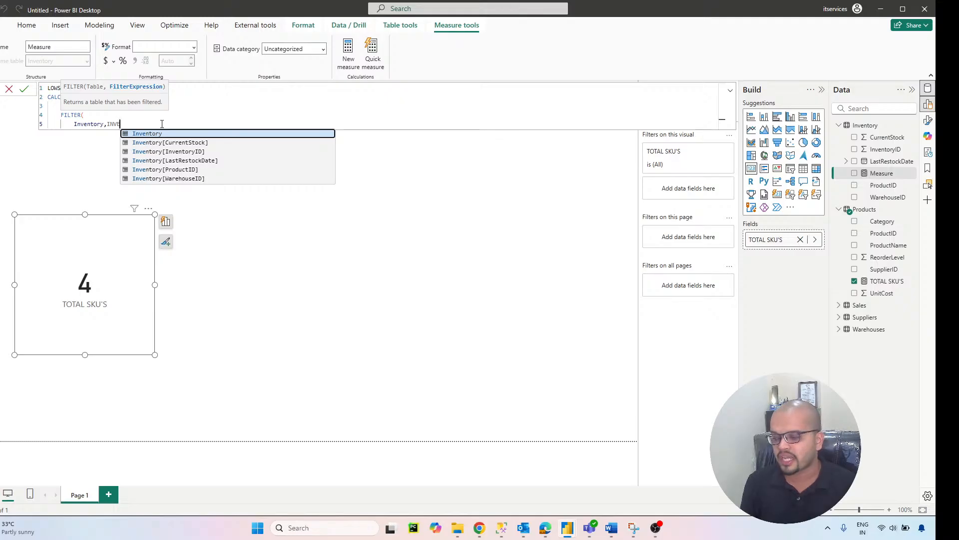
Step: Complete the filter condition as Inventory[CurrentStock]<RELATED(Products[ReorderLevel]), close the open brackets and commit the LOWSTOCKCOUNT measure
left_click(179, 143)
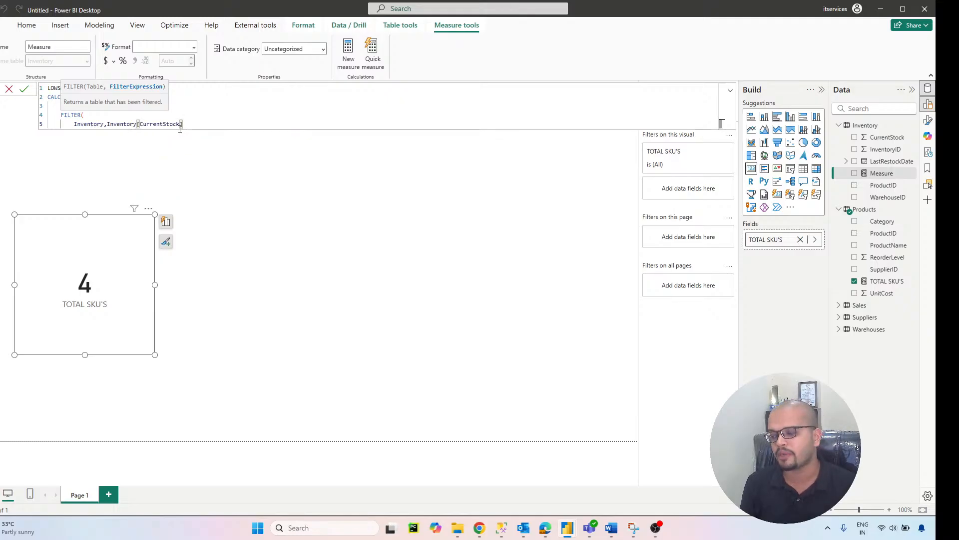
type("<")
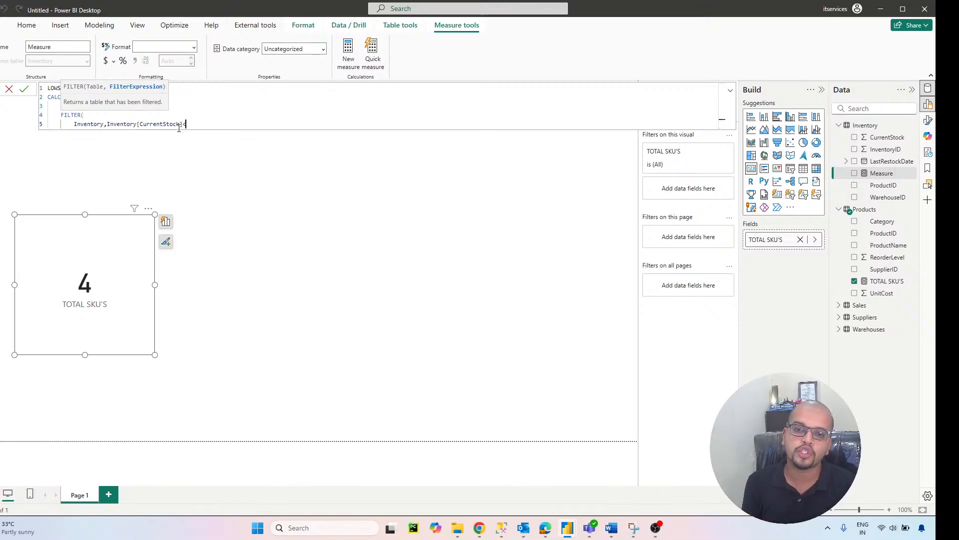
type("RELATED")
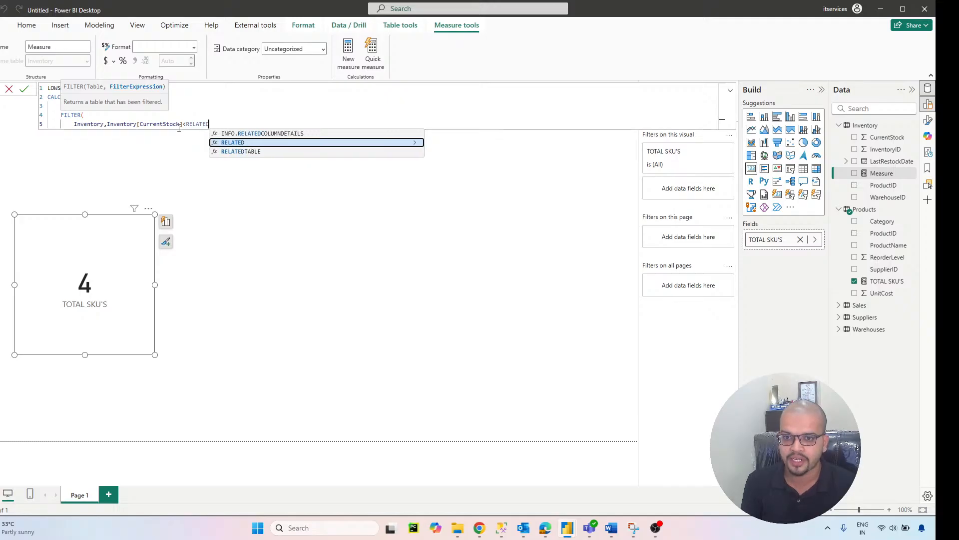
left_click(274, 145)
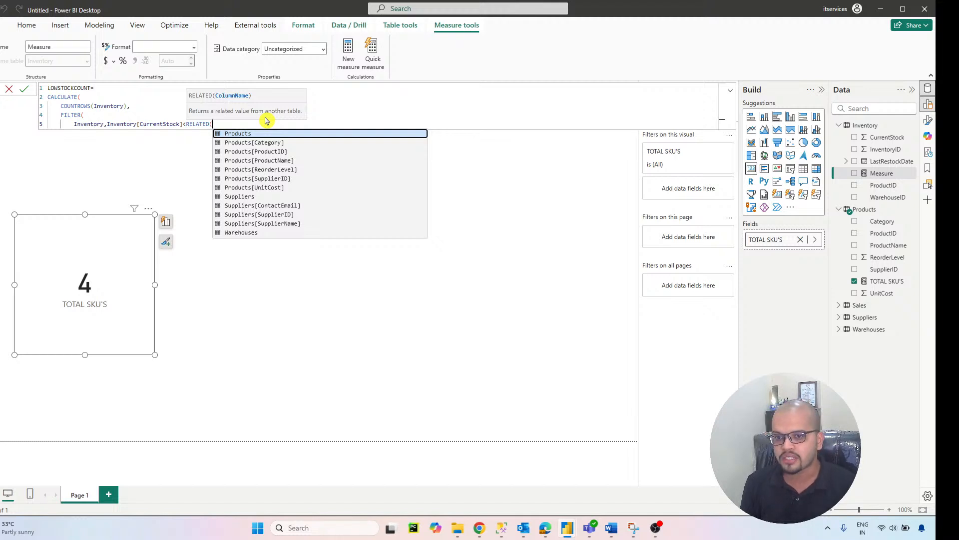
left_click(273, 172)
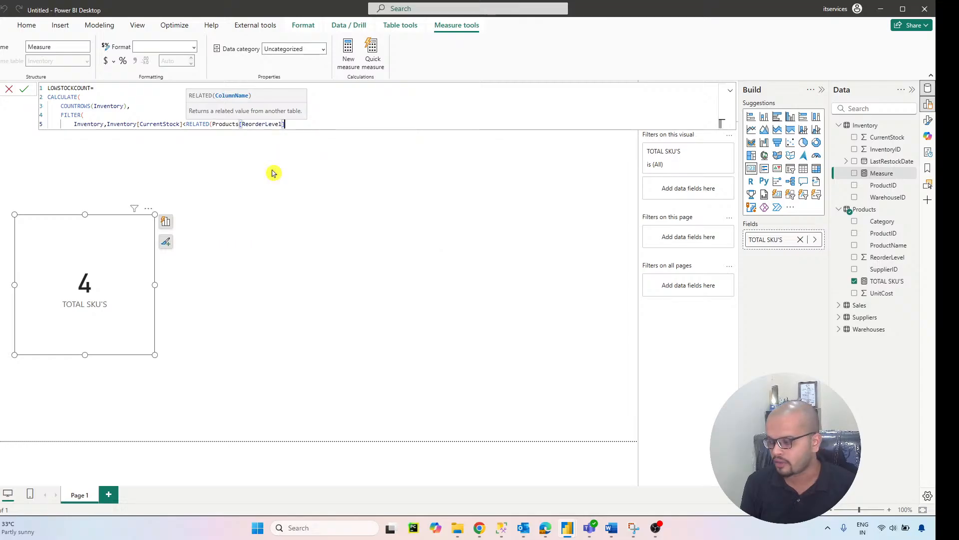
type(")")
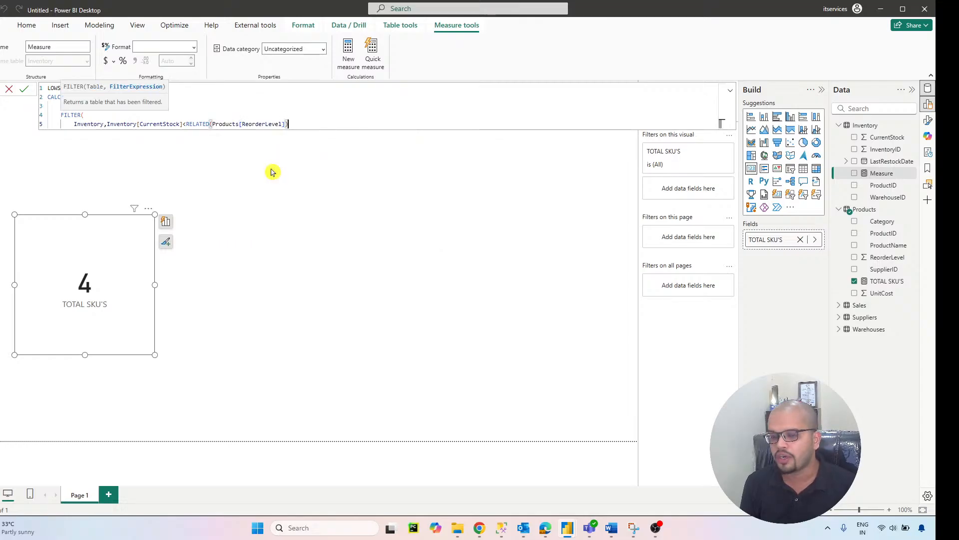
key("shift+Return")
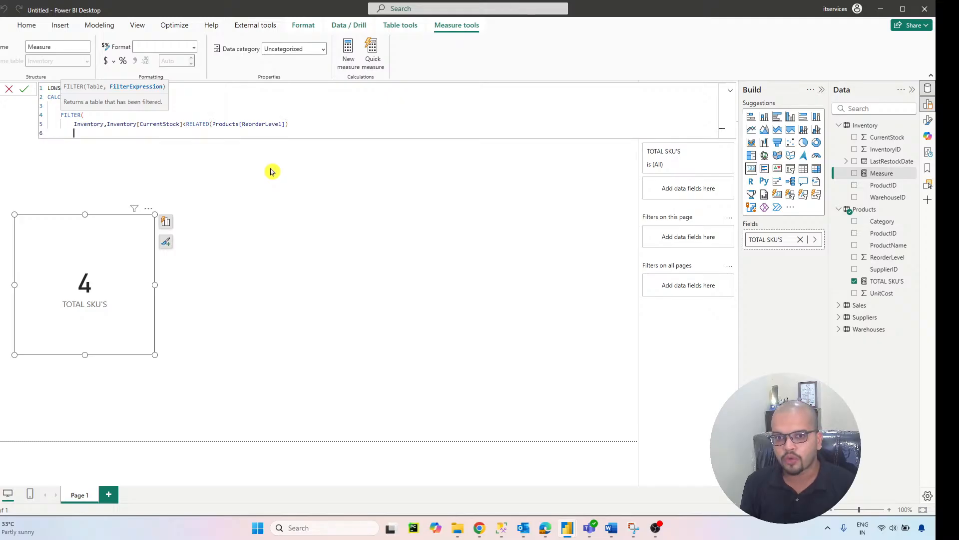
type(")")
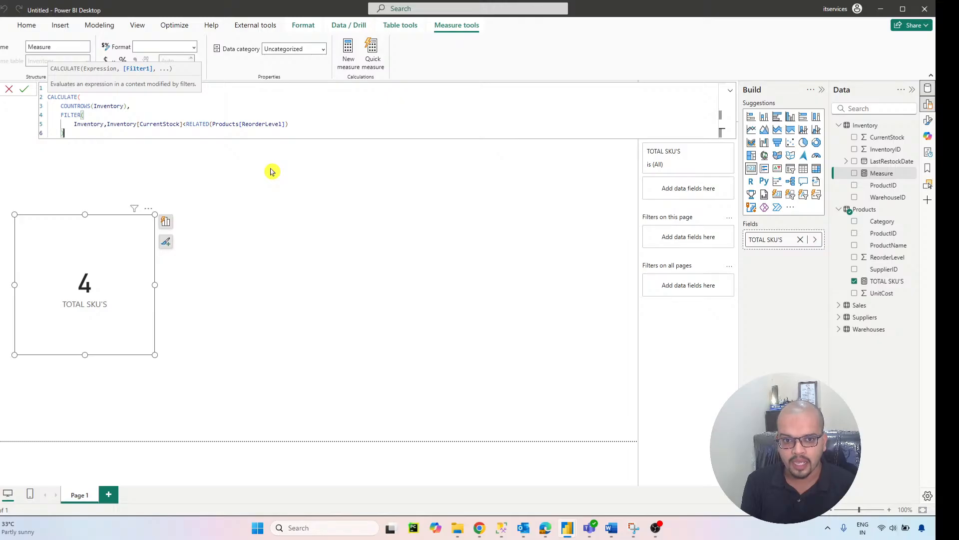
key("shift+Return")
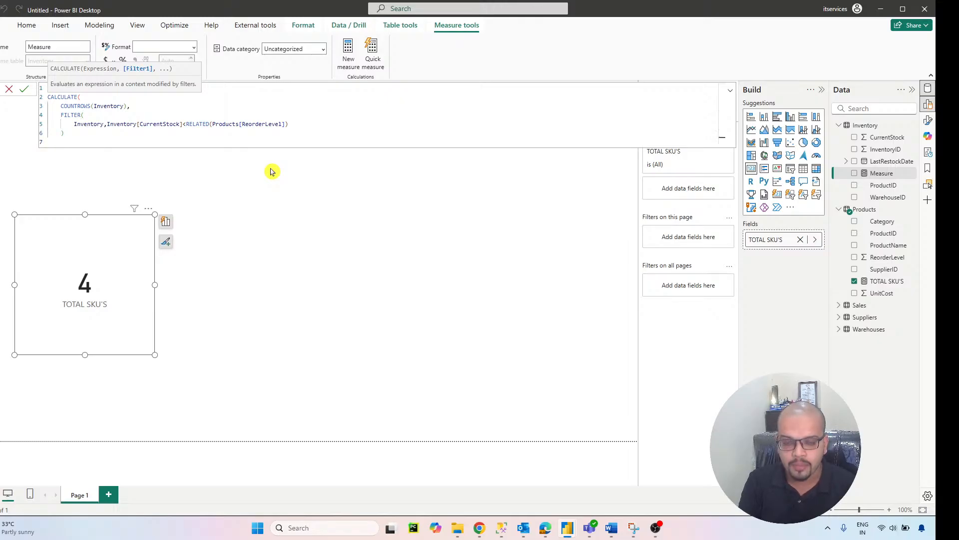
type(")")
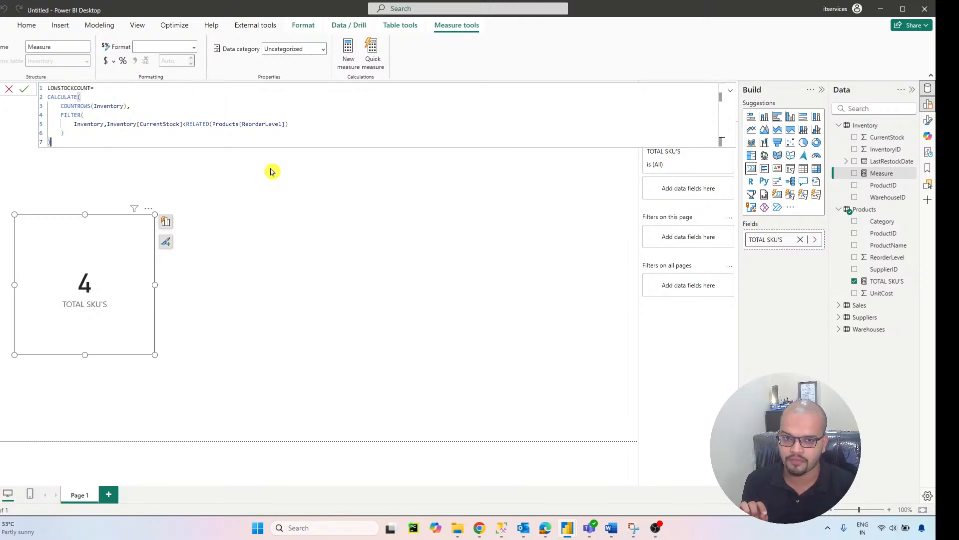
key("Return")
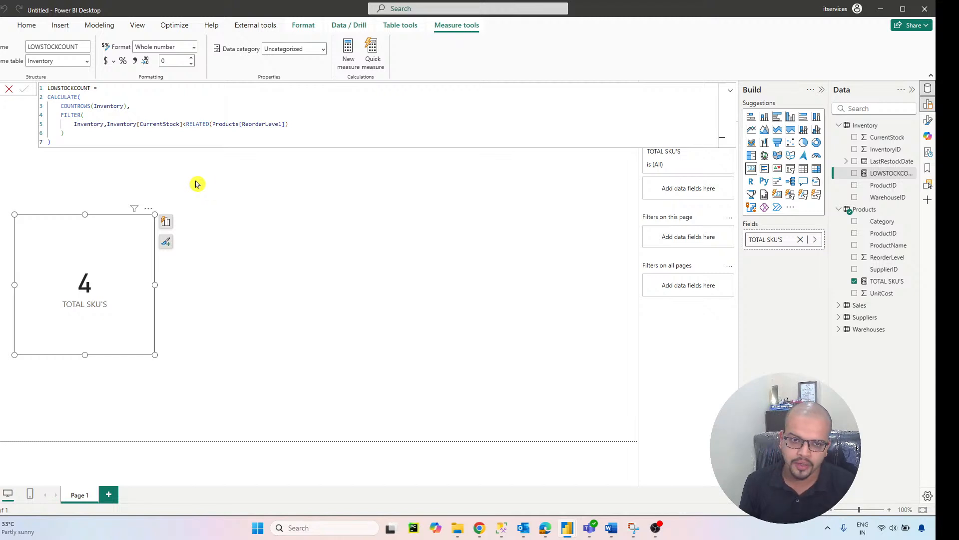
Step: Start a calculated column named RESTOCKNEEDED in the data view of the Inventory table
left_click(5, 109)
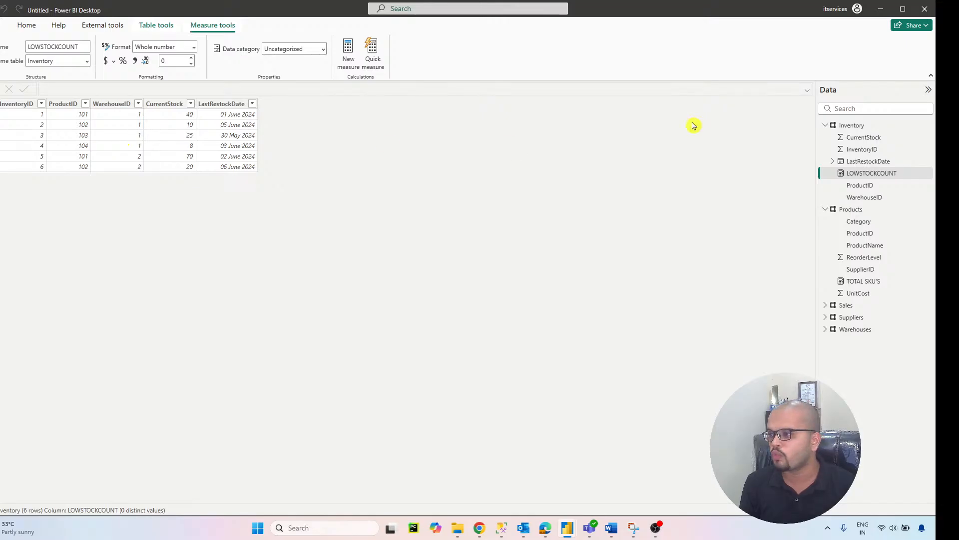
left_click(835, 176)
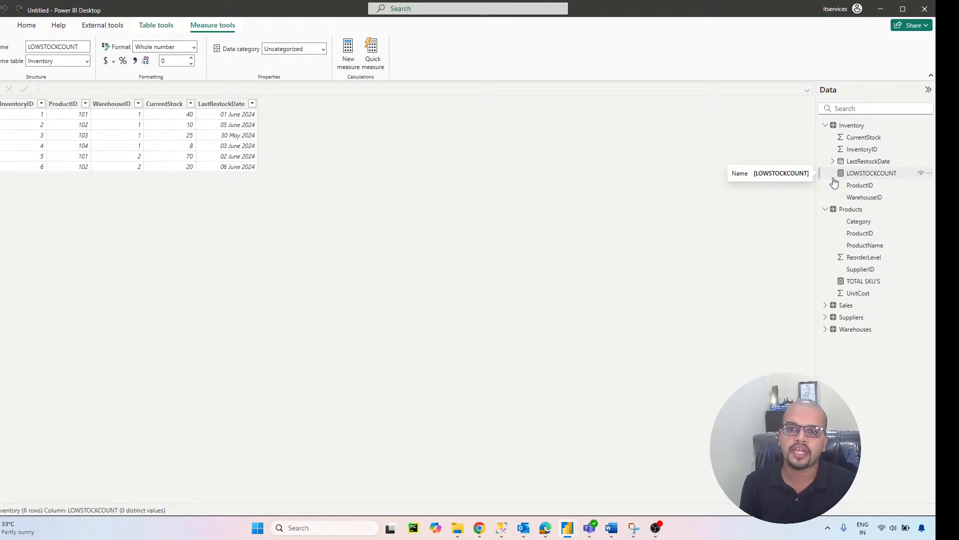
left_click(157, 25)
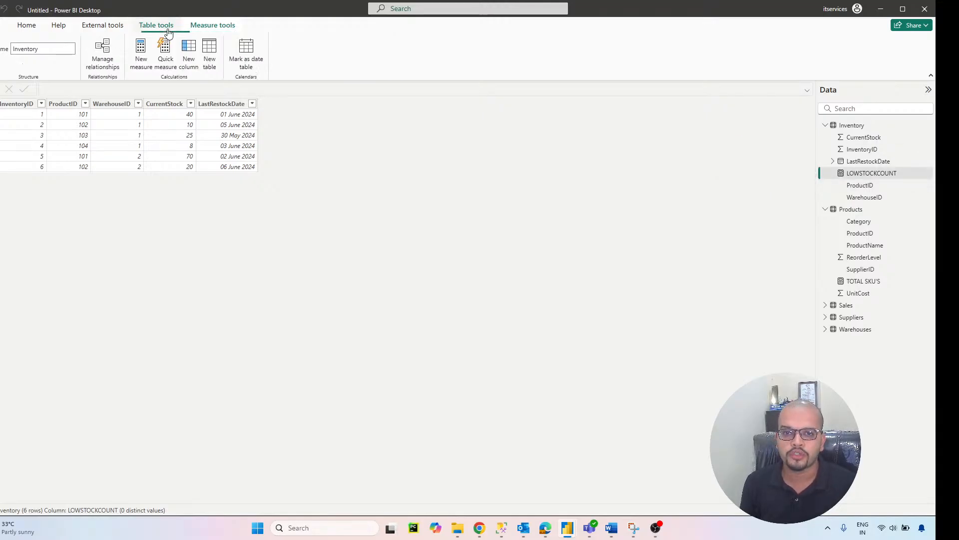
left_click(186, 61)
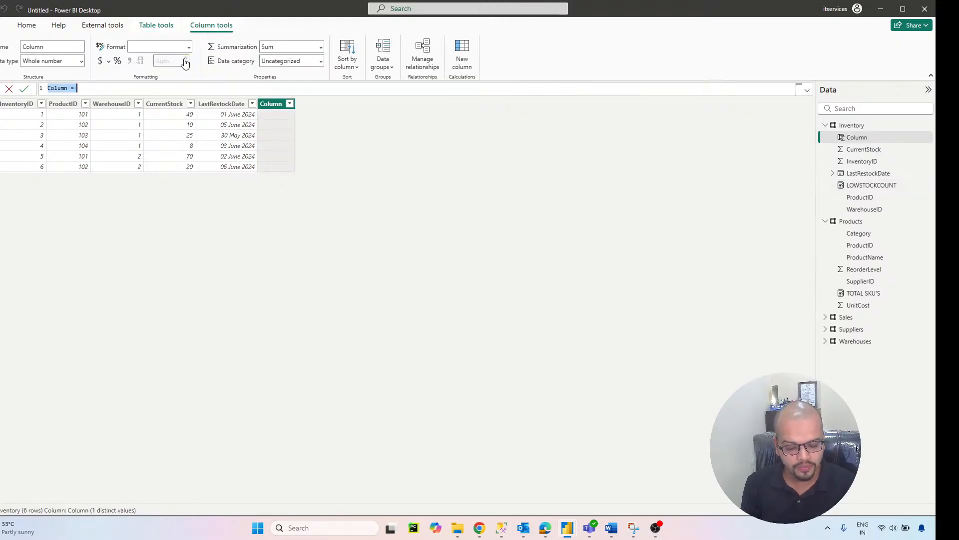
type("RESTOCK")
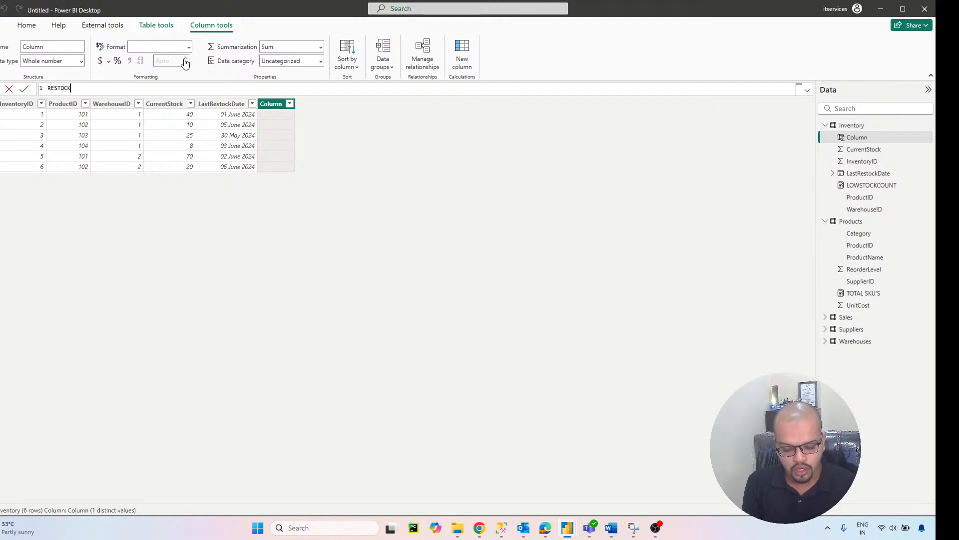
type("NEEDED ")
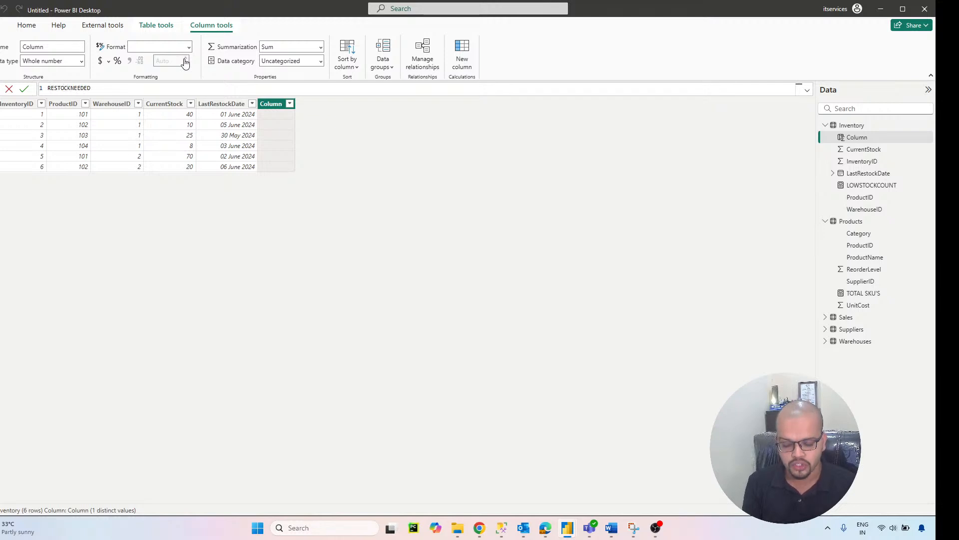
type("=")
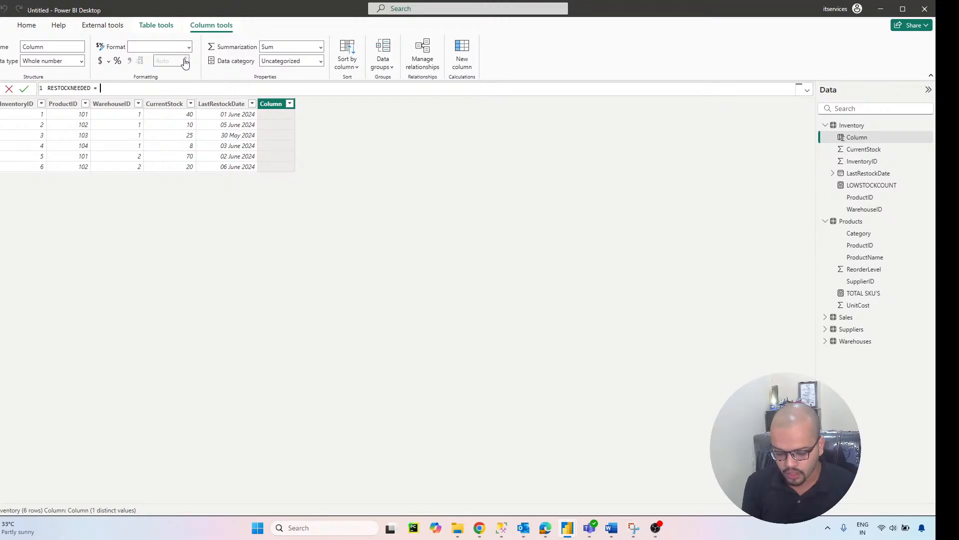
Step: Begin the RESTOCKNEEDED formula with an IF function whose condition is Inventory[CurrentStock]<RELATED(Products[ReorderLevel])
key("shift+Return")
type("IF")
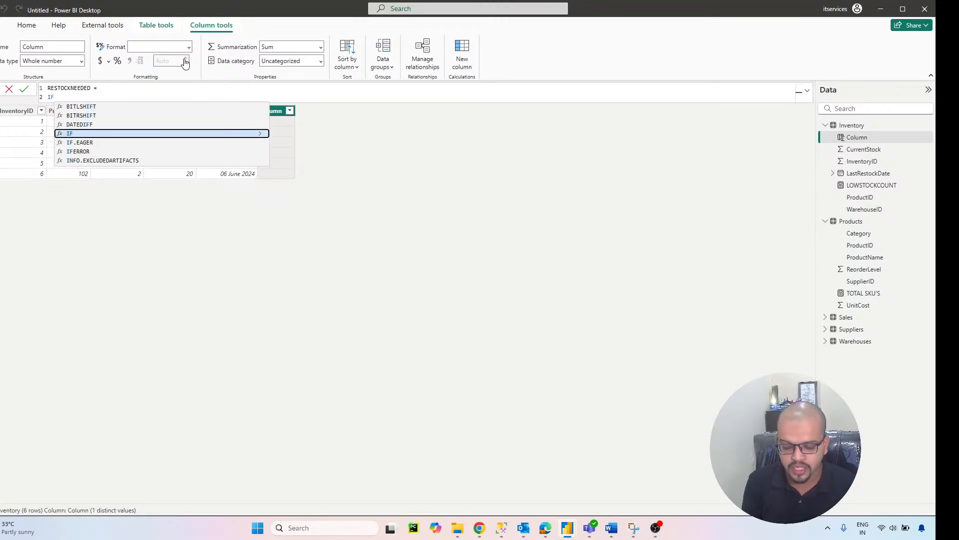
type("(")
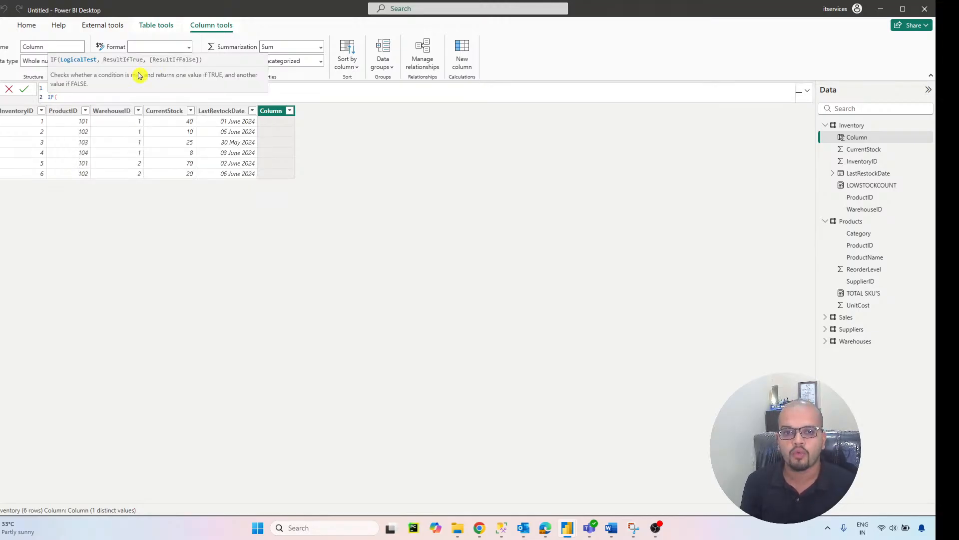
key("shift+Return")
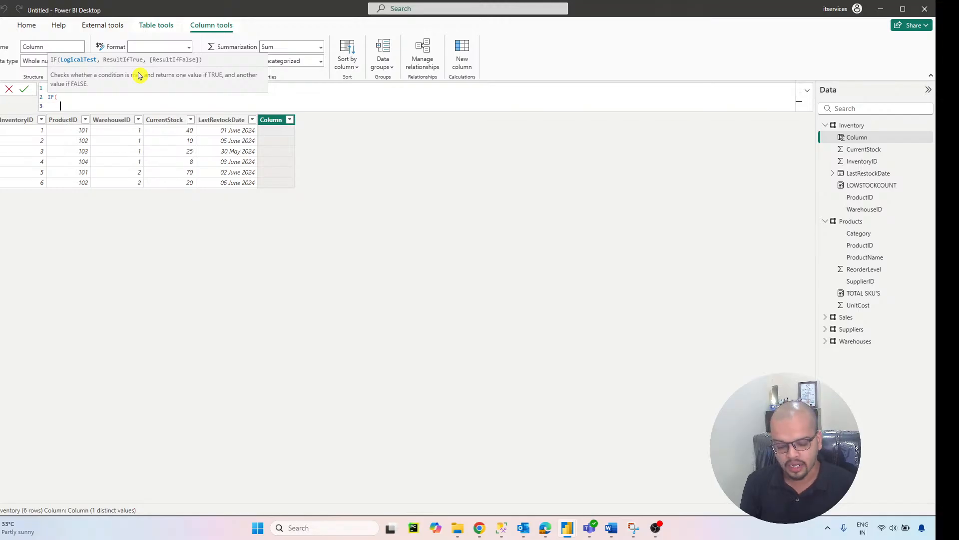
type("INVE")
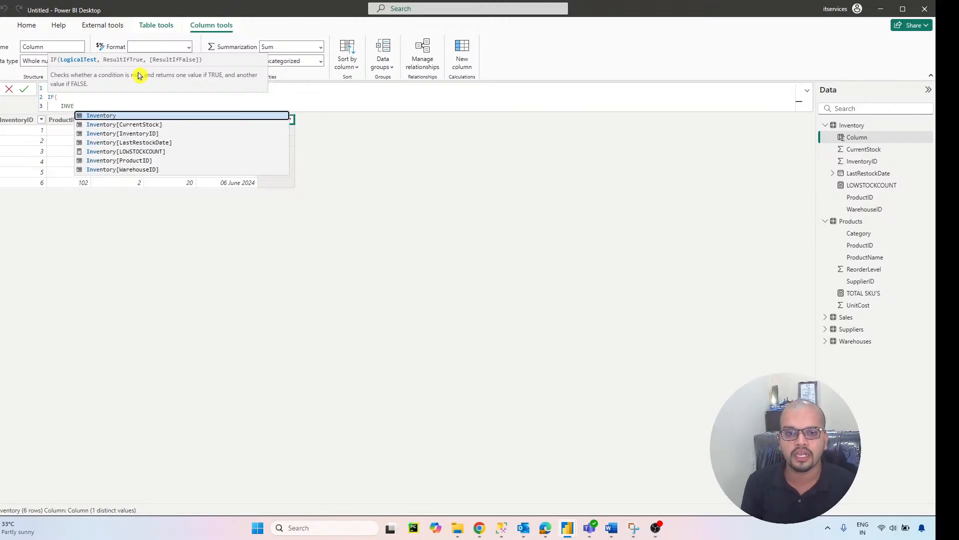
left_click(149, 125)
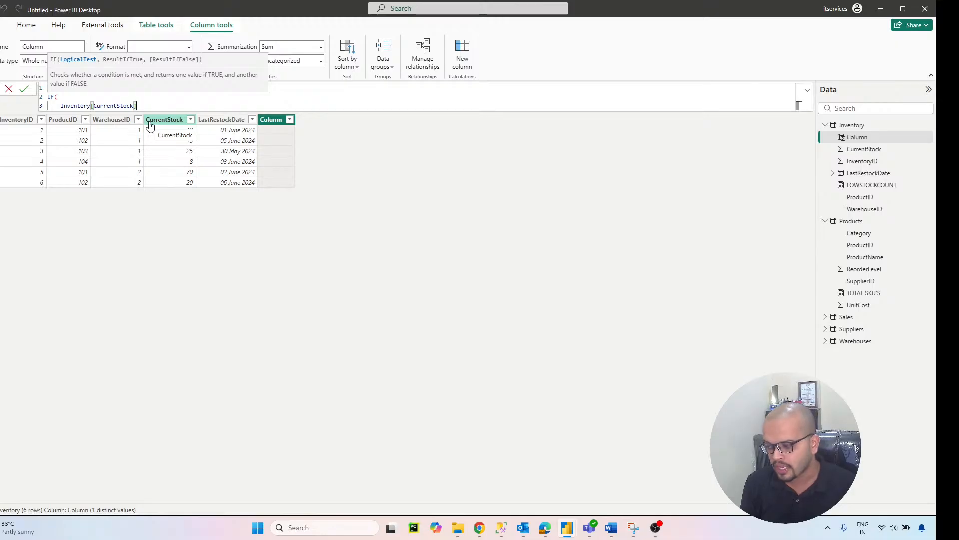
type("<")
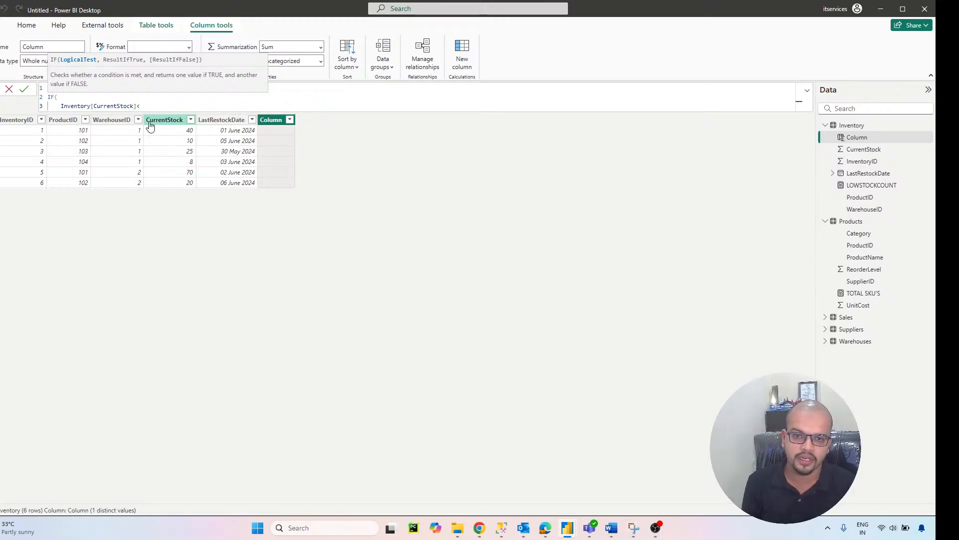
type("RELAT")
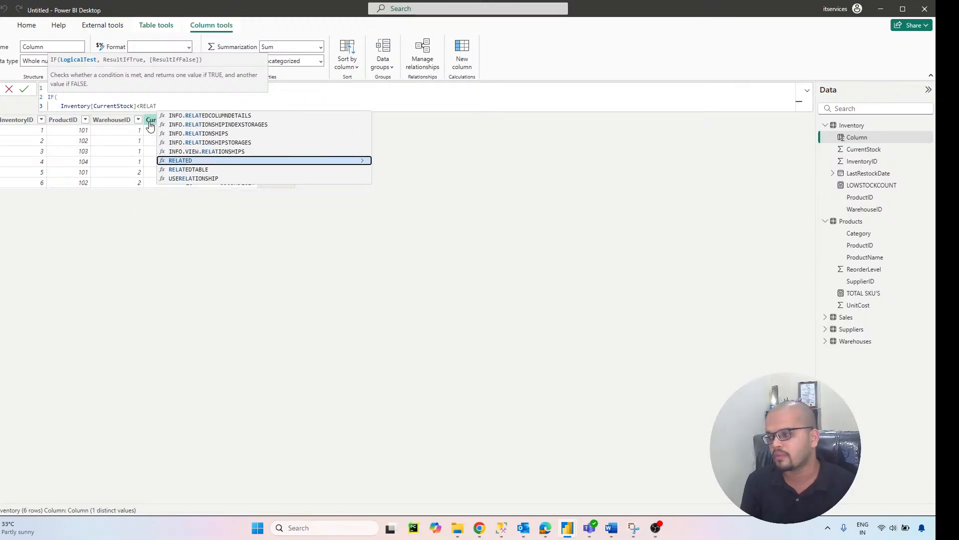
left_click(185, 161)
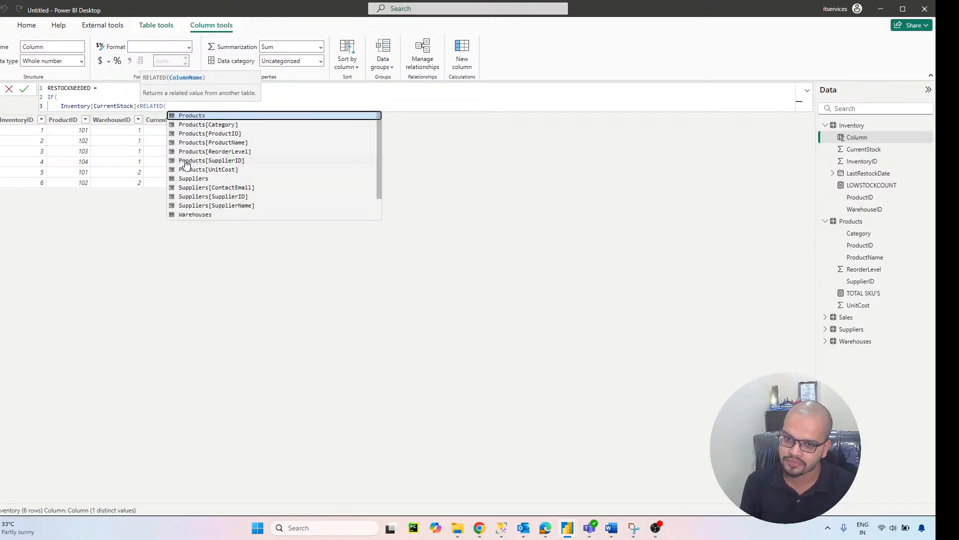
left_click(216, 152)
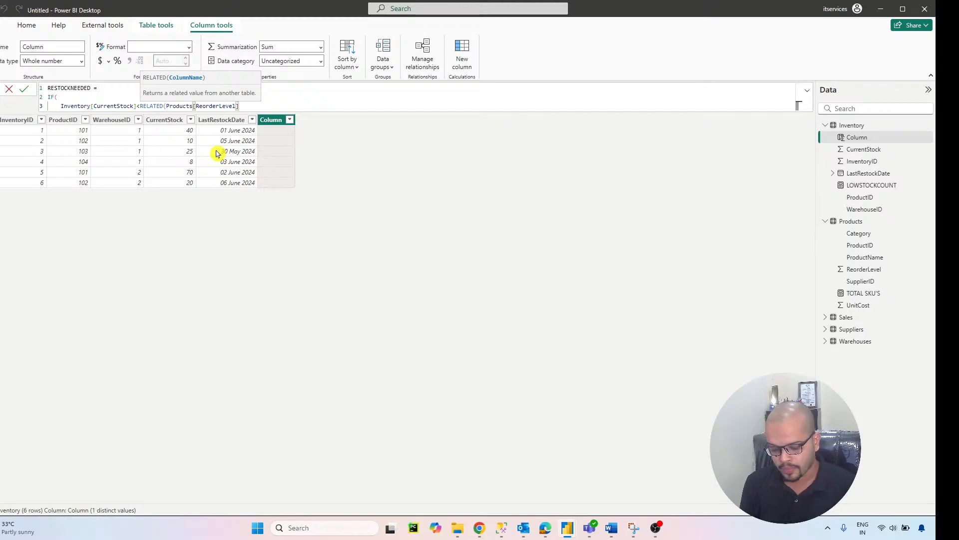
type(")")
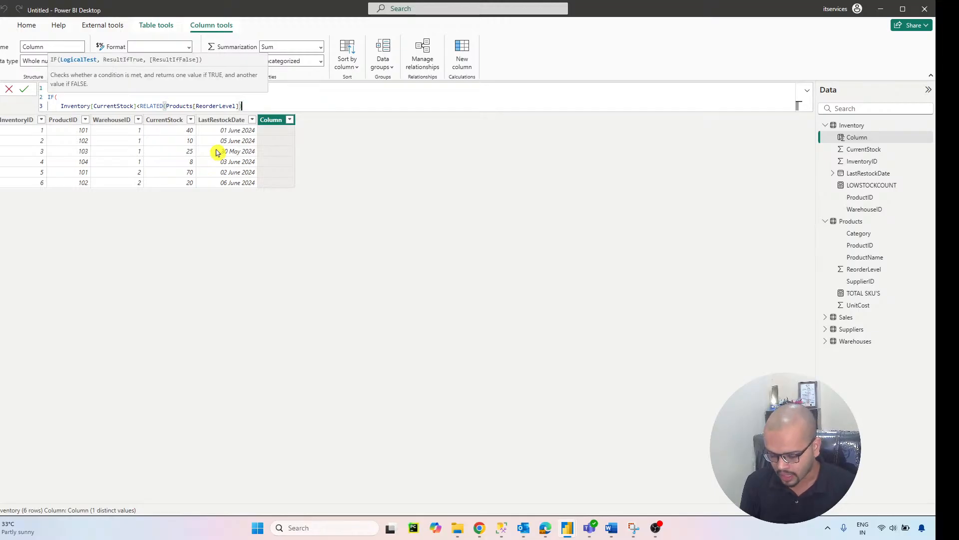
type(",,")
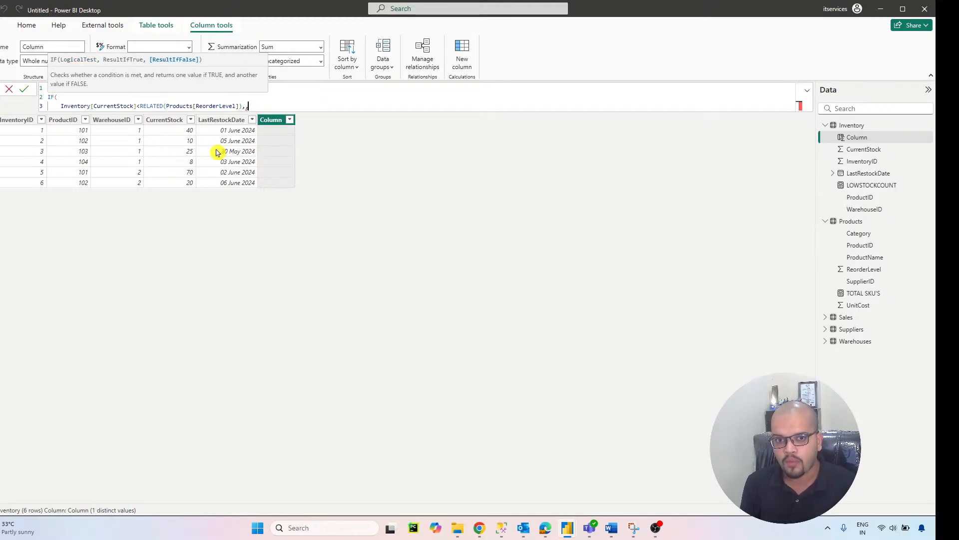
Step: Set the IF results to "YES" when true and "NO" when false, remove the duplicate comma, and commit the closed formula
key("shift+Return")
type("\"")
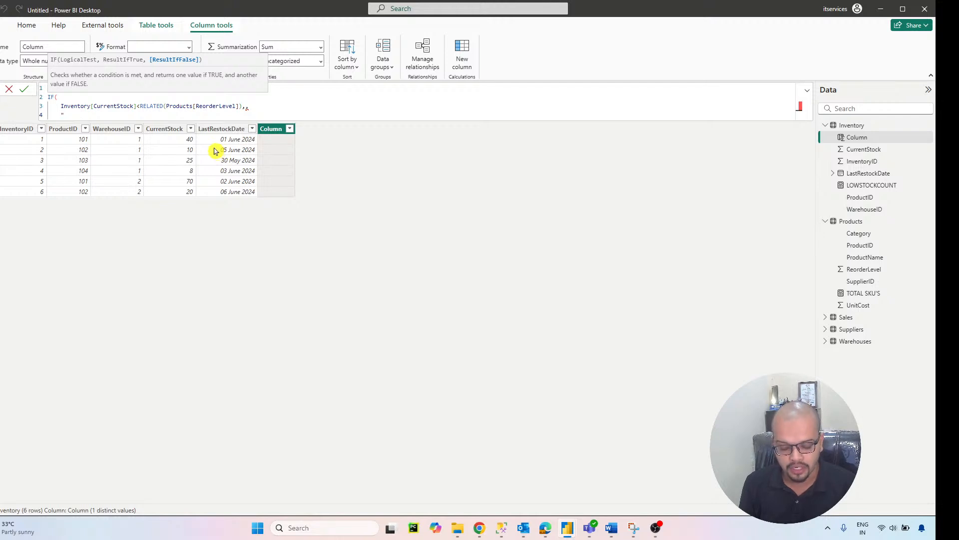
type("YES")
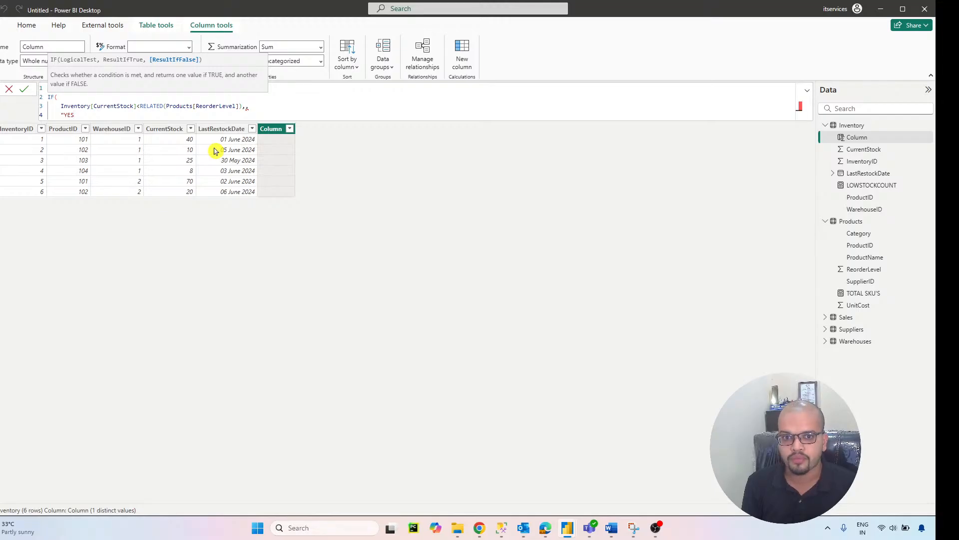
left_click(260, 107)
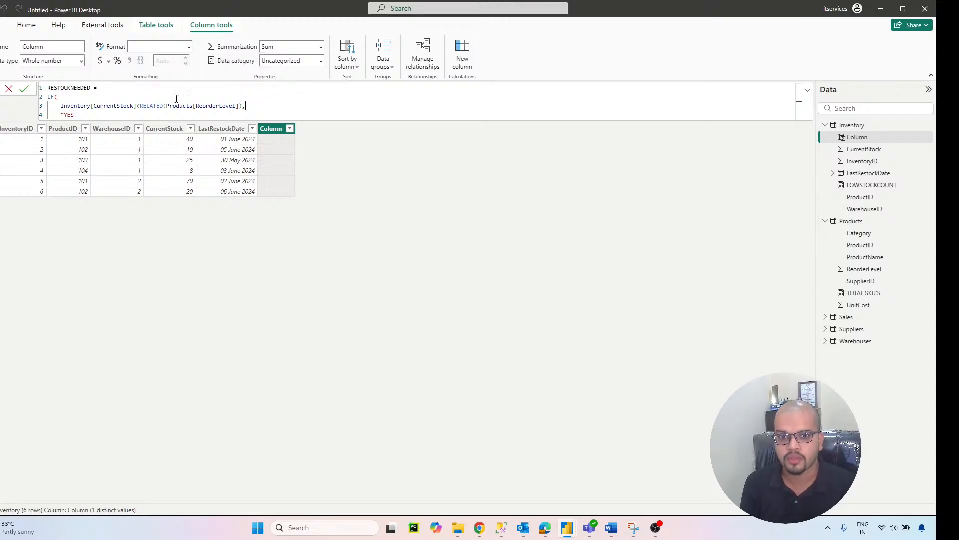
left_click(112, 115)
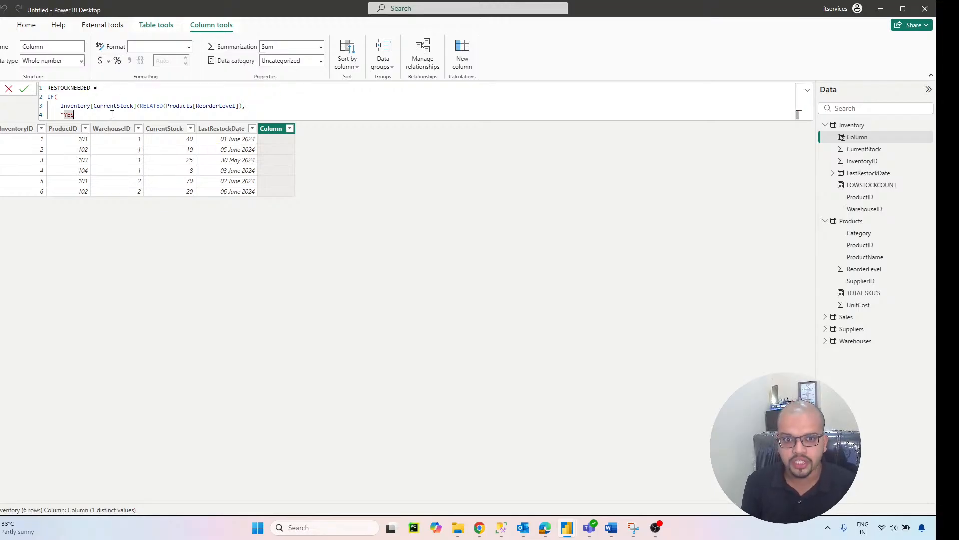
type("\",")
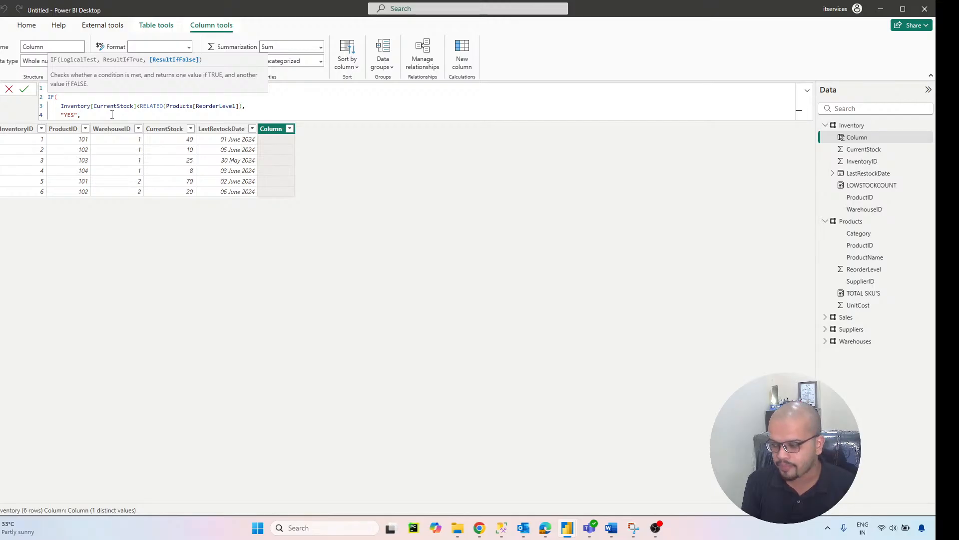
key("shift+Return")
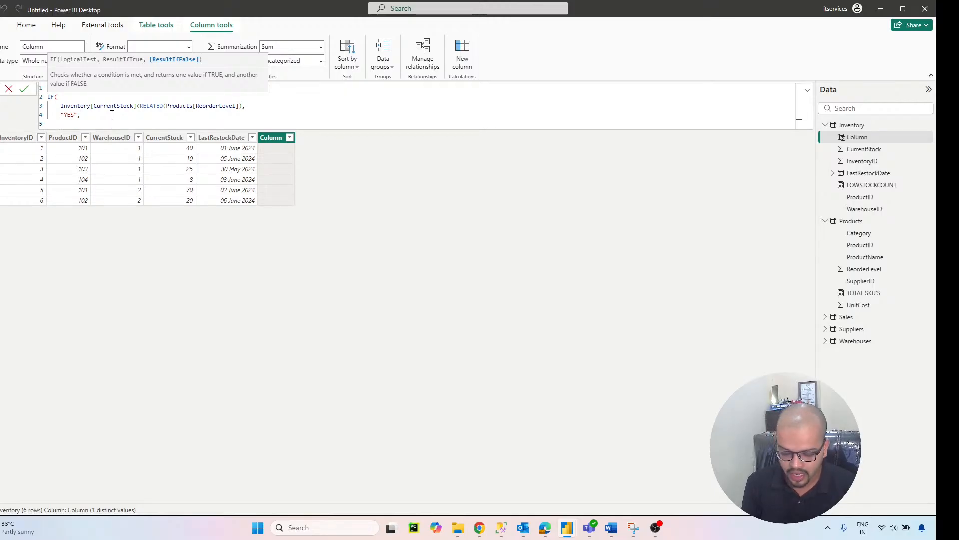
type("\"NO\"")
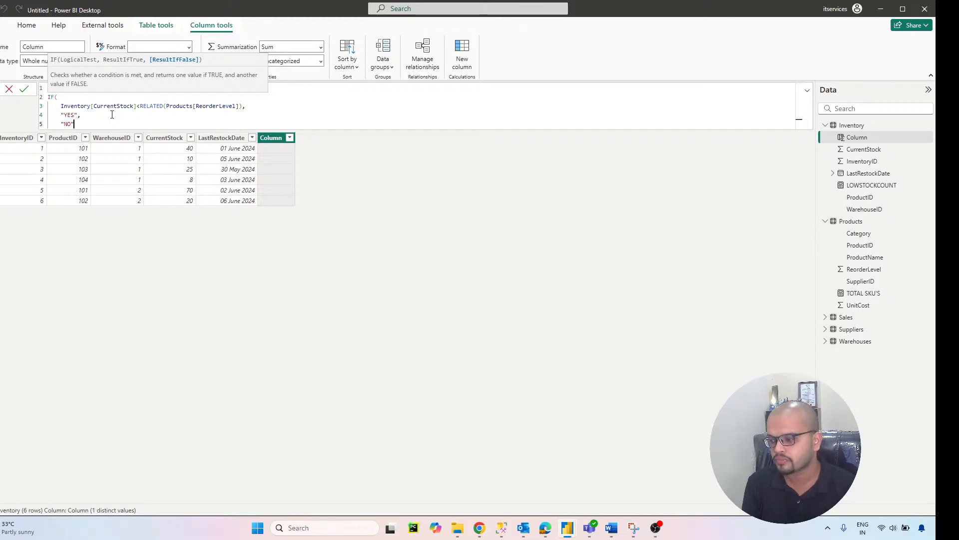
key("shift+Return")
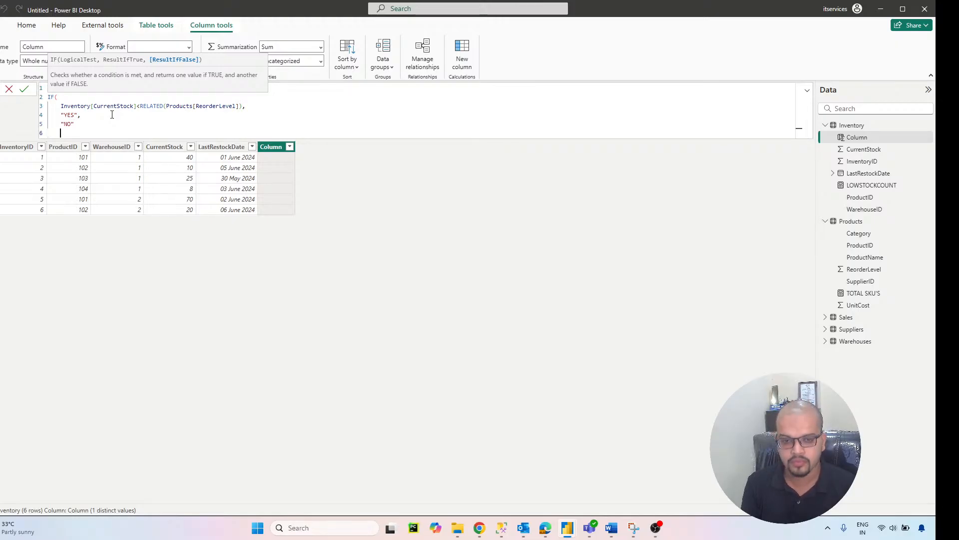
type(")")
key("Return")
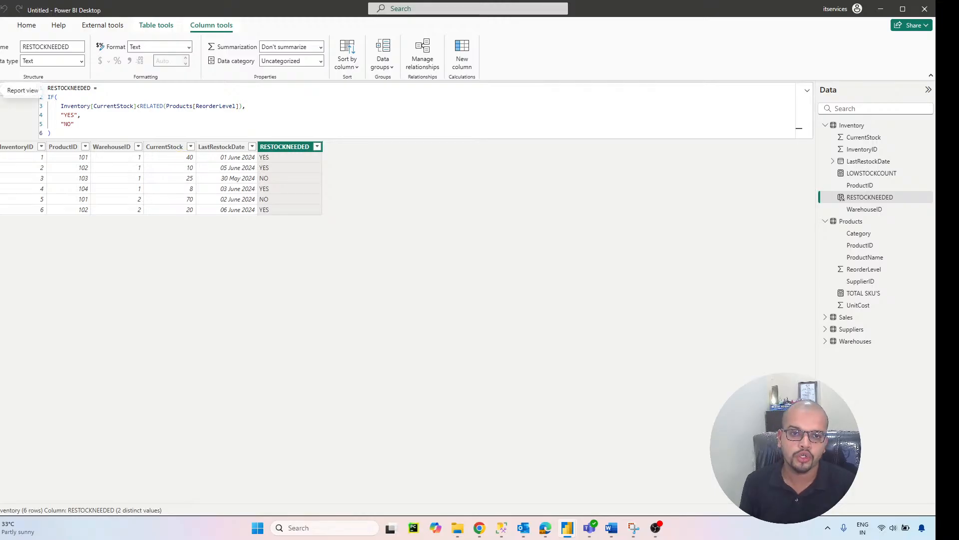
Step: Add a stacked bar chart to the report page, enlarged and placed to the right of the TOTAL SKU'S card
left_click(1, 91)
left_click(437, 218)
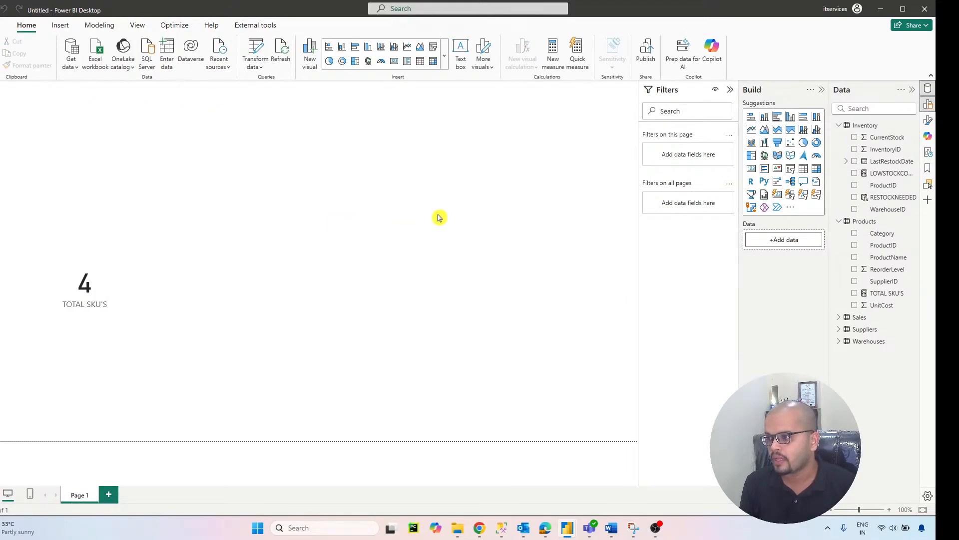
left_click(756, 123)
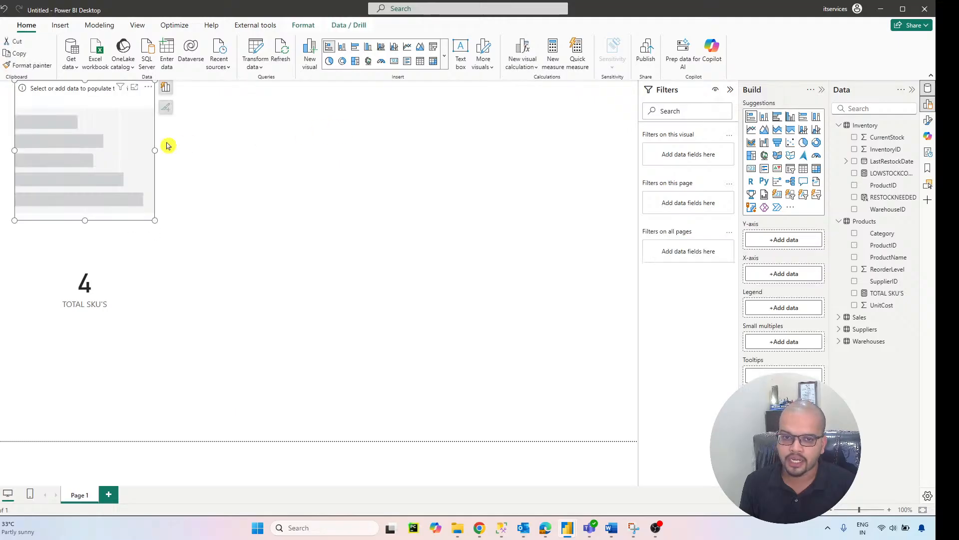
left_click_drag(167, 143, 310, 210)
left_click_drag(354, 274, 475, 337)
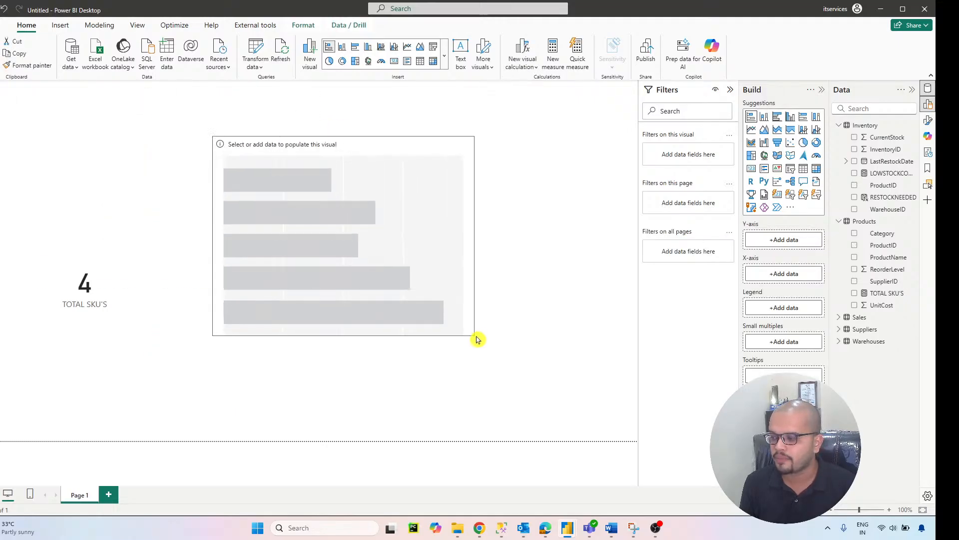
left_click_drag(408, 294, 442, 315)
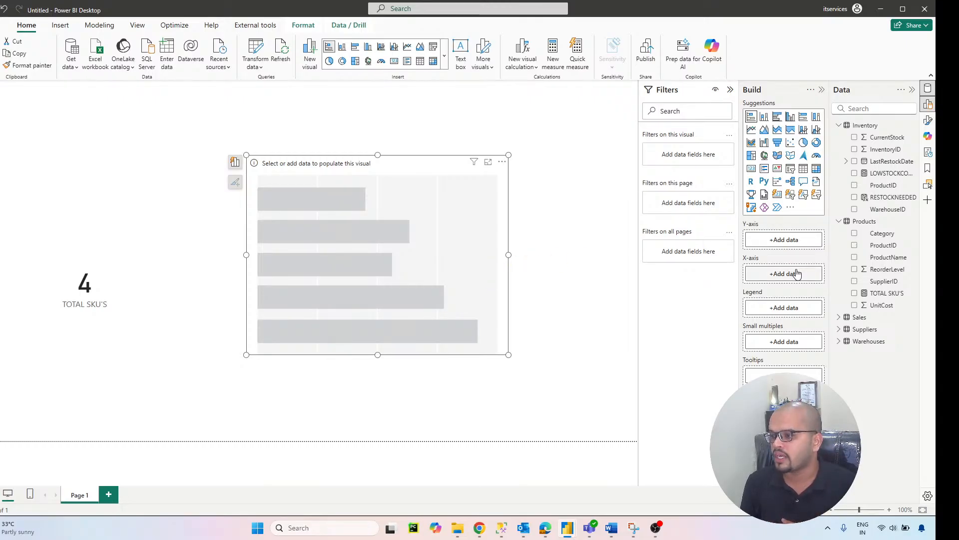
Step: Assign ProductName to the bar chart's Y-axis and LOWSTOCKCOUNT to its X-axis
left_click_drag(881, 262, 785, 242)
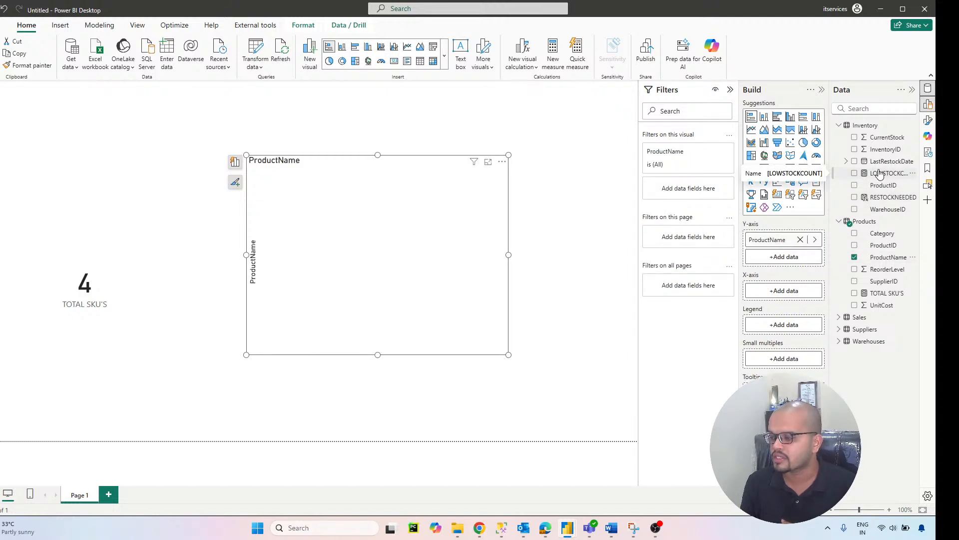
left_click_drag(880, 173, 783, 294)
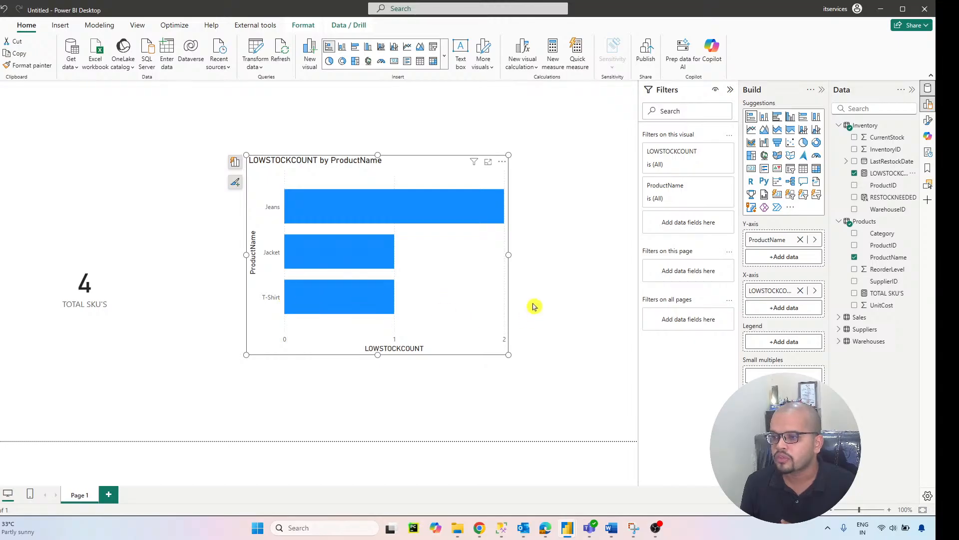
Step: Filter the bar chart's ProductName to the top 1 item by LOWSTOCKCOUNT using a Top N filter
left_click(710, 187)
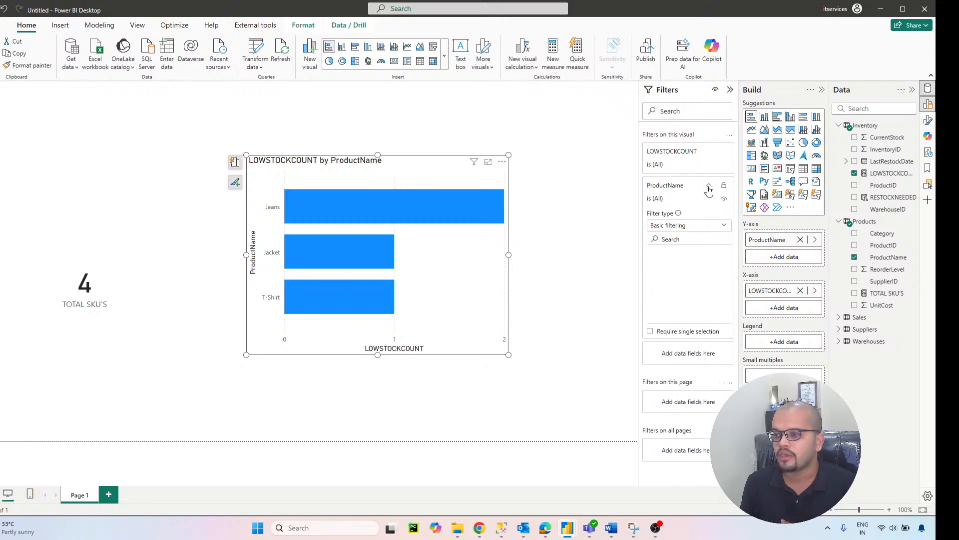
left_click(697, 229)
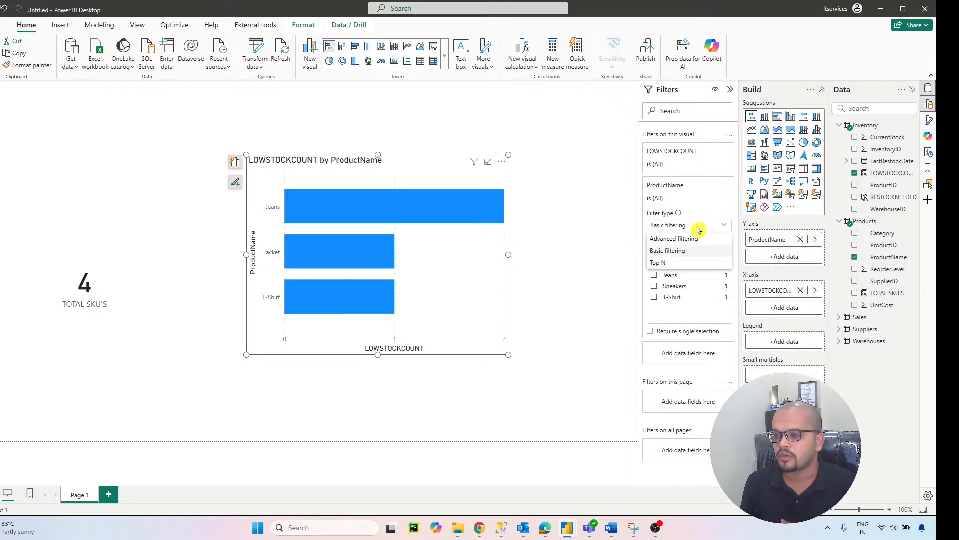
left_click(690, 262)
left_click(704, 256)
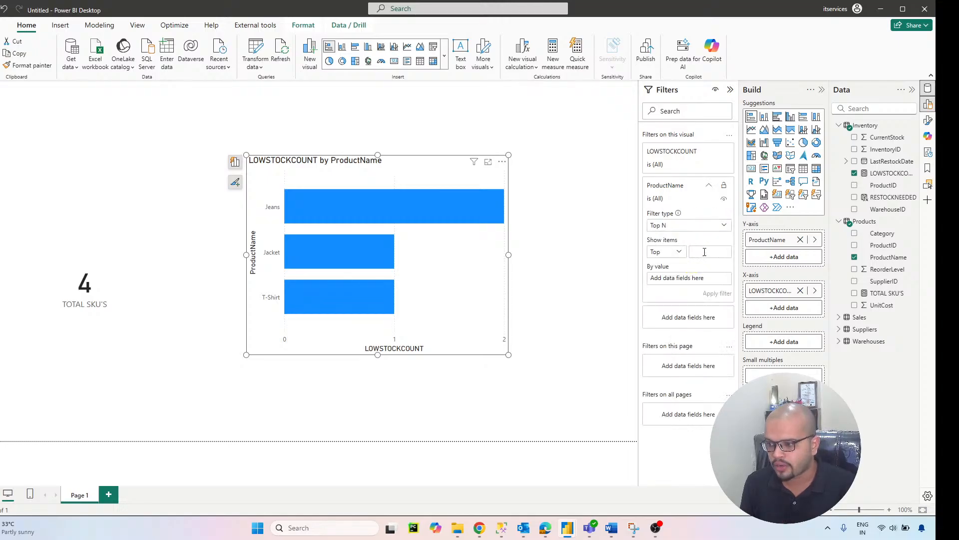
type("1")
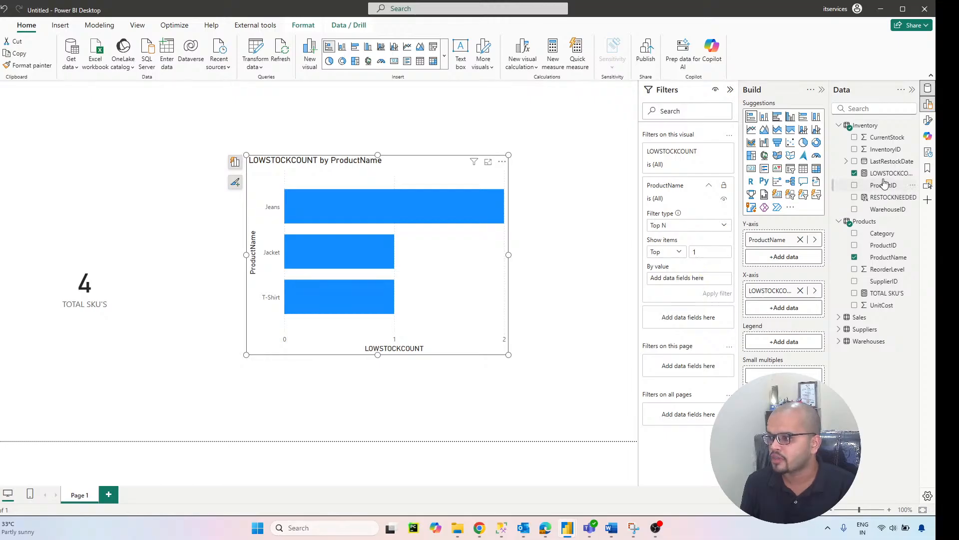
left_click_drag(888, 173, 698, 280)
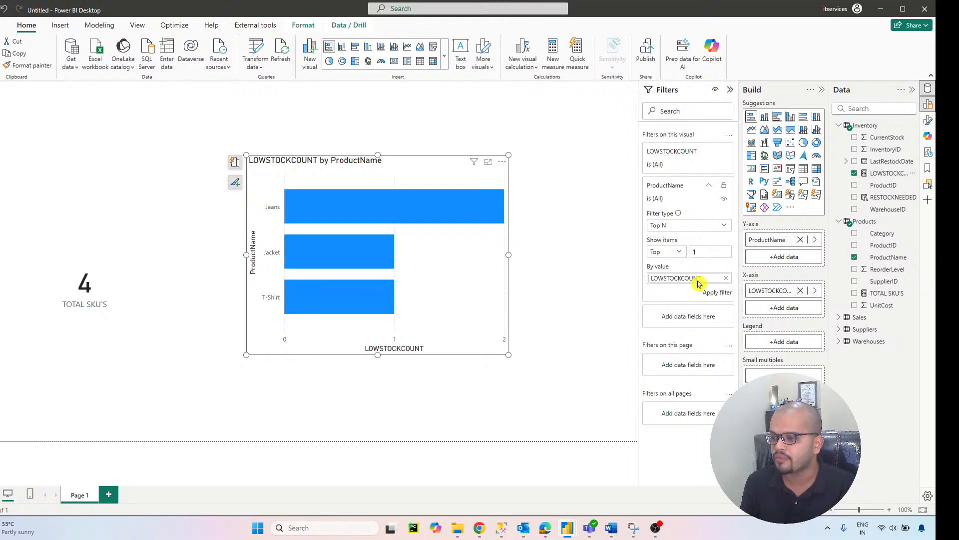
left_click(718, 294)
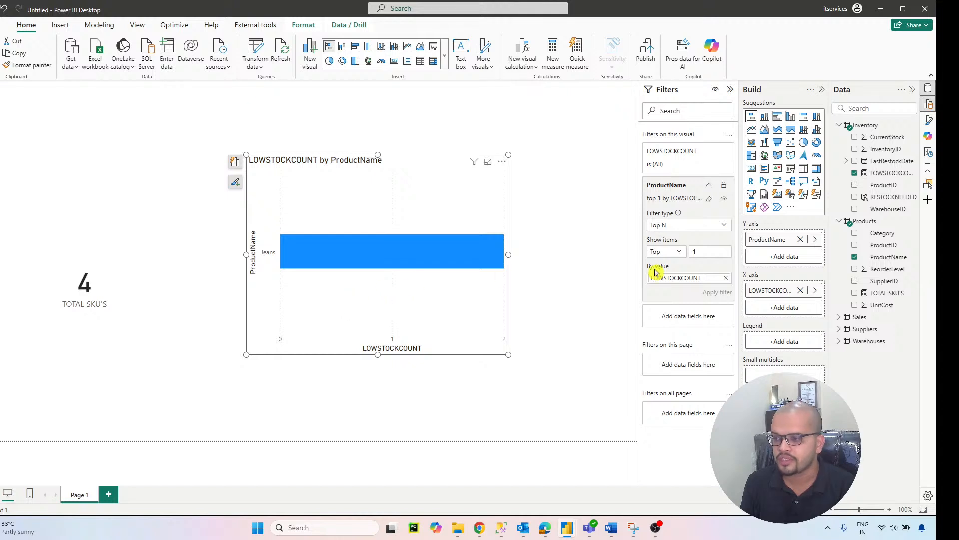
Step: Try the ProductName Top N filter with 2 items, then clear that filter from the bar chart
left_click(704, 252)
type("2")
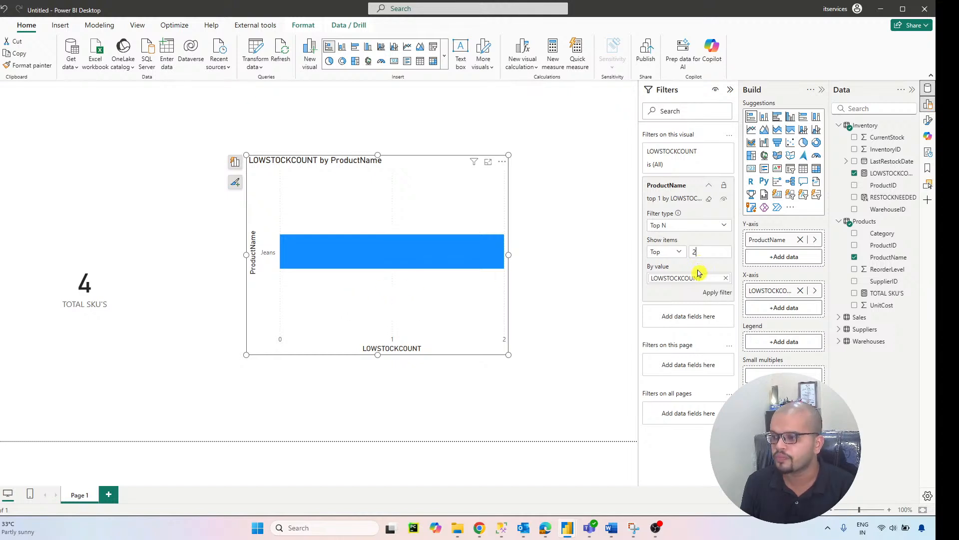
left_click(715, 293)
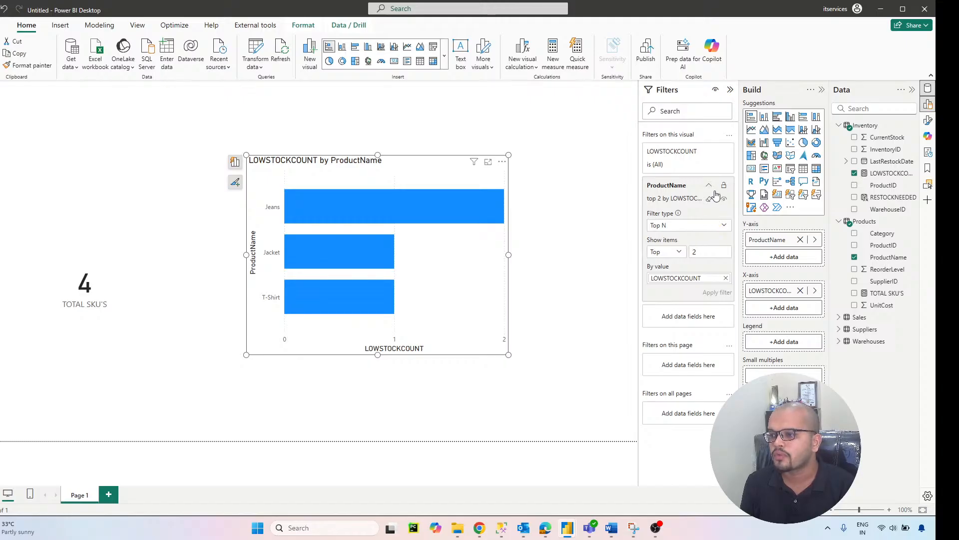
left_click(709, 199)
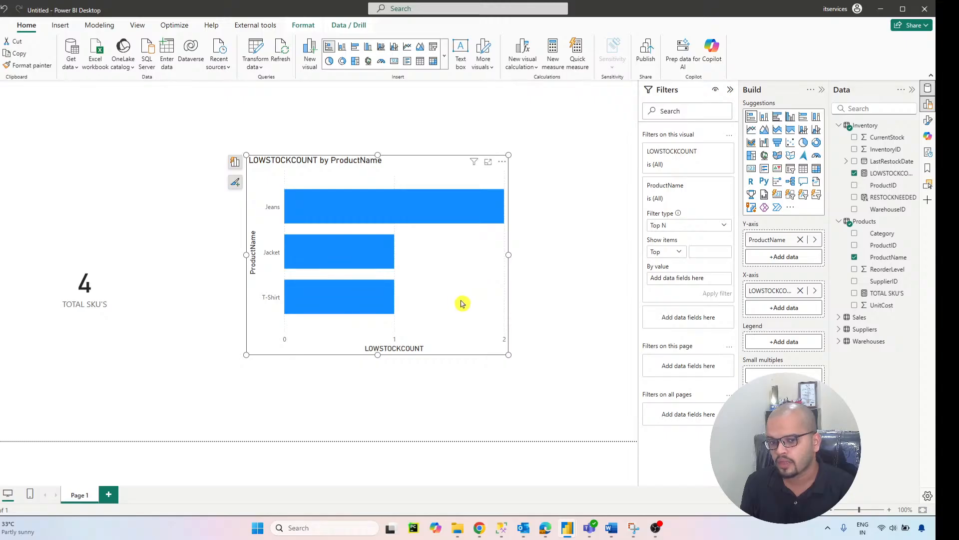
Step: Move the bar chart to the upper-left corner of the report page and place the TOTAL SKU'S card beneath it
left_click_drag(460, 302, 328, 235)
left_click(202, 304)
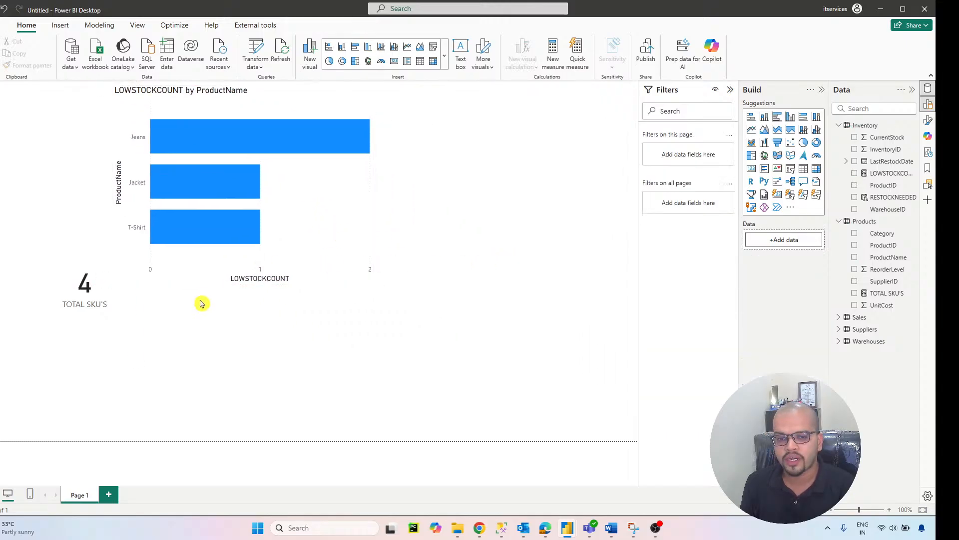
left_click_drag(45, 417, 27, 439)
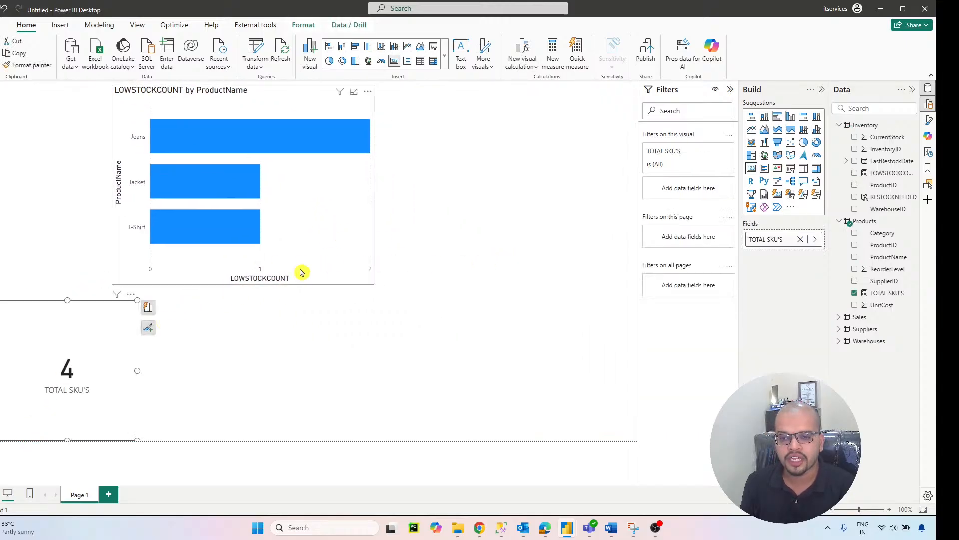
left_click_drag(317, 258, 155, 258)
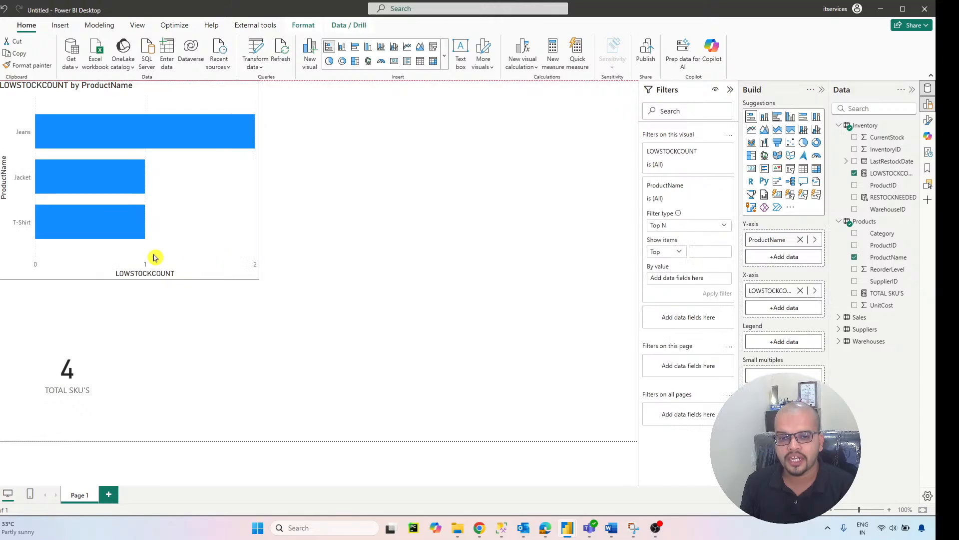
Step: Add a matrix visual to the right of the bar chart and enlarge it to fill the free space there
left_click(355, 261)
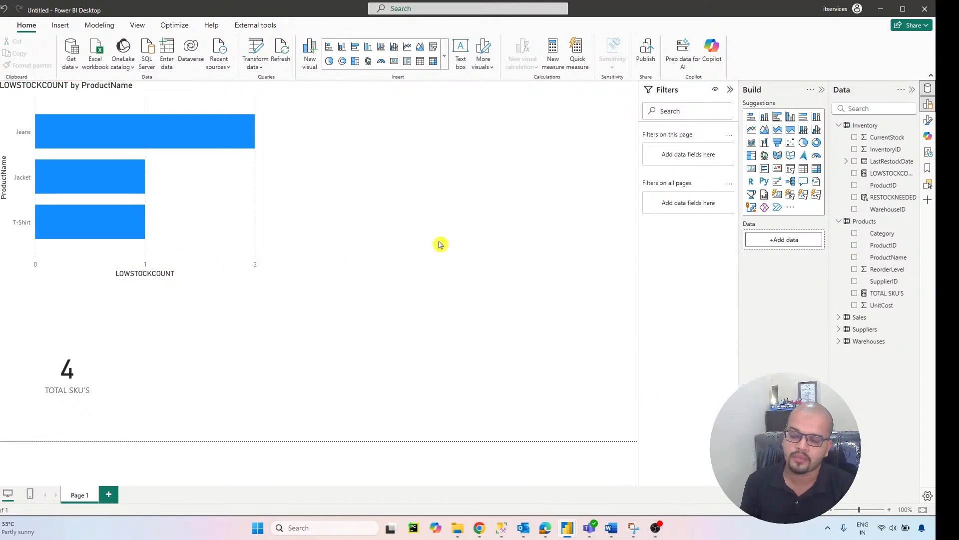
left_click(815, 169)
left_click_drag(466, 215, 475, 264)
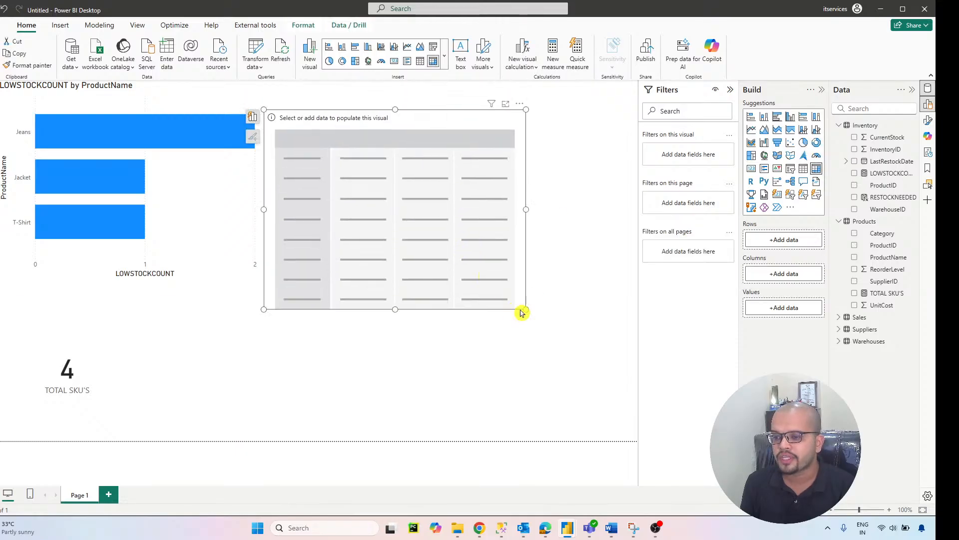
left_click_drag(522, 312, 595, 349)
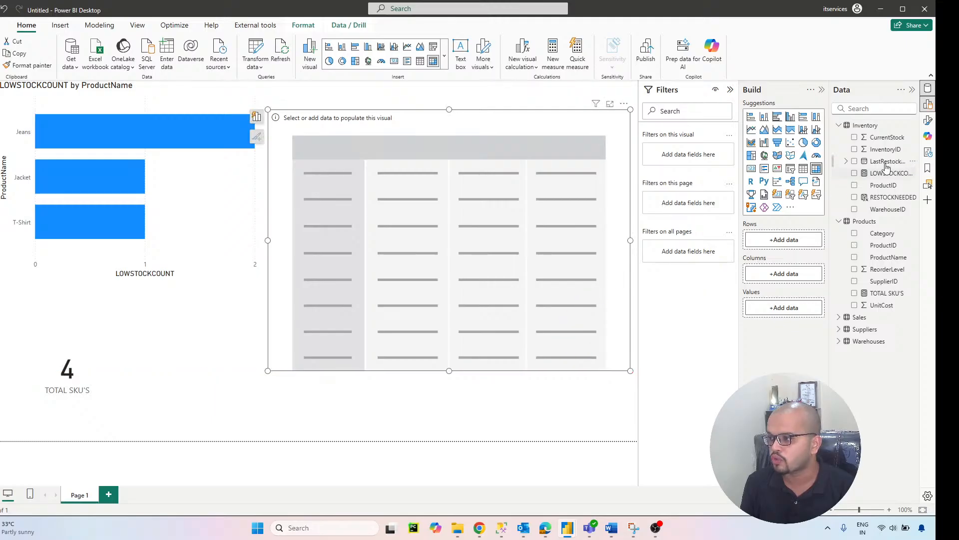
Step: Assign CurrentStock and Category to the matrix rows, ReorderLevel to its columns, and LOWSTOCKCOUNT to its values
left_click_drag(880, 138, 789, 246)
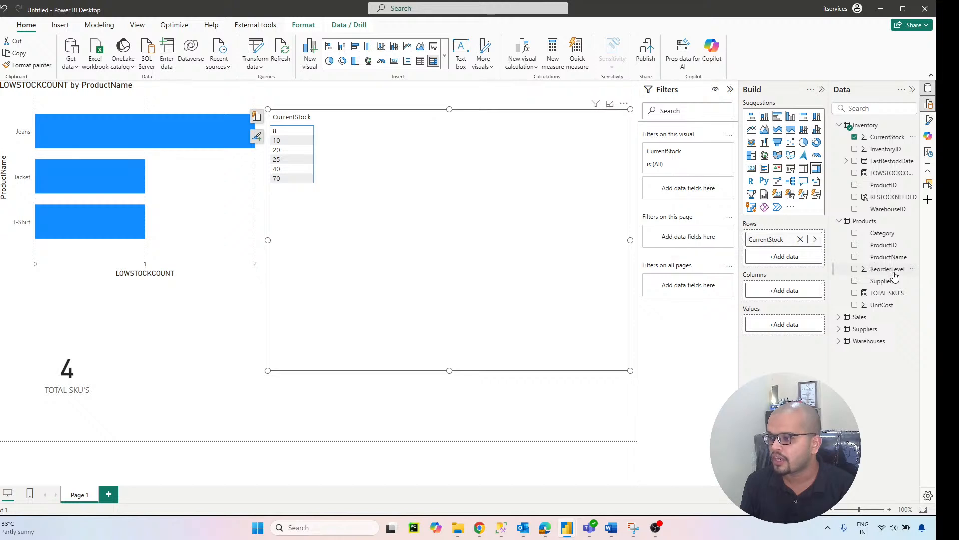
left_click_drag(895, 276, 798, 294)
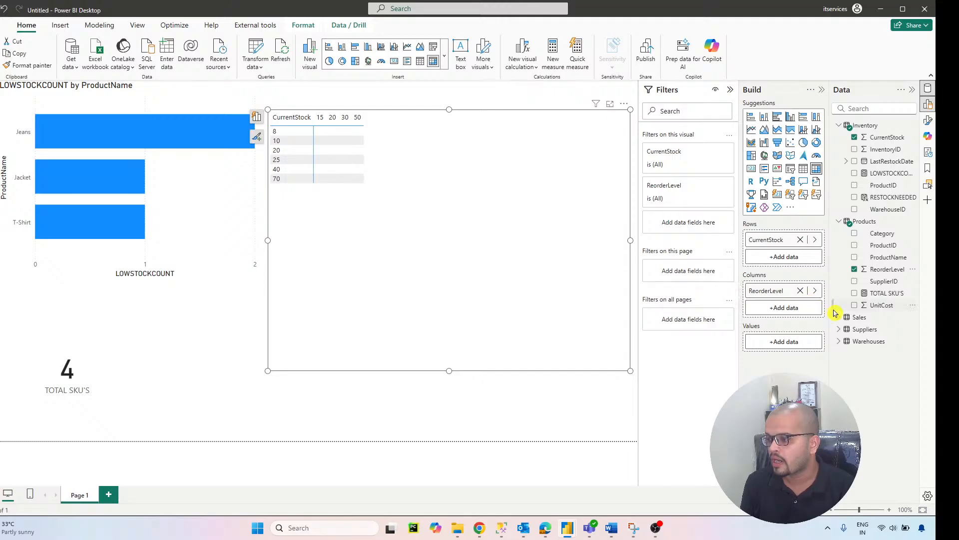
left_click_drag(866, 237, 777, 260)
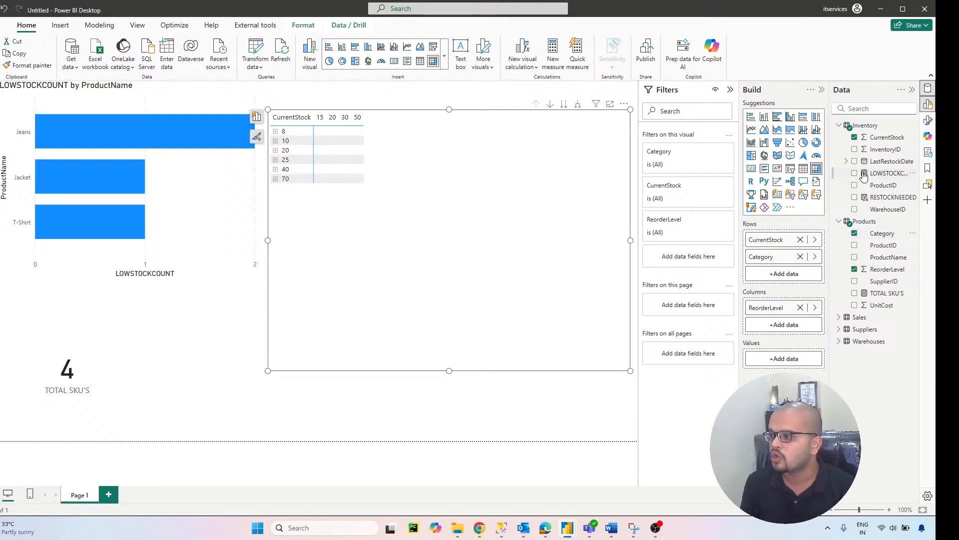
left_click_drag(878, 172, 781, 360)
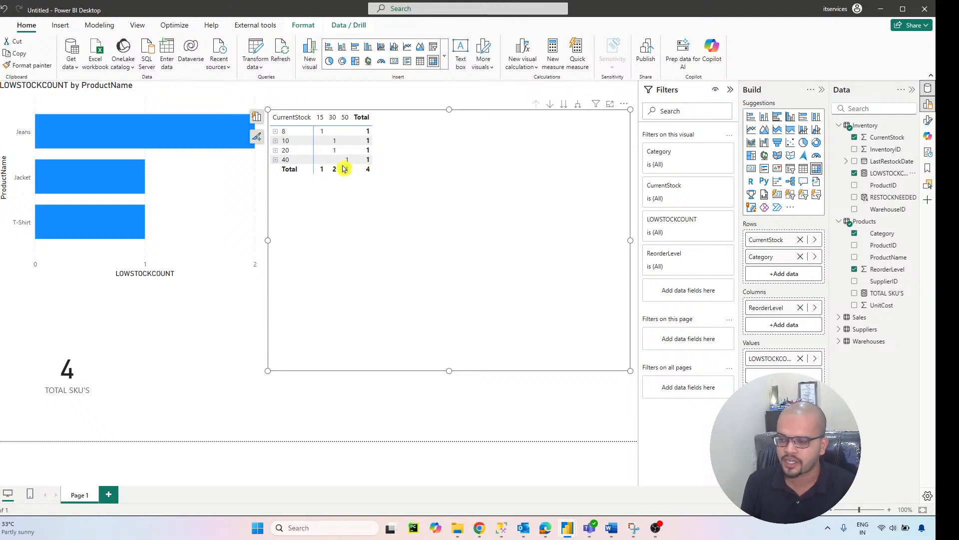
Step: Expand the matrix rows for CurrentStock 8, 10, 20 and 40 down to their category level
left_click(275, 131)
left_click(275, 150)
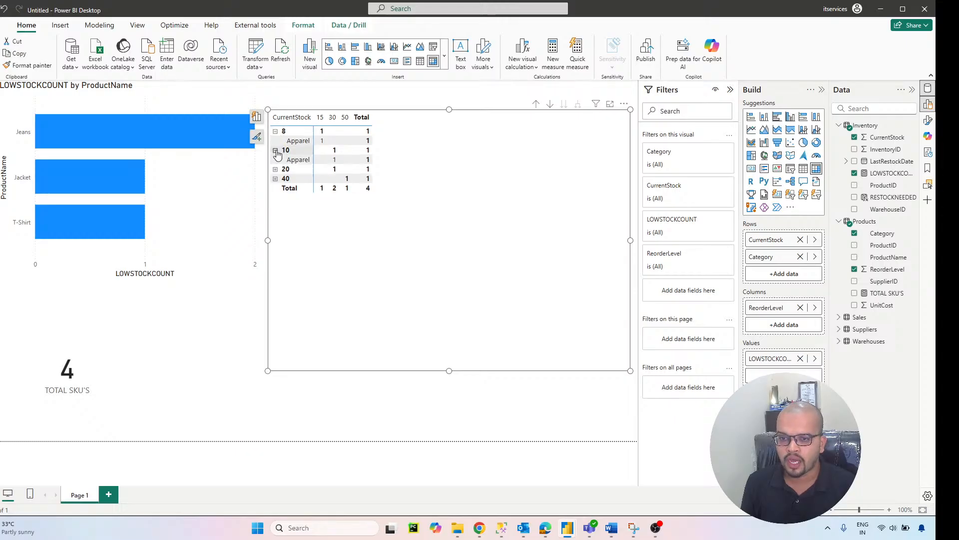
left_click(276, 169)
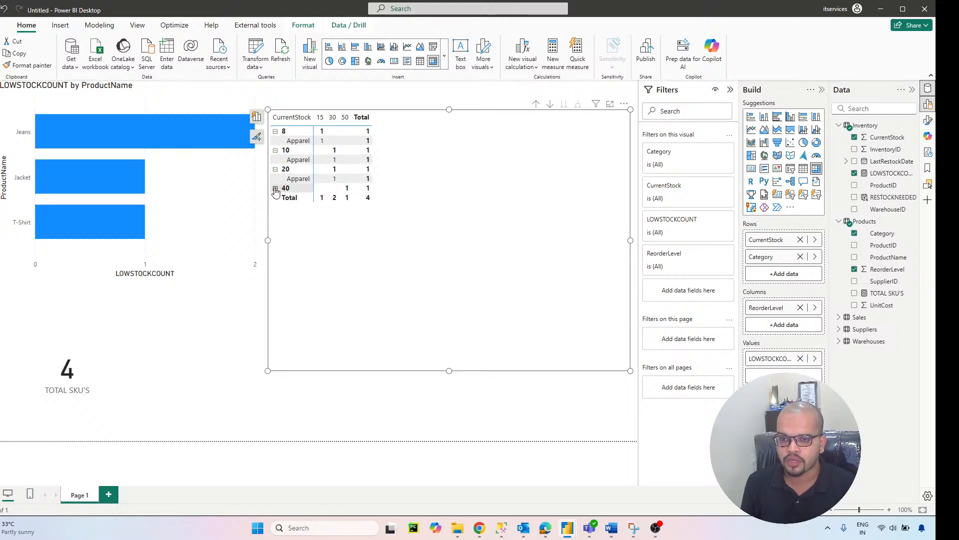
left_click(275, 189)
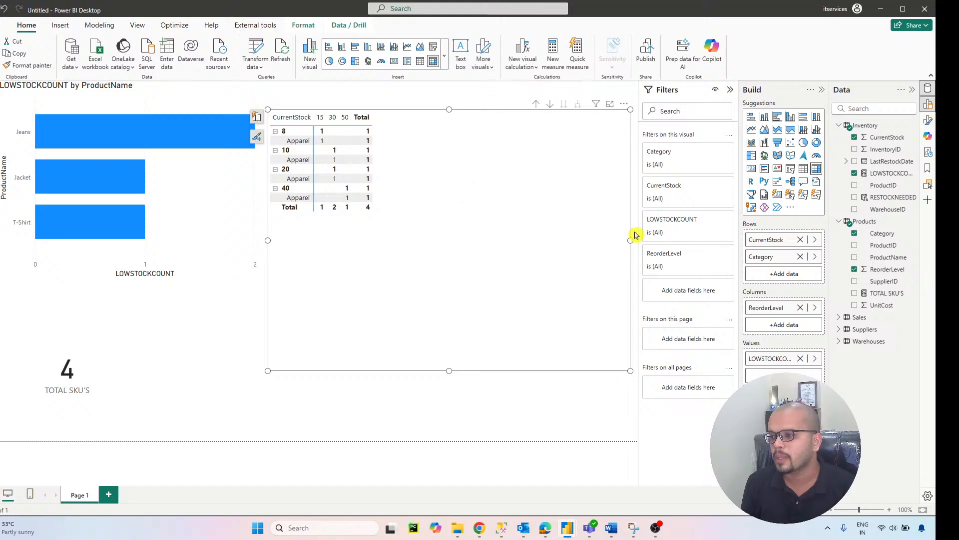
left_click(750, 254)
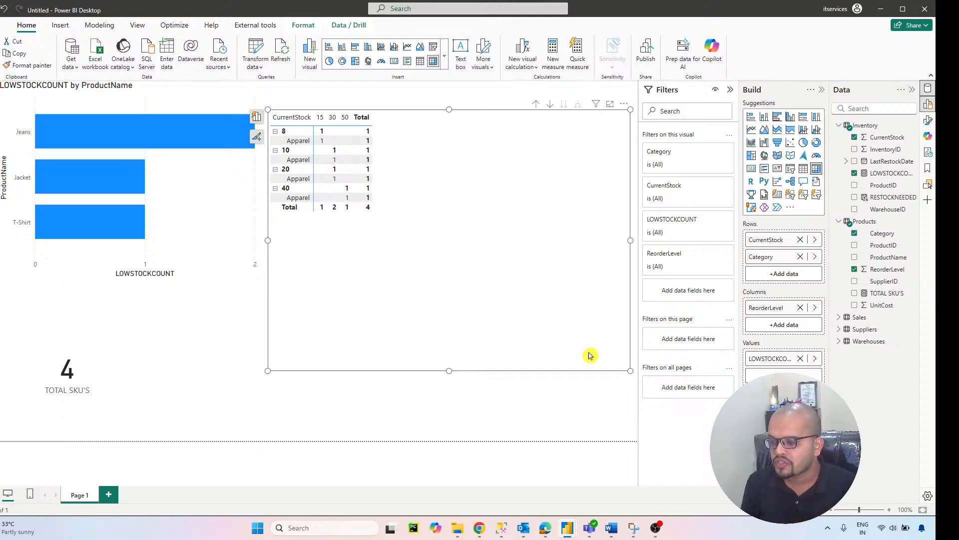
Step: Shrink the matrix visual so its frame fits closely around its data
left_click(600, 412)
left_click(625, 369)
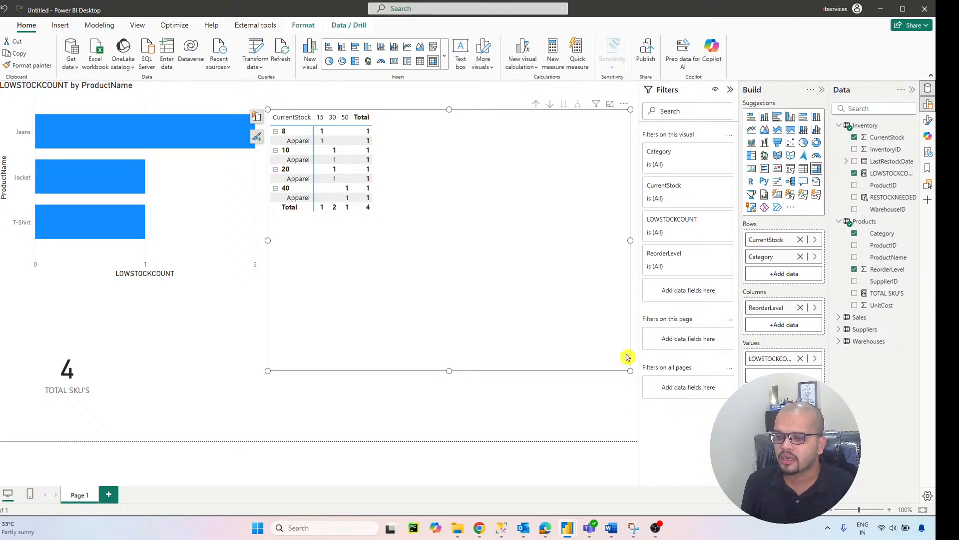
left_click_drag(629, 370, 456, 230)
Step: Add a slicer below the matrix and assign the Products table's Category field to it
left_click(485, 285)
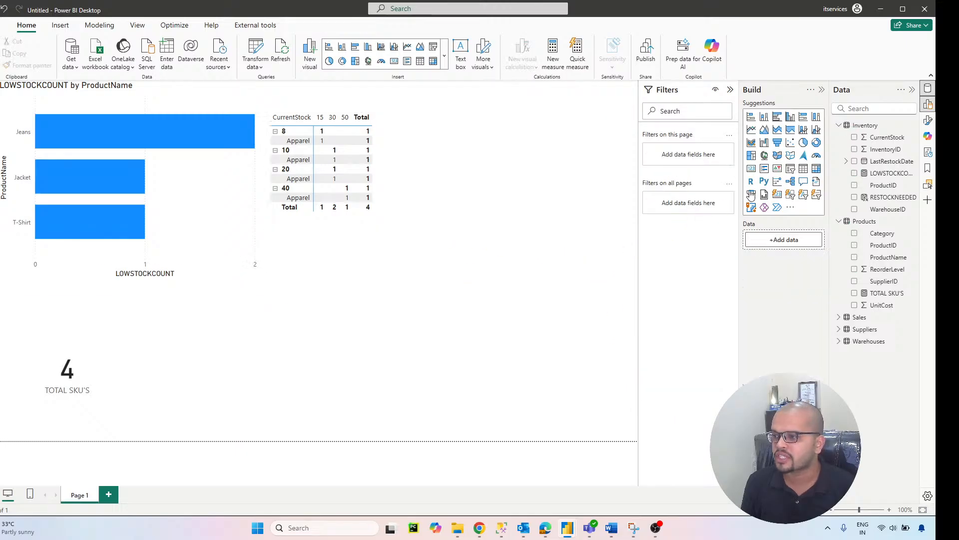
left_click(790, 169)
left_click_drag(417, 317, 474, 324)
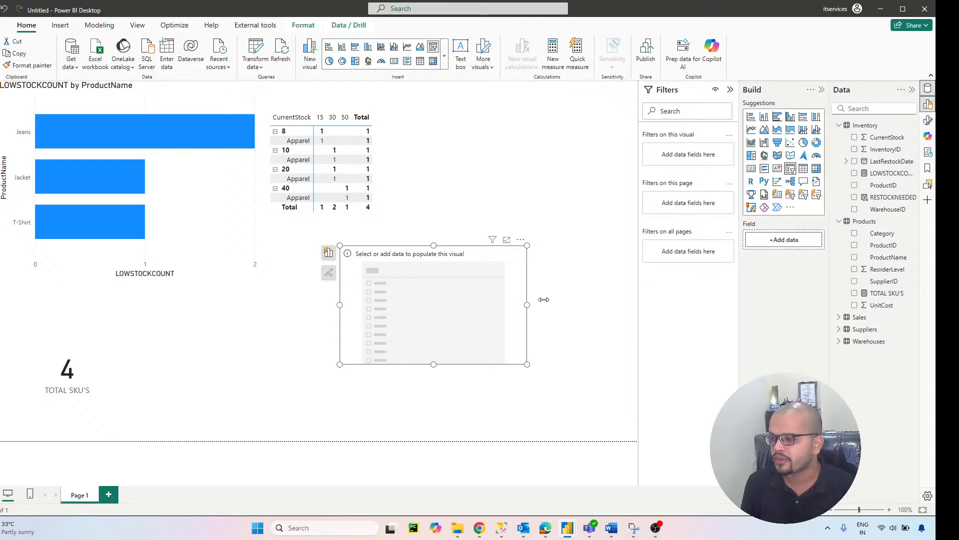
left_click_drag(873, 234, 777, 245)
Step: Test the Category slicer with Apparel and Footwear in turn, clear both selections, and move the slicer farther down and right
left_click(351, 265)
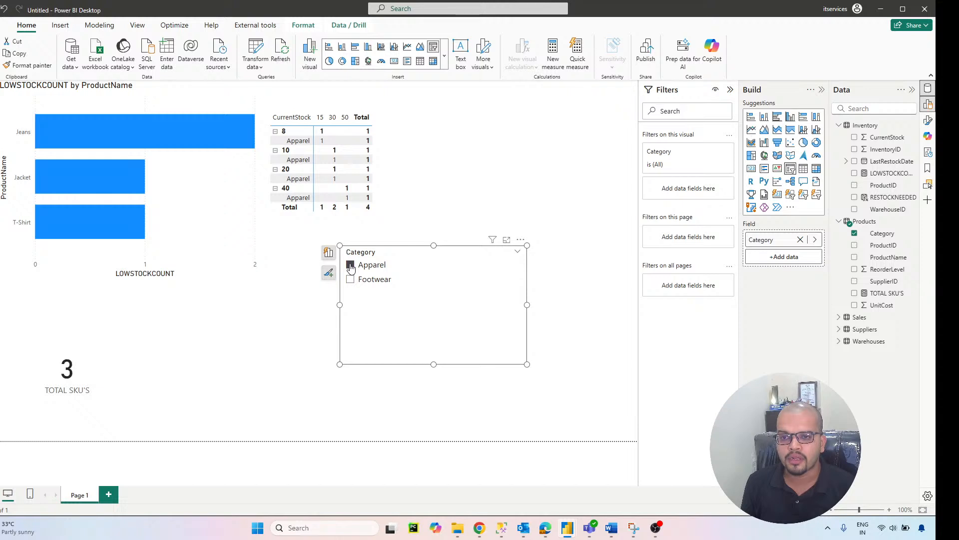
left_click(350, 266)
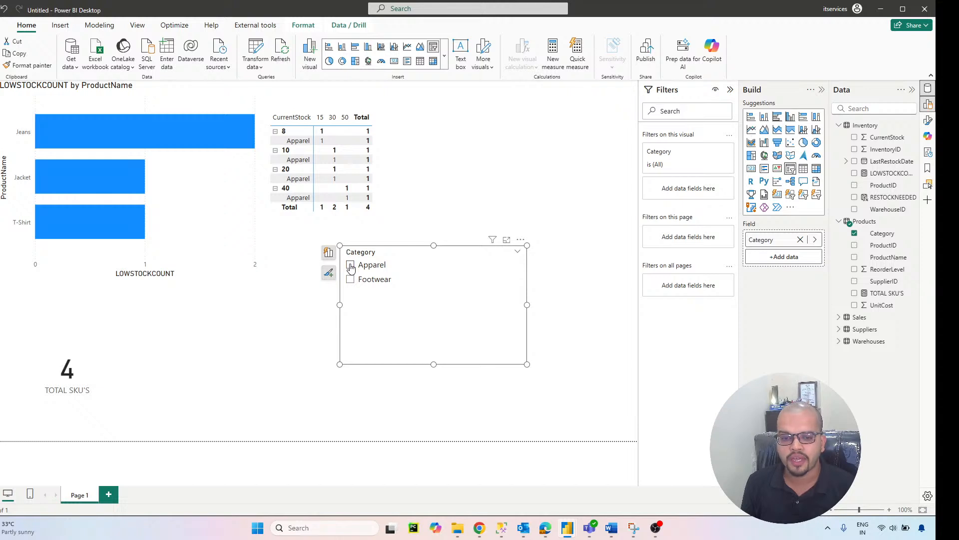
left_click(350, 280)
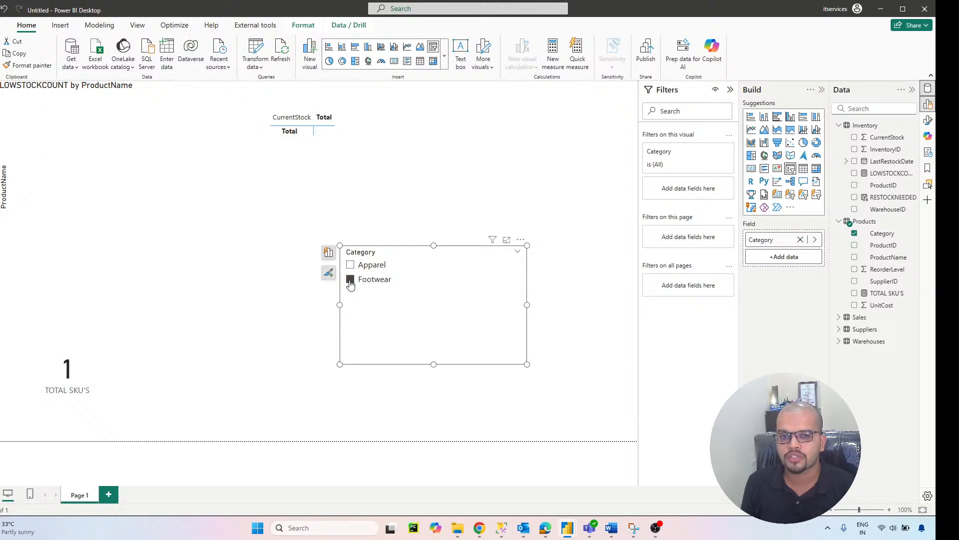
left_click(350, 279)
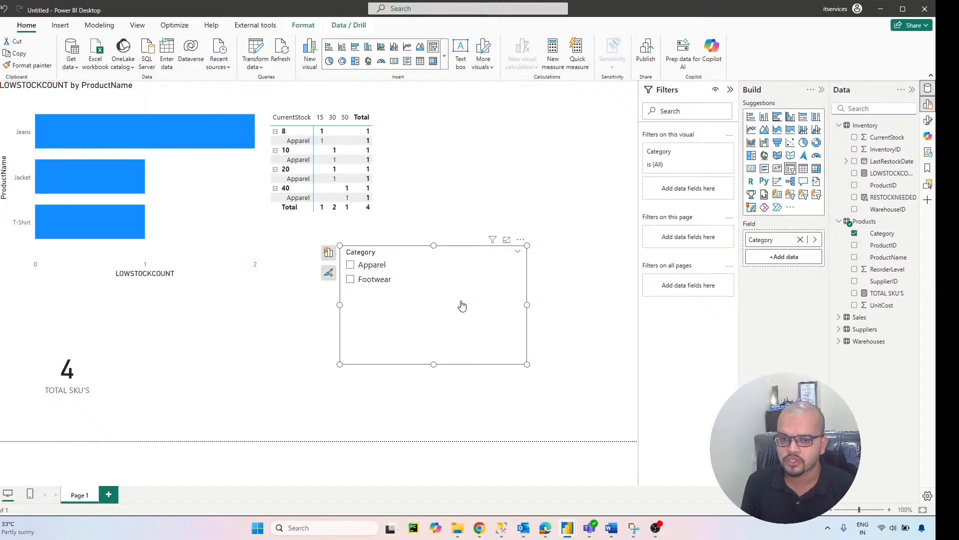
left_click_drag(456, 319, 542, 353)
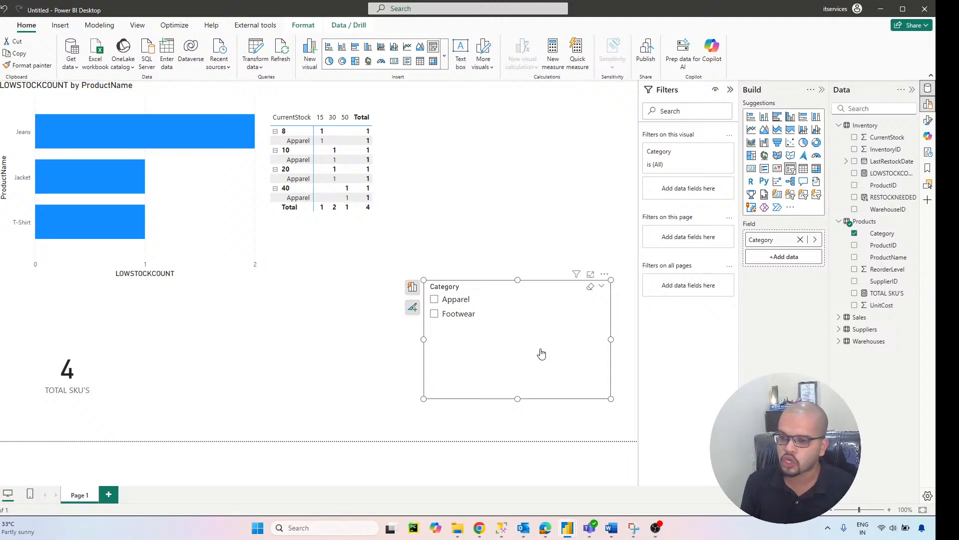
Step: Create a new measure in the Inventory table named AVGDAILYSALES and begin its formula with CALCULATE( followed by a new line
left_click(865, 125)
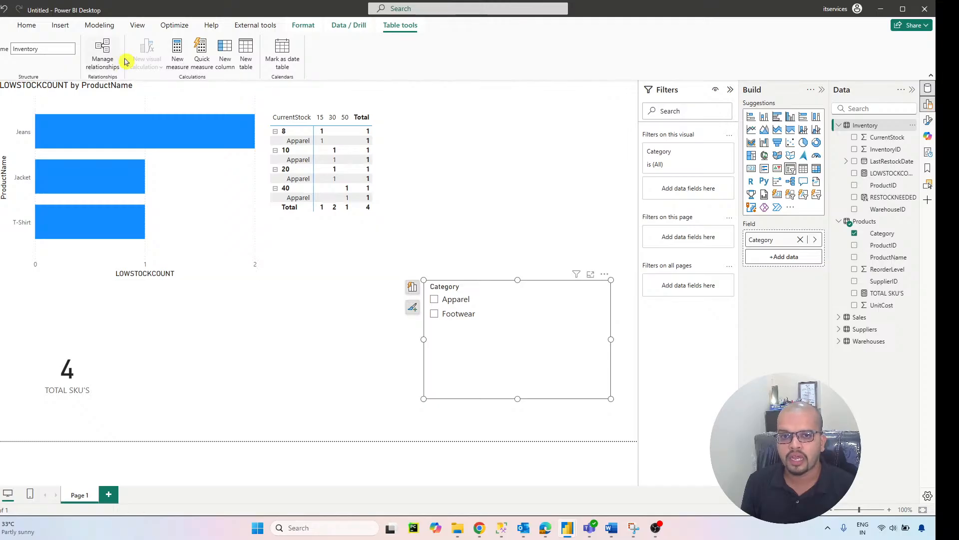
left_click(180, 57)
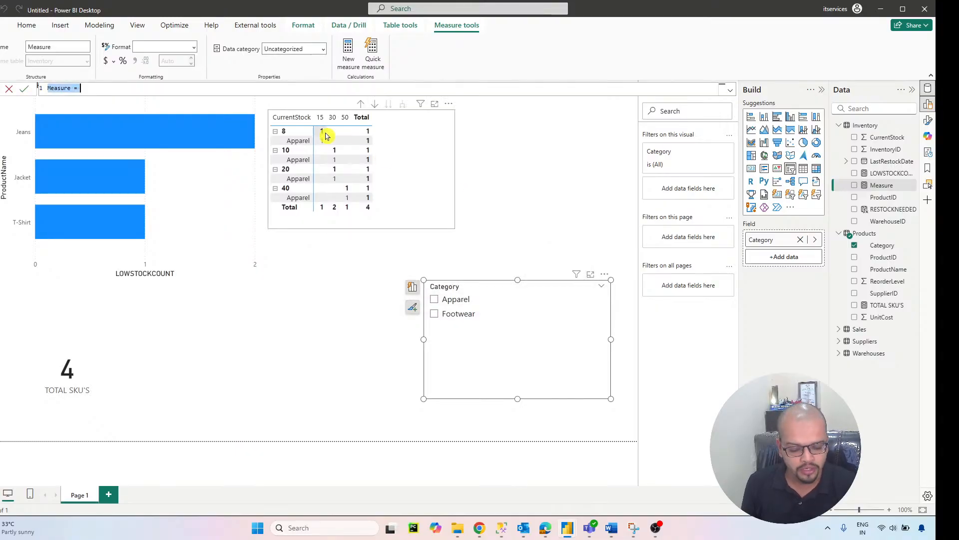
type("AVGDAILYSALES")
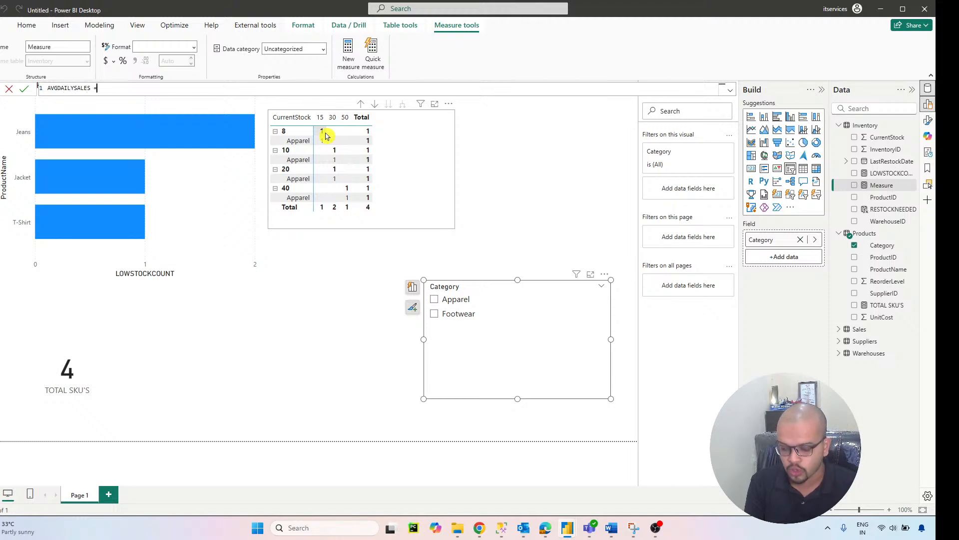
type("C")
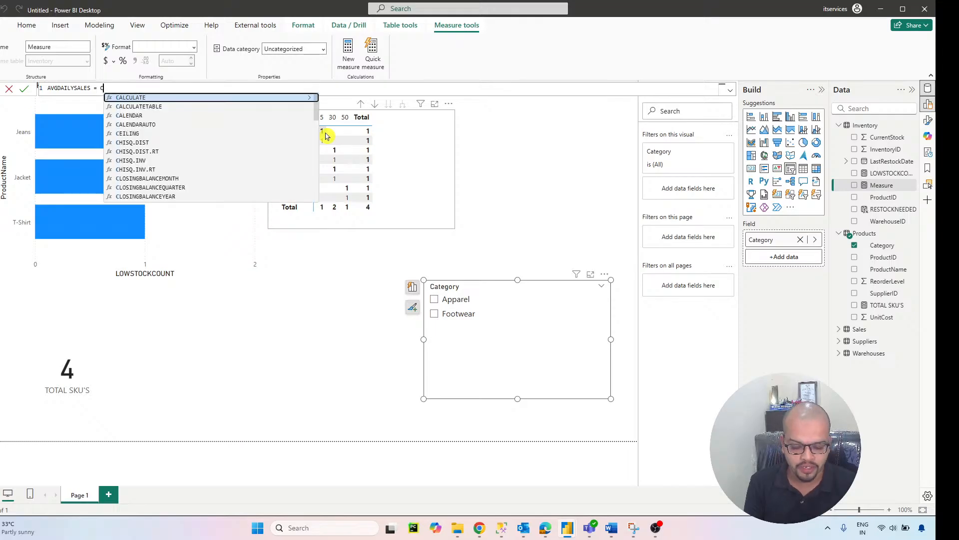
type("ALCULATE(")
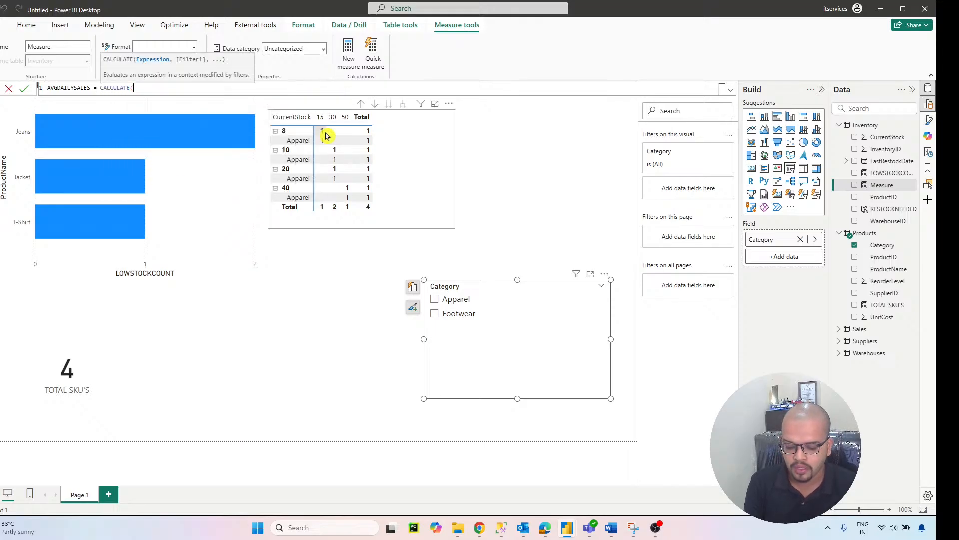
key("shift+Return")
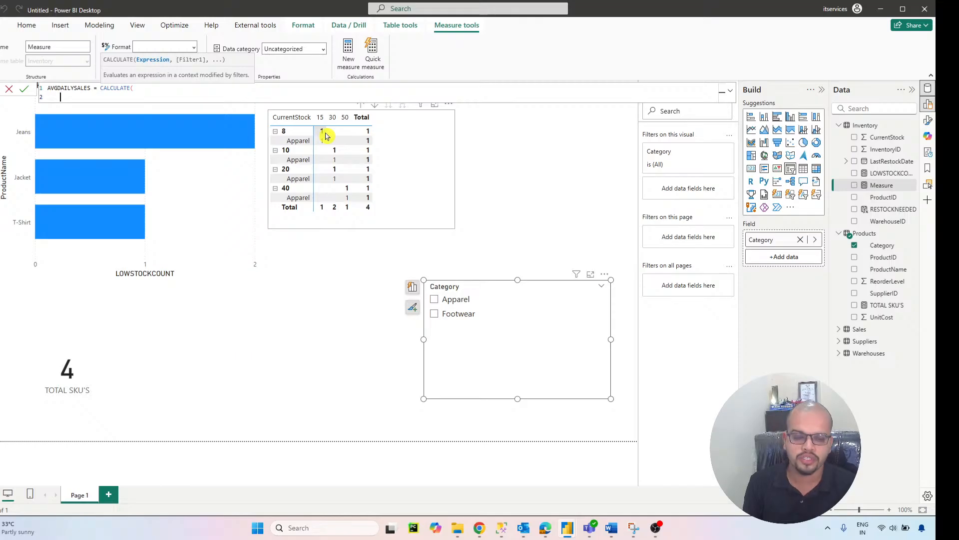
Step: Enter AVERAGE(Sales[QuantitySold]) as the CALCULATE expression and continue the formula on a new line
type("AVERAGE")
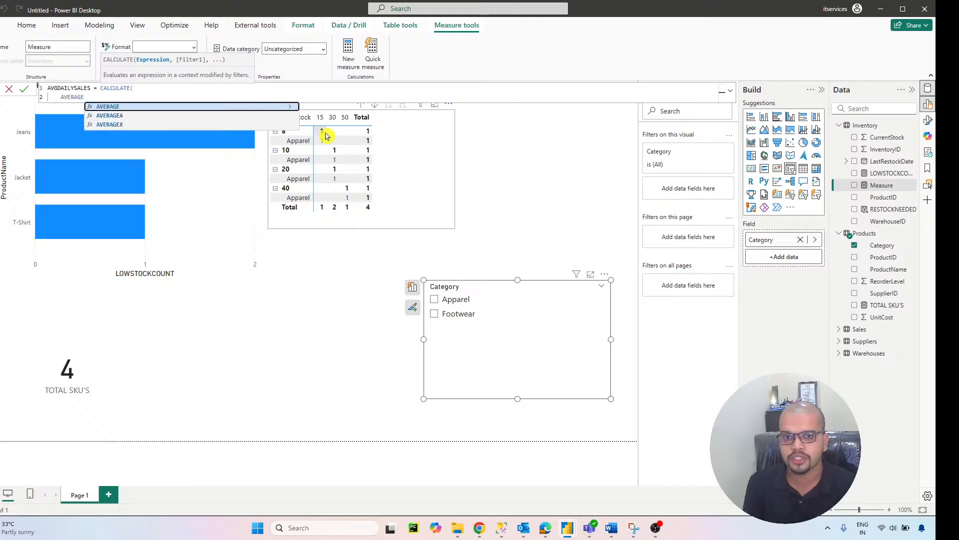
type("(")
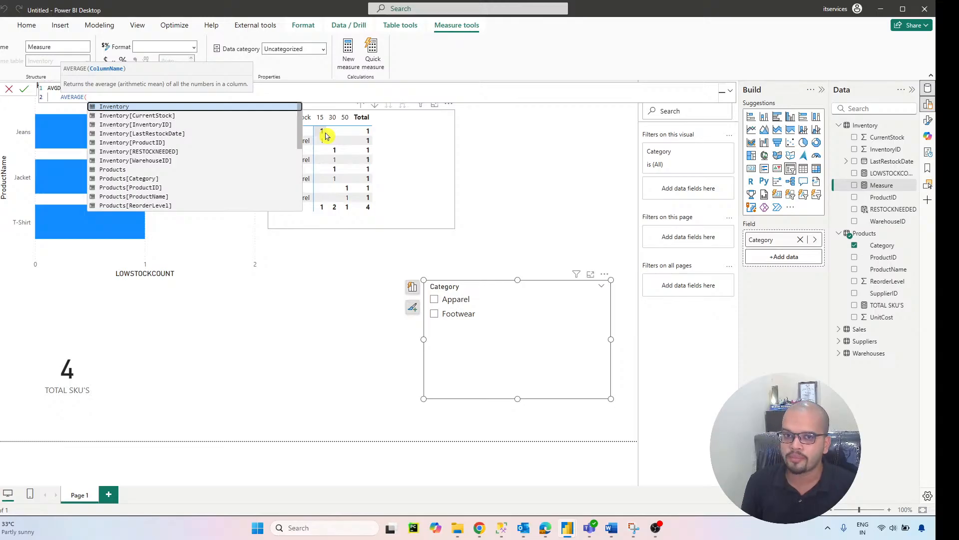
scroll(226, 129, "down", 2)
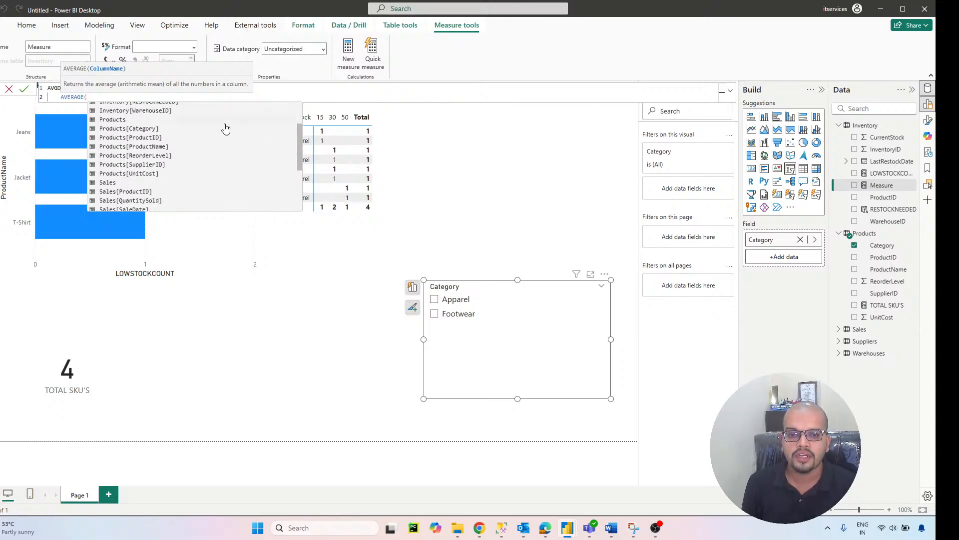
left_click(159, 200)
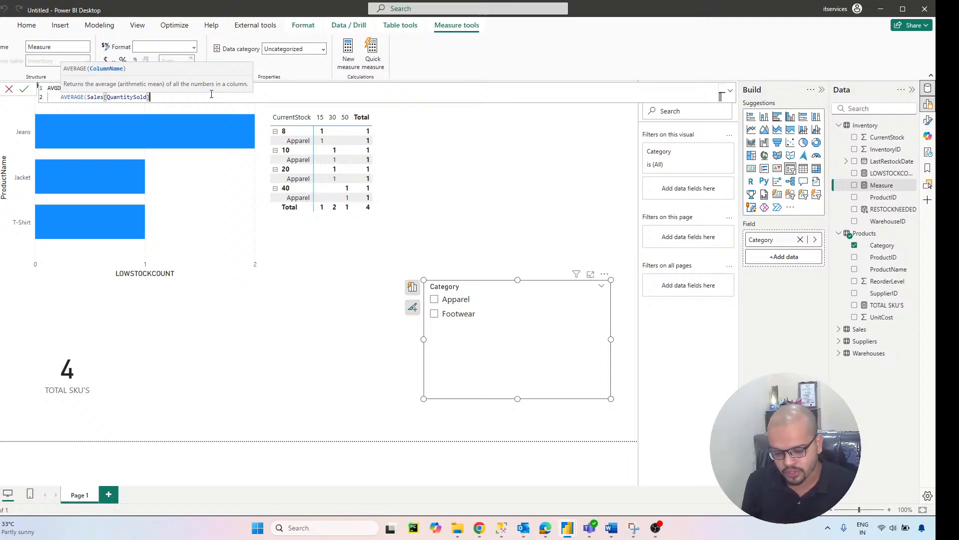
type("),")
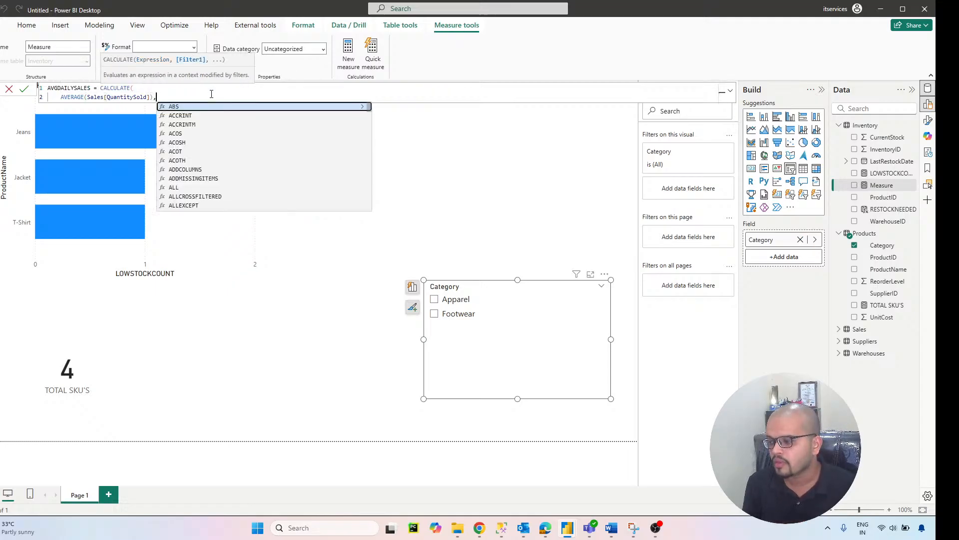
key("Return")
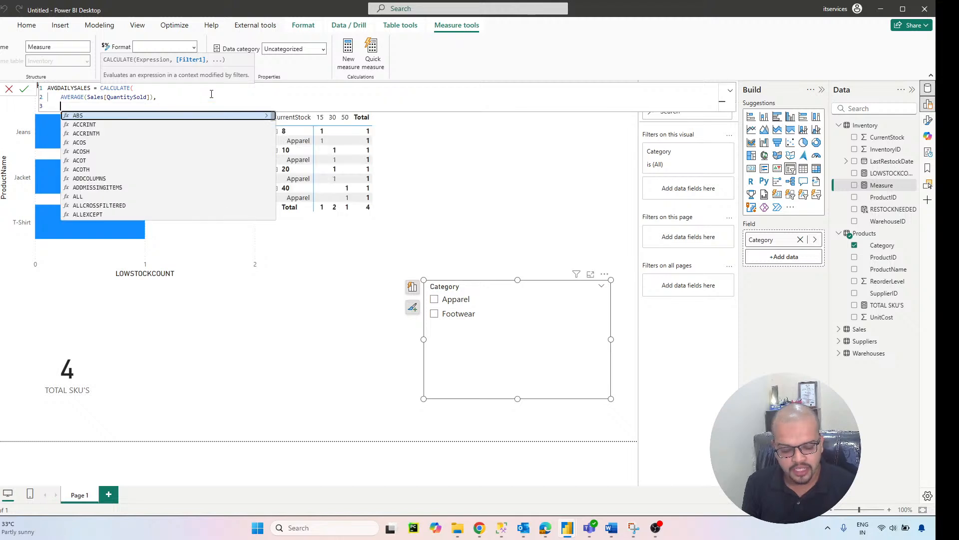
Step: Add a DATESINPERIOD filter to the AVGDAILYSALES formula with Sales[SaleDate] as its dates argument
type("DATESI")
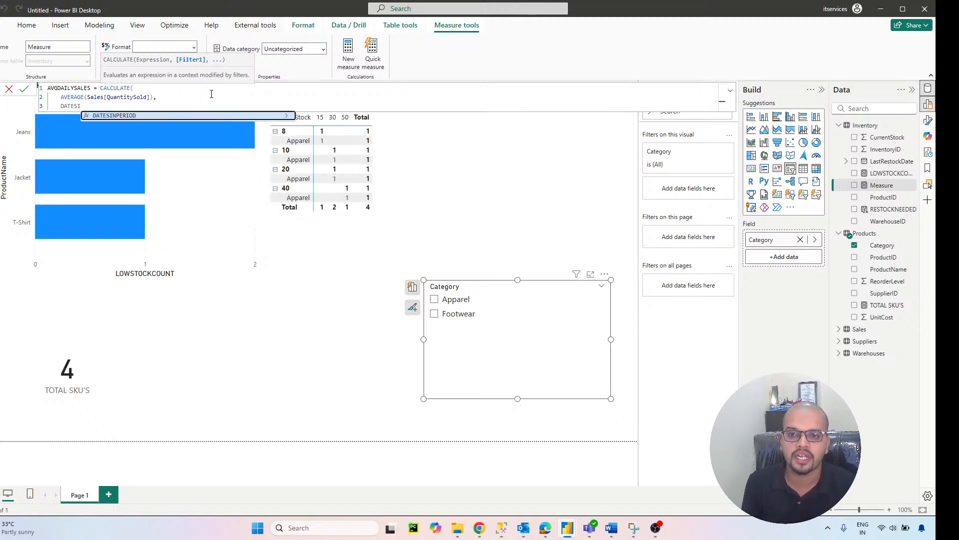
left_click(209, 116)
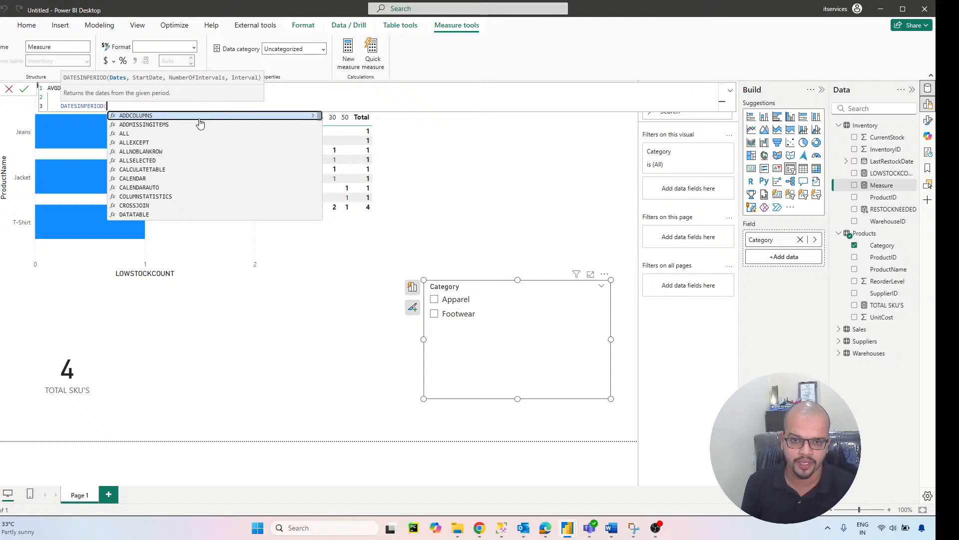
type("SAL")
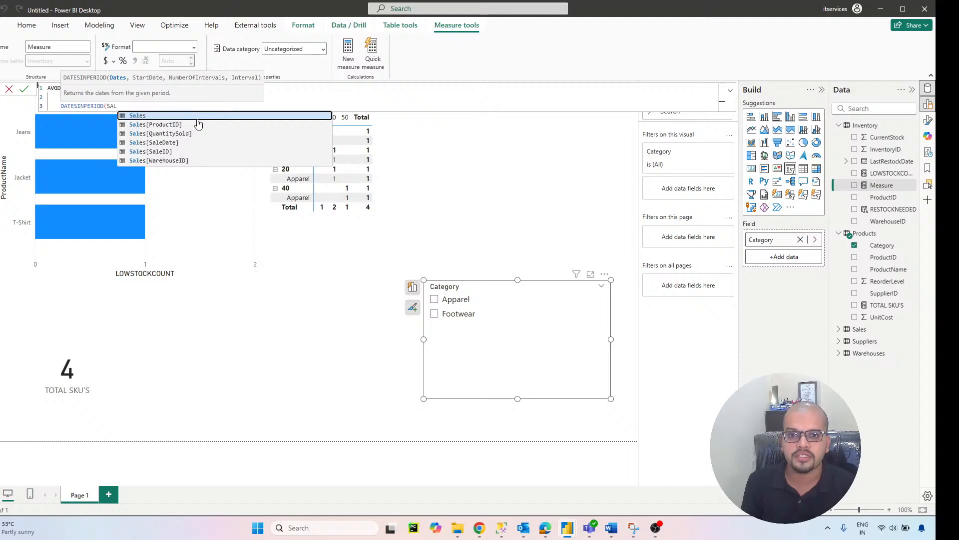
left_click(166, 143)
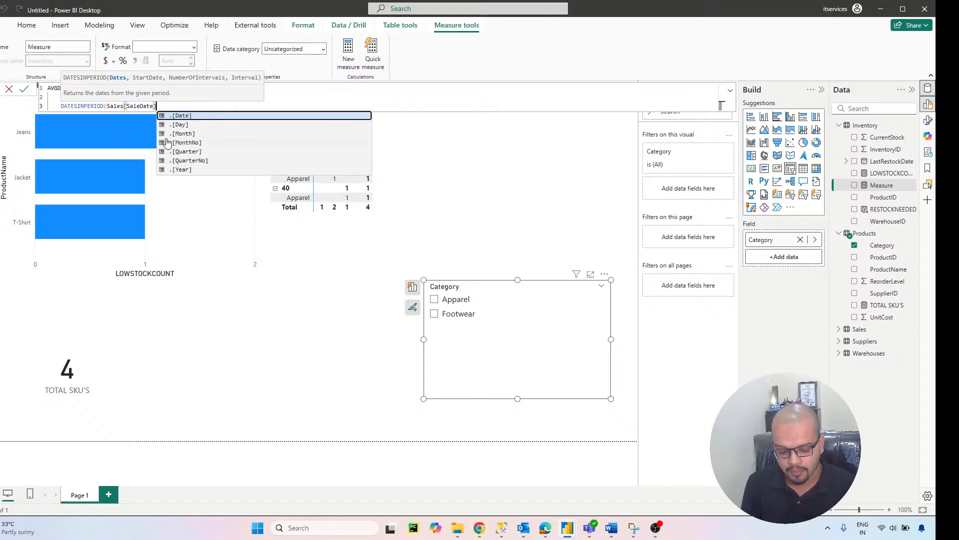
type(",")
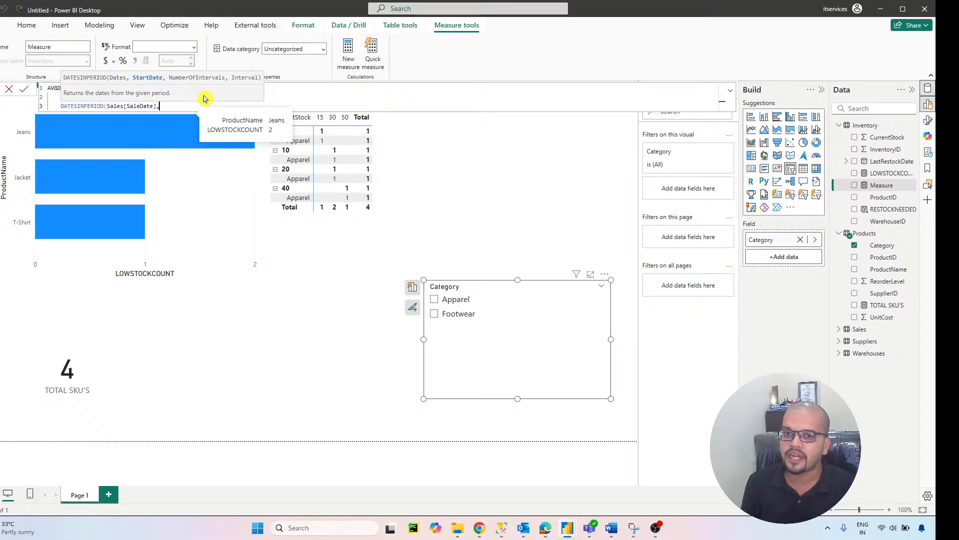
type("MAX")
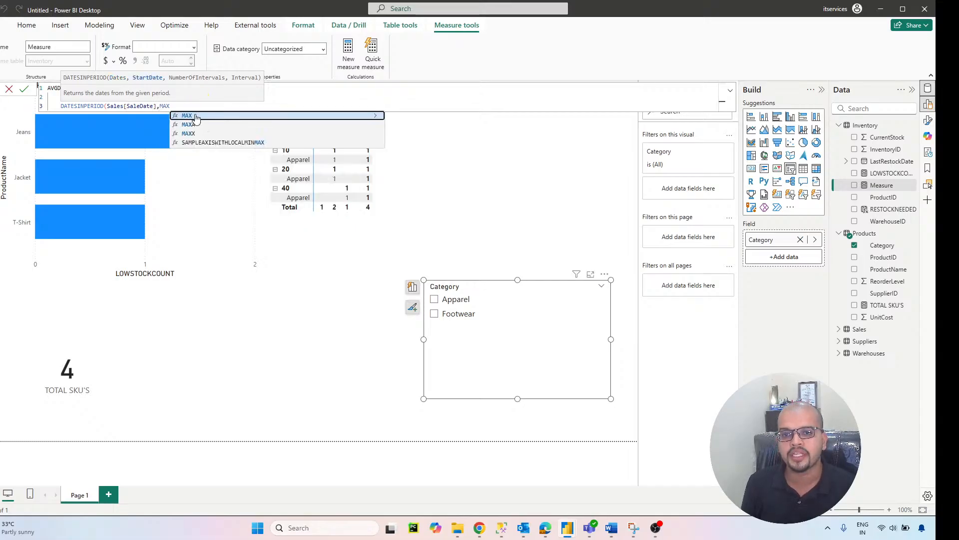
Step: Set the start date argument of DATESINPERIOD to MAX(Sales[SaleDate])
left_click(195, 118)
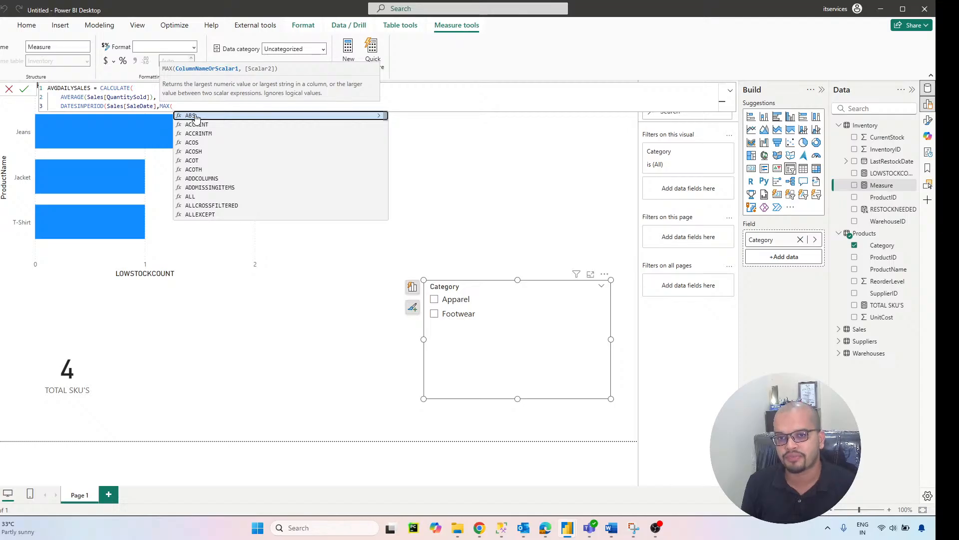
type("SAL")
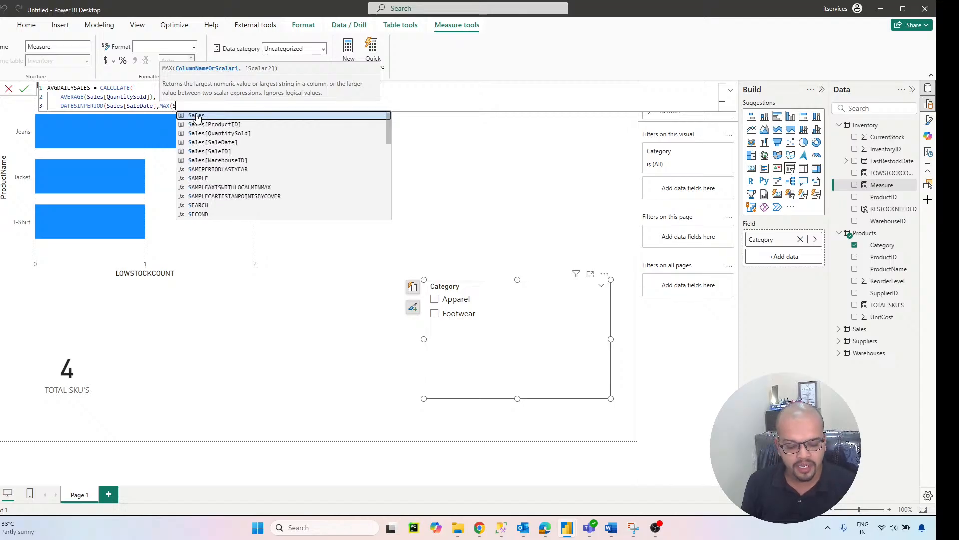
left_click(226, 144)
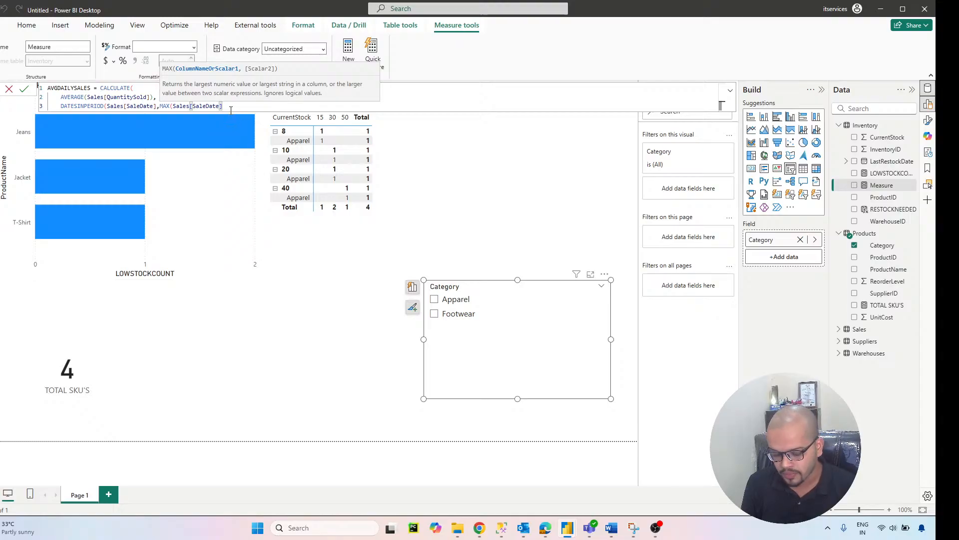
type("),")
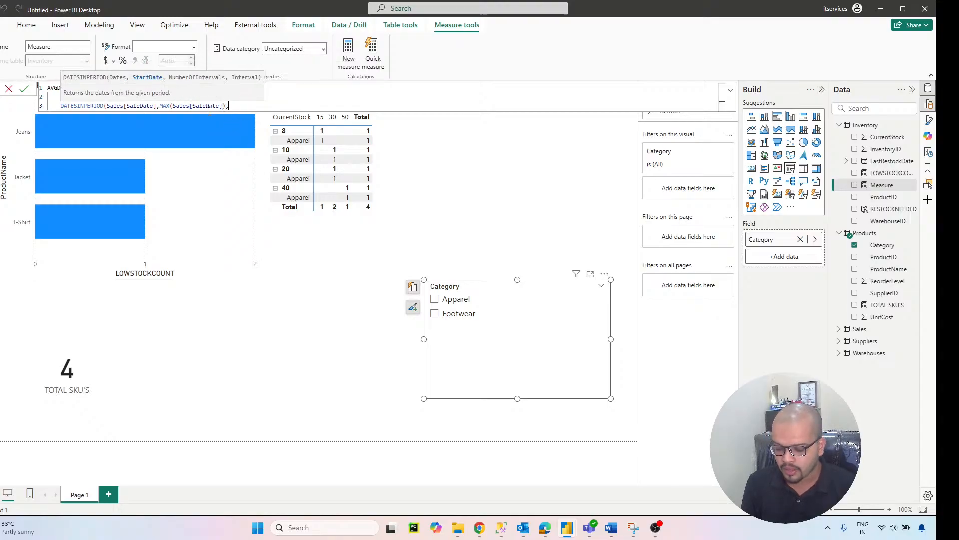
type("-30,")
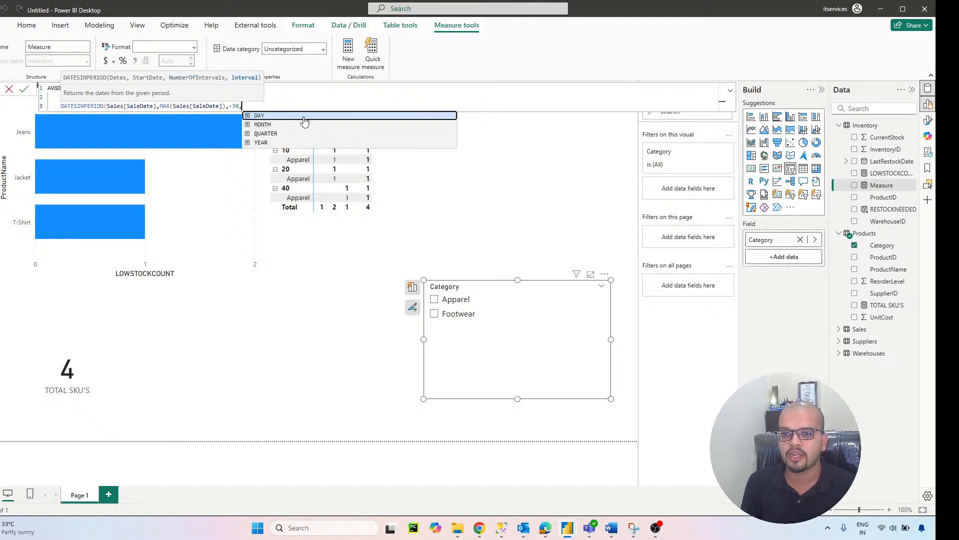
Step: Complete DATESINPERIOD with -30 intervals of DAY, close both functions on separate lines, and commit the AVGDAILYSALES measure
left_click(307, 116)
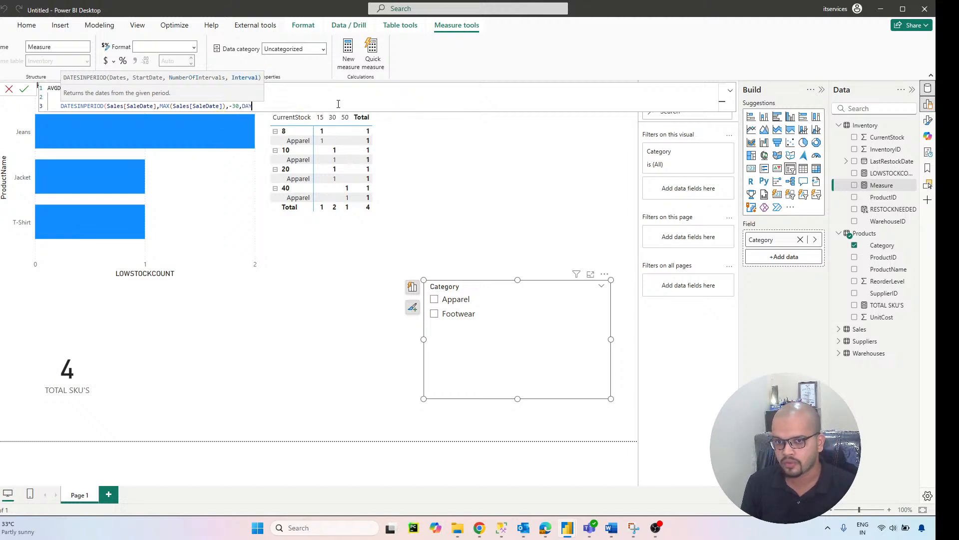
key("shift+Return")
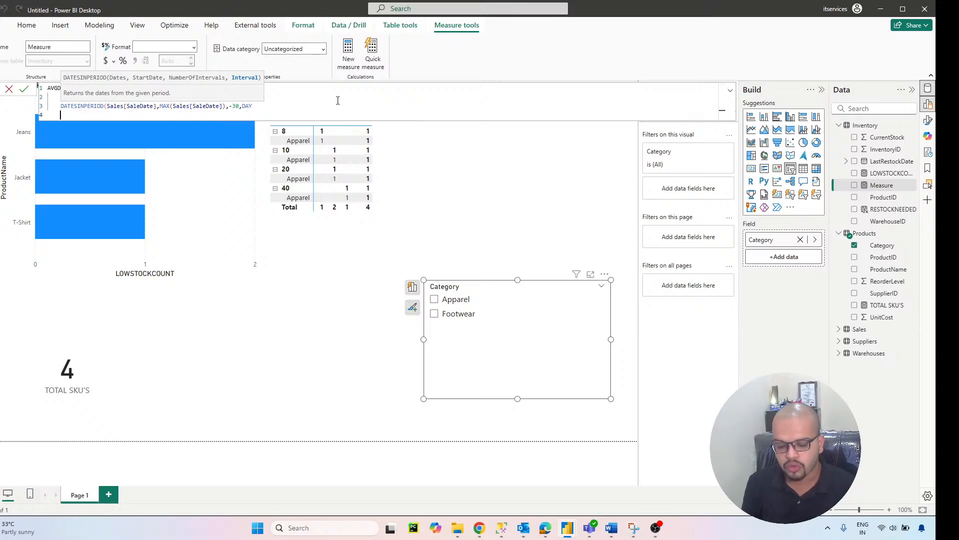
type(")")
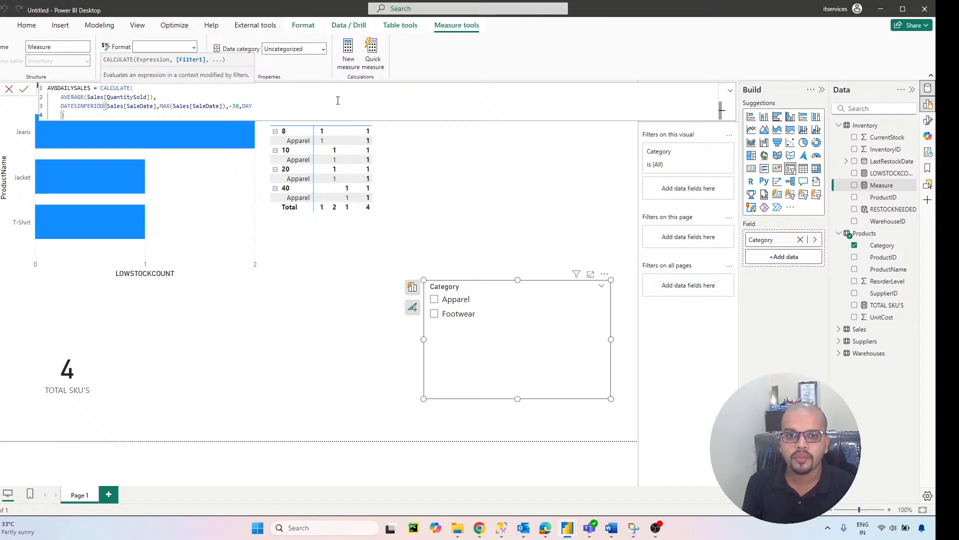
key("shift+Return")
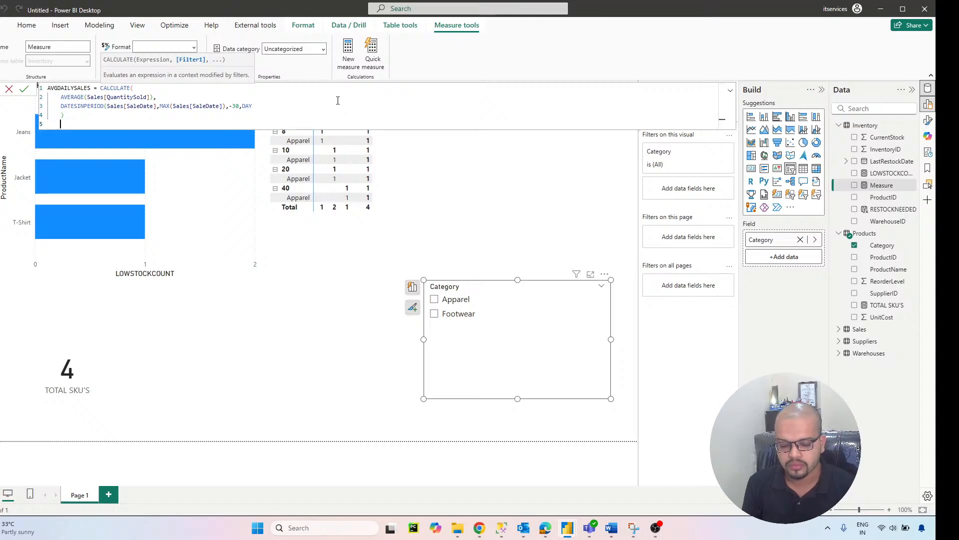
type(")")
key("Return")
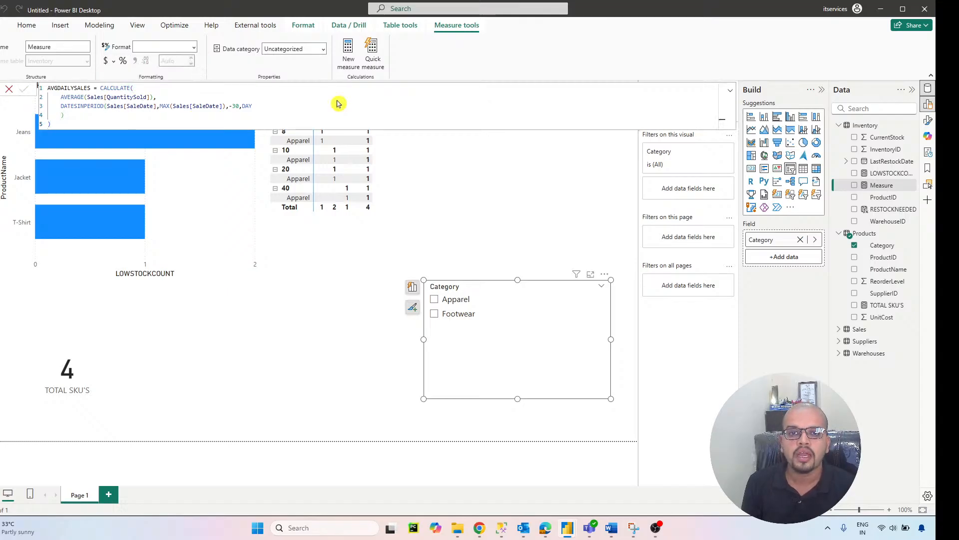
Step: Add a card visual to the report page showing the AVGDAILYSALES measure, and review the measure's formula
left_click(484, 223)
left_click(751, 168)
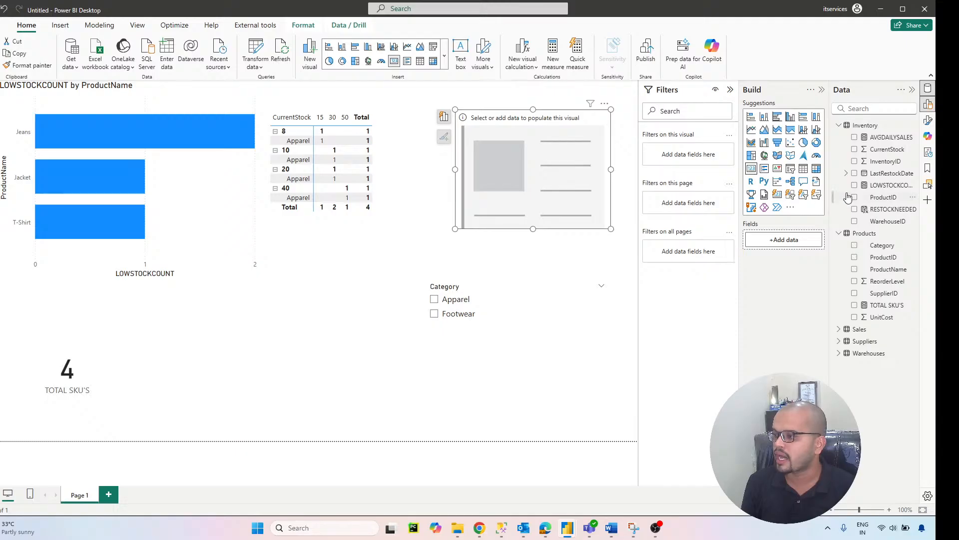
left_click_drag(887, 138, 794, 239)
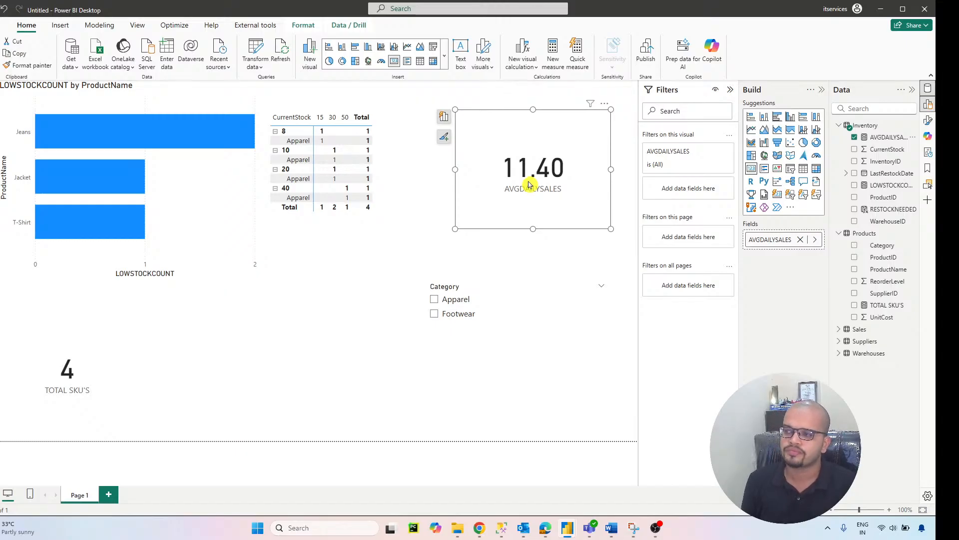
left_click(880, 138)
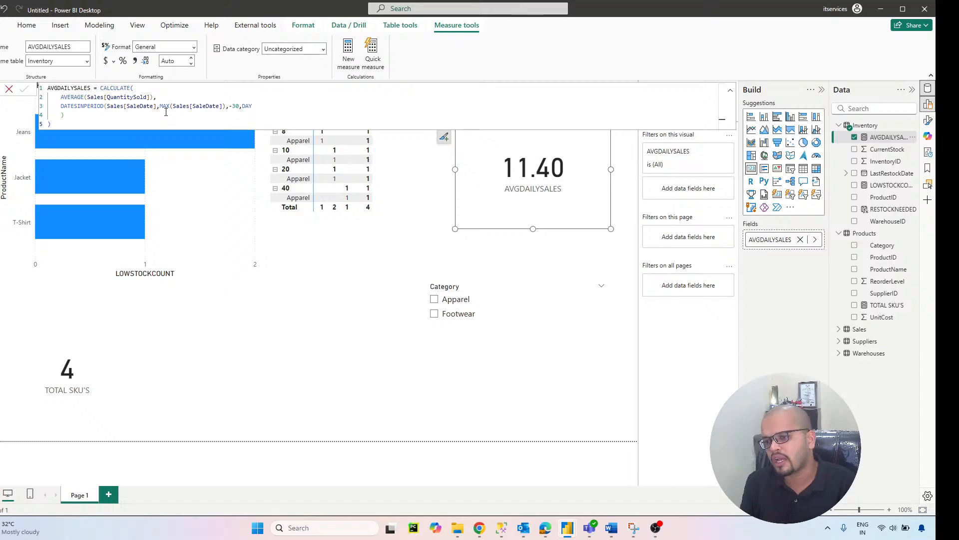
left_click(295, 336)
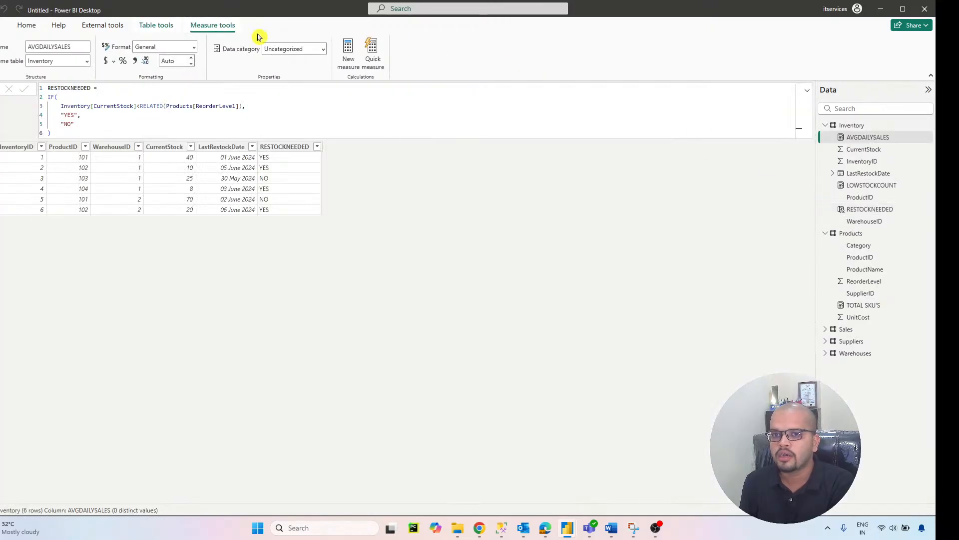
Step: Add a new calculated column to the Inventory table and start its formula with the name DAYSSTOCKOUT
left_click(160, 25)
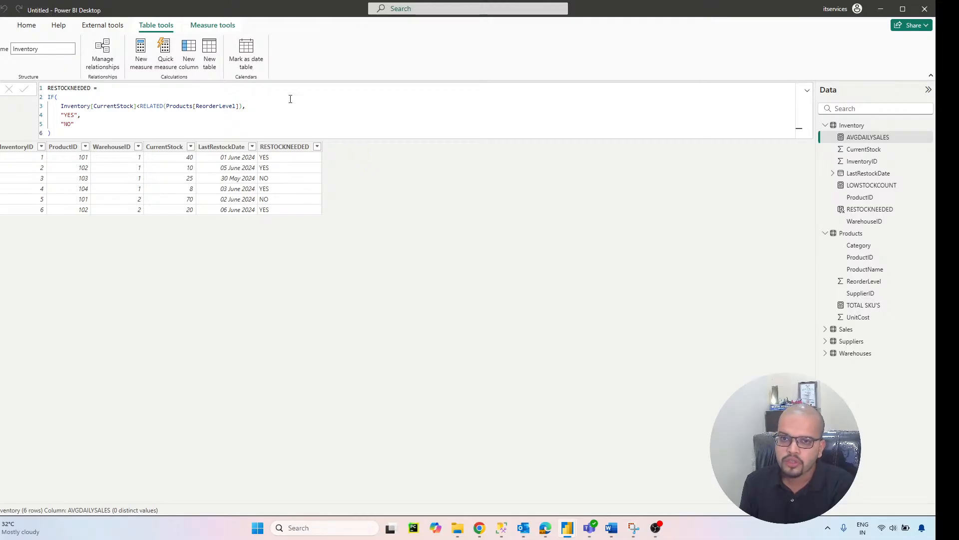
left_click(188, 60)
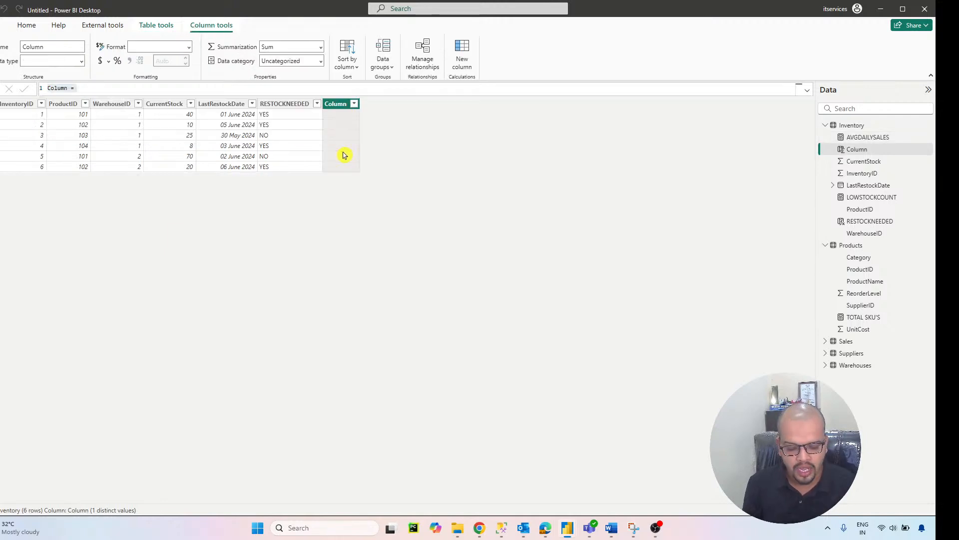
type("DAYS")
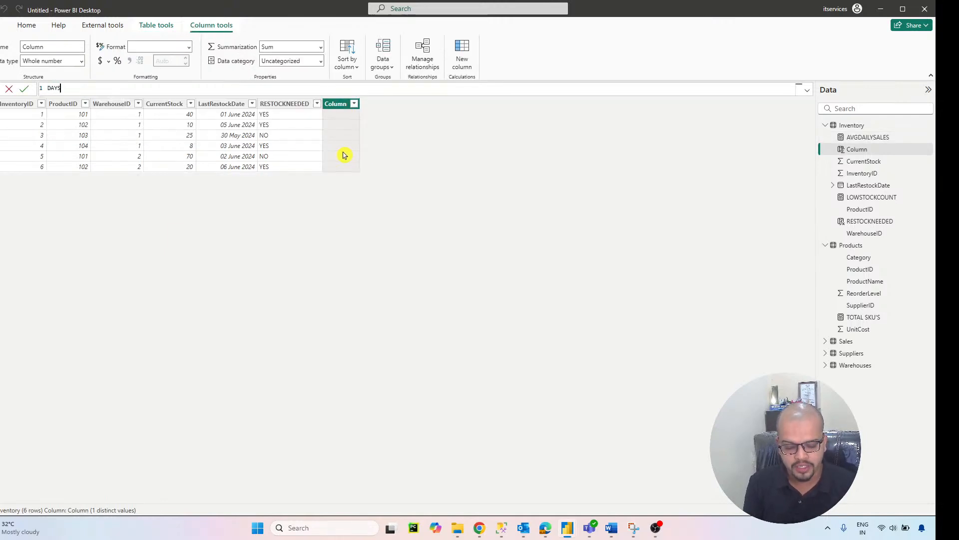
type("STOCKOUT")
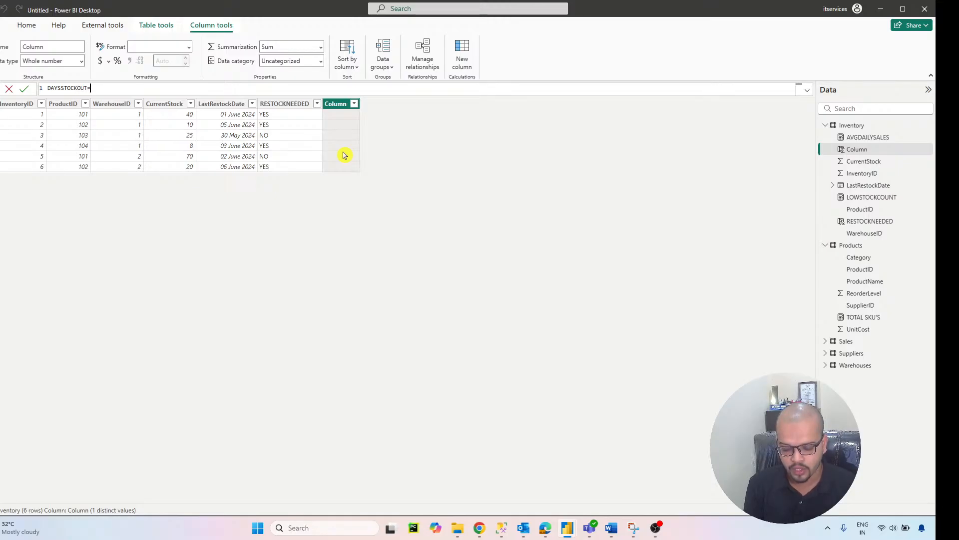
type("=")
key("shift+Return")
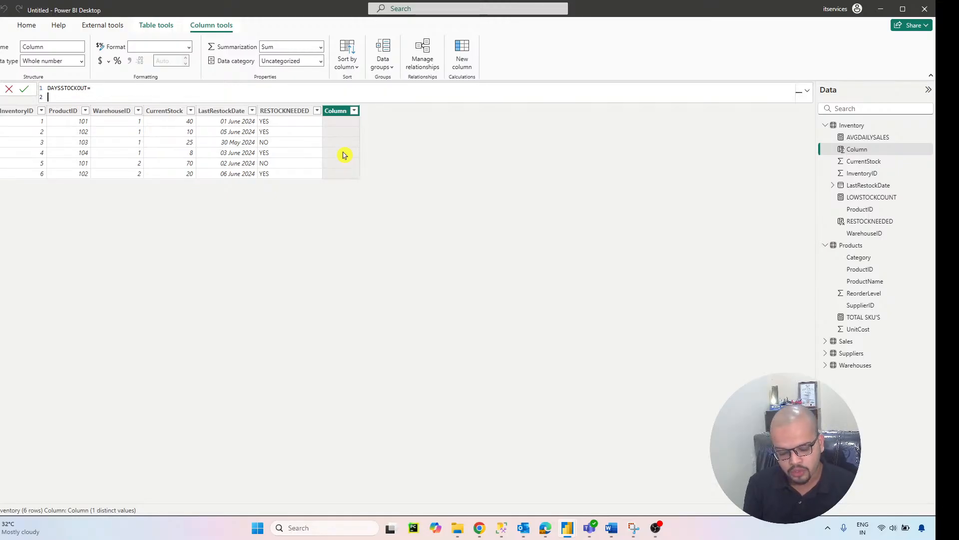
Step: Start a DIVIDE function in the DAYSSTOCKOUT formula with Inventory[CurrentStock] as the numerator on its own line
type("DIVIDE")
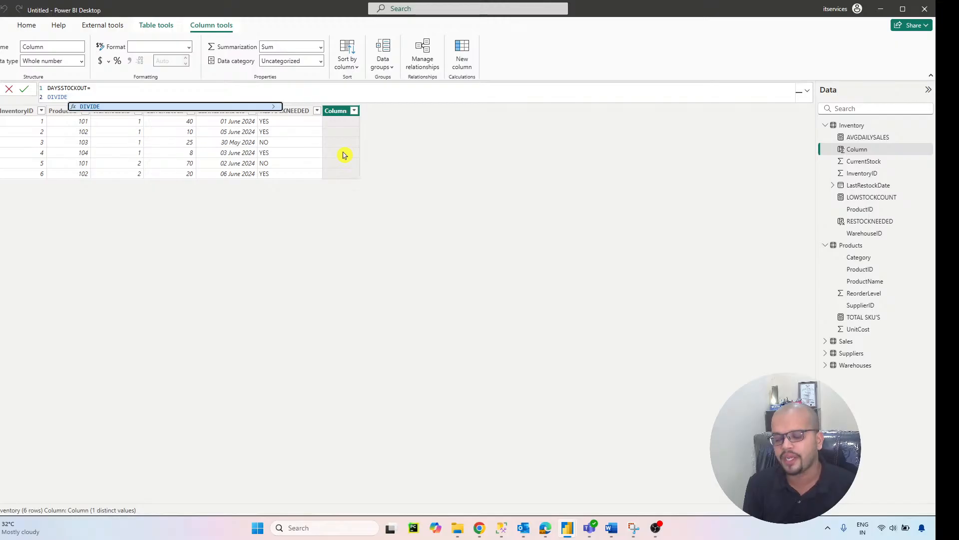
type("(")
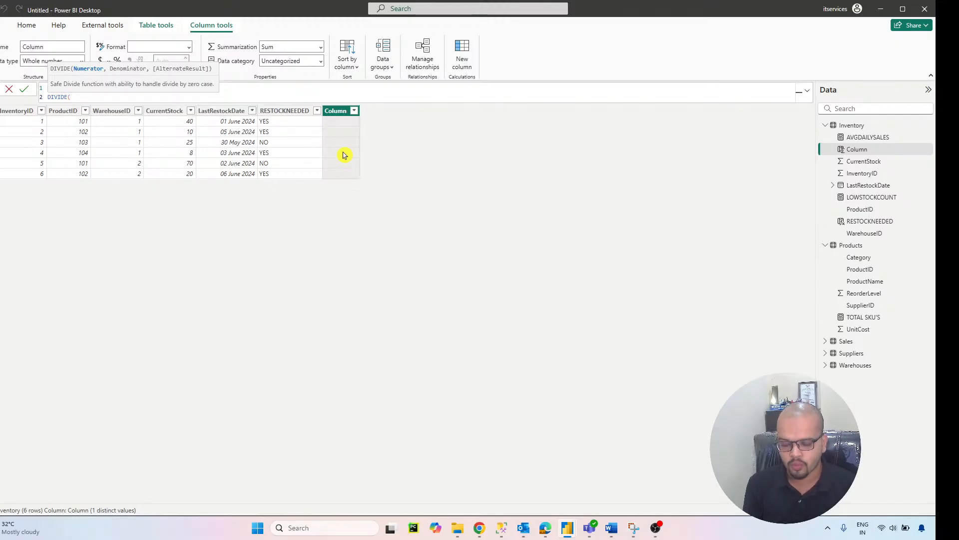
key("shift+Return")
type("INVE")
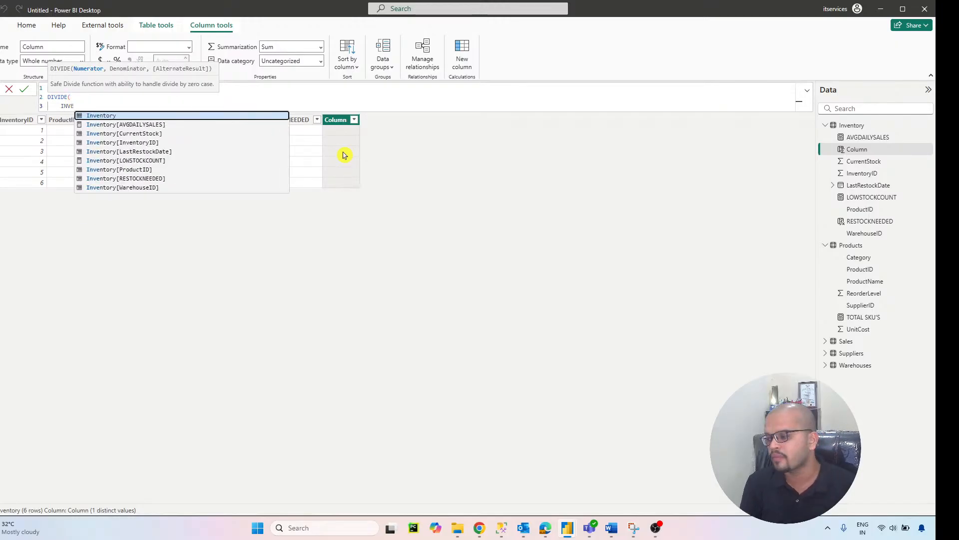
left_click(171, 134)
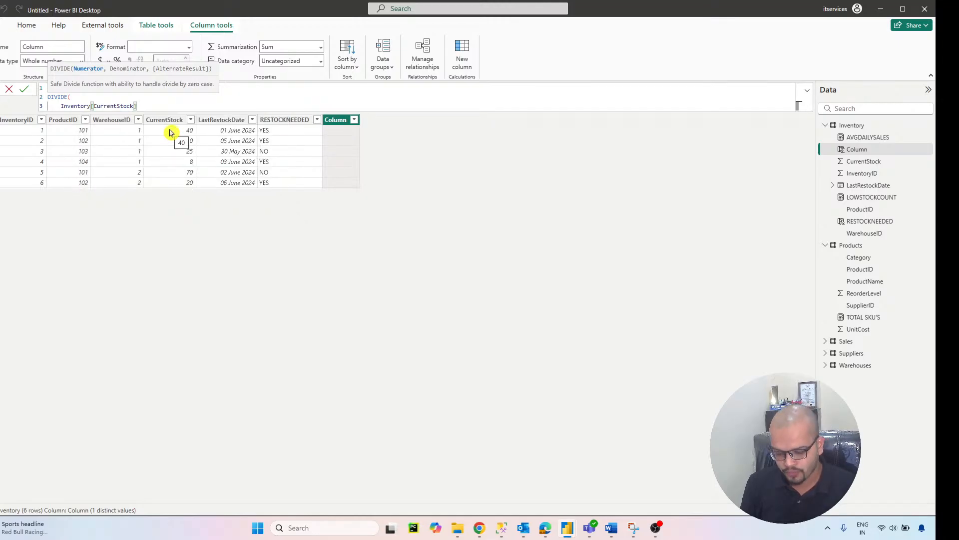
Step: Set the DIVIDE denominator to [AVGDAILYSALES], close the function, and commit the DAYSSTOCKOUT column
type(",")
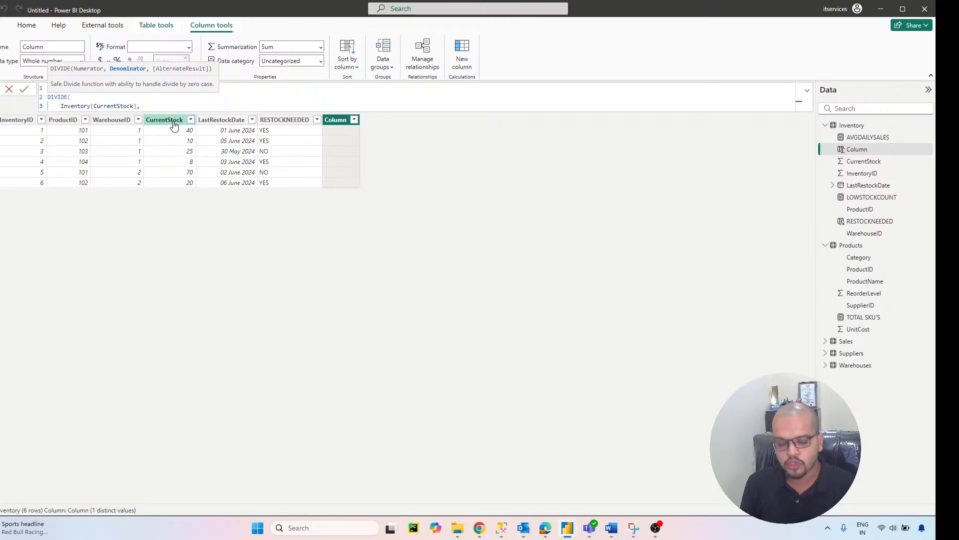
type("A")
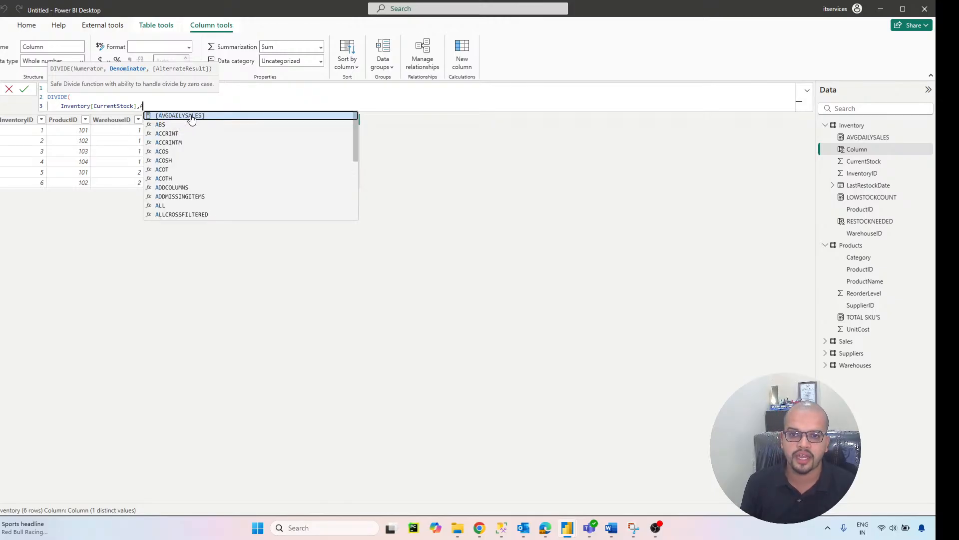
left_click(191, 116)
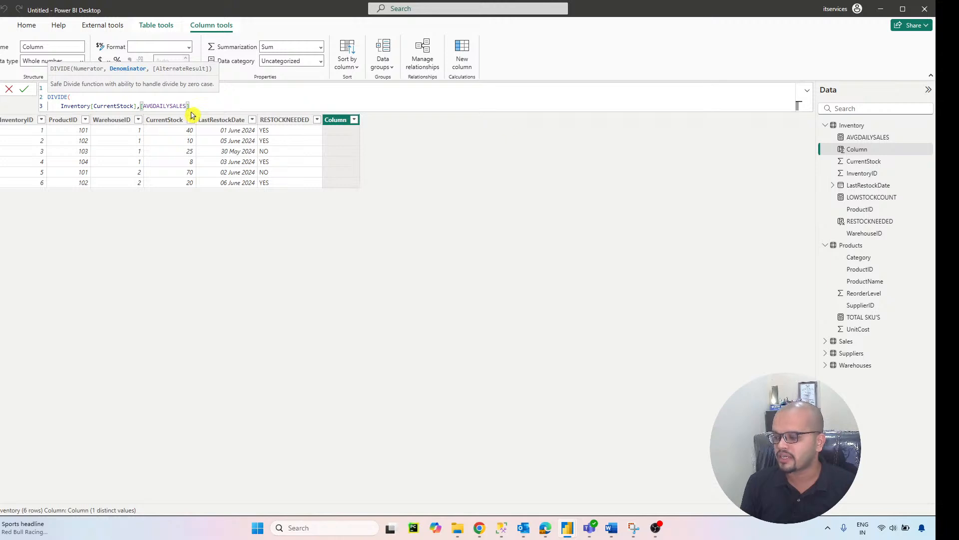
type(")")
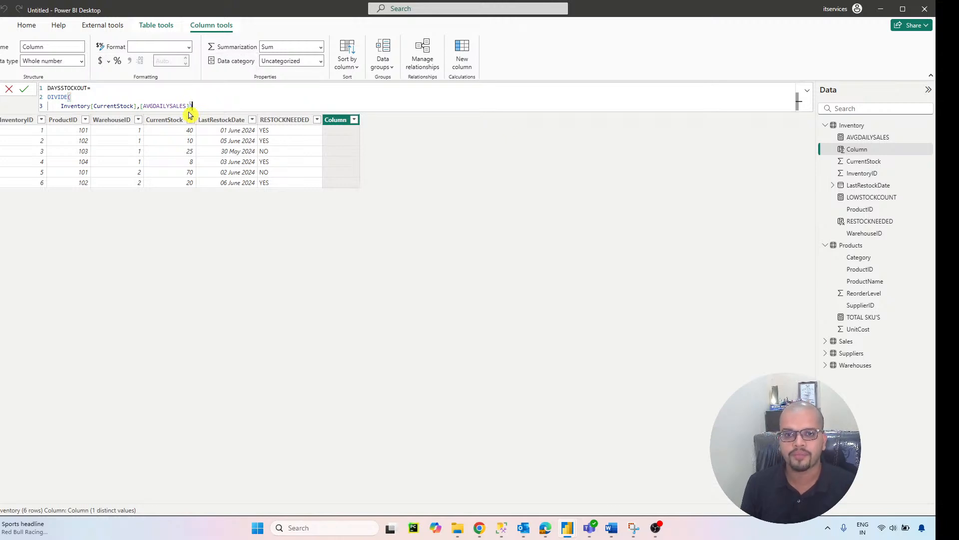
key("Return")
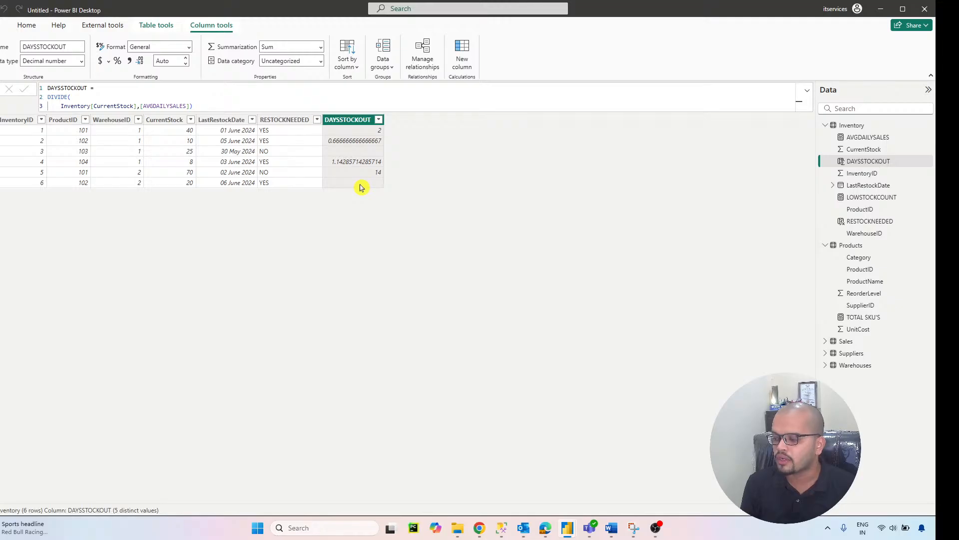
Step: On the report page, move the CurrentStock matrix and the LOWSTOCKCOUNT by ProductName bar chart down to the lower part of the canvas
left_click(6, 100)
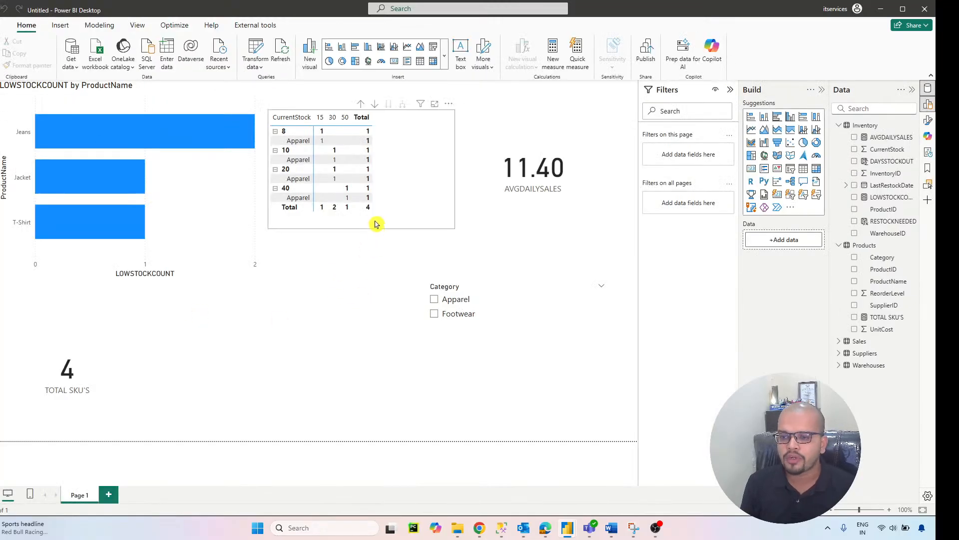
left_click_drag(375, 227, 448, 440)
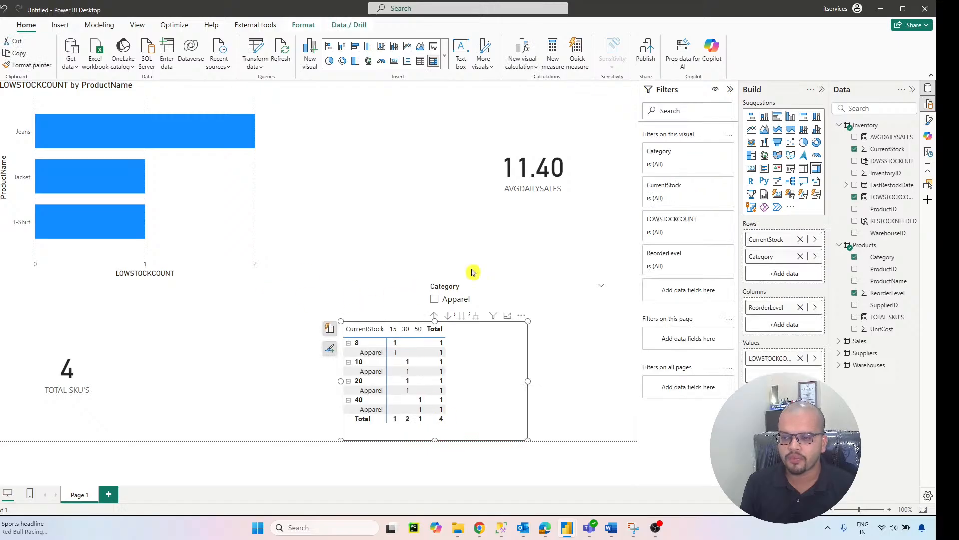
left_click(129, 331)
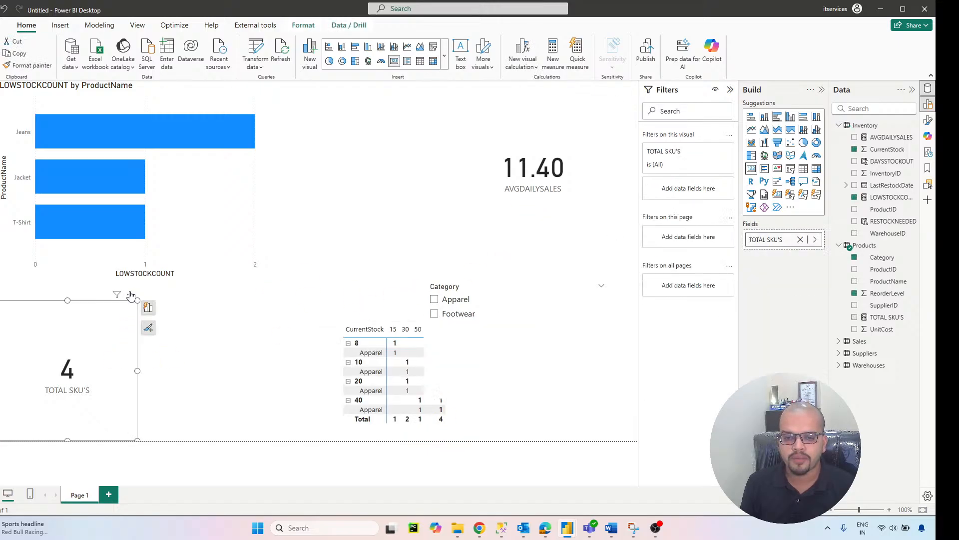
left_click(242, 278)
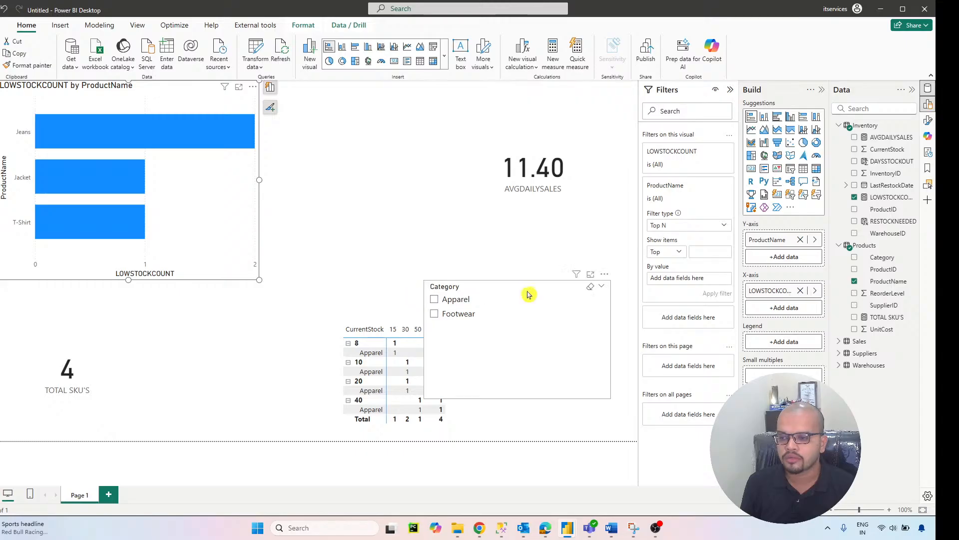
left_click_drag(260, 245, 421, 405)
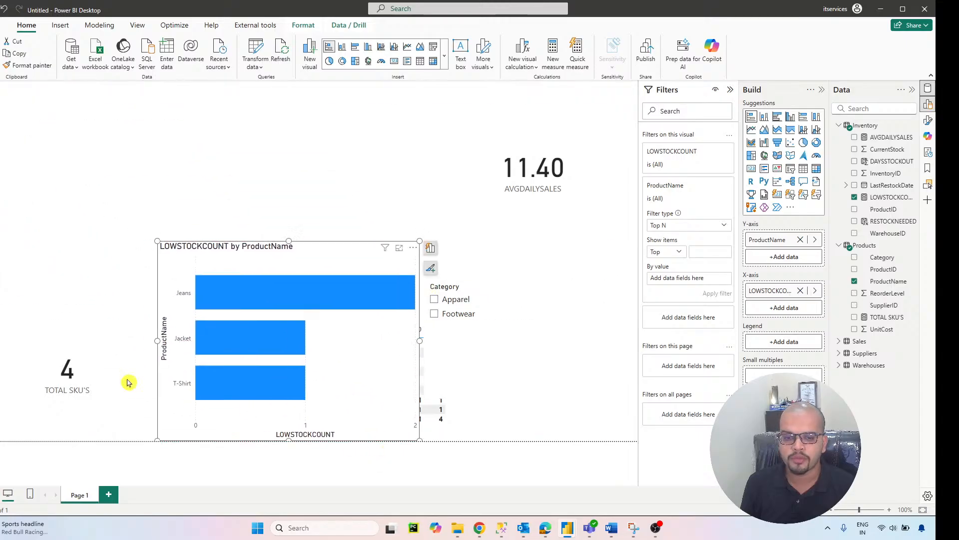
Step: Move the TOTAL SKU'S card to the top-left corner of the report page, reduce its size, and deselect it
left_click_drag(99, 386, 98, 161)
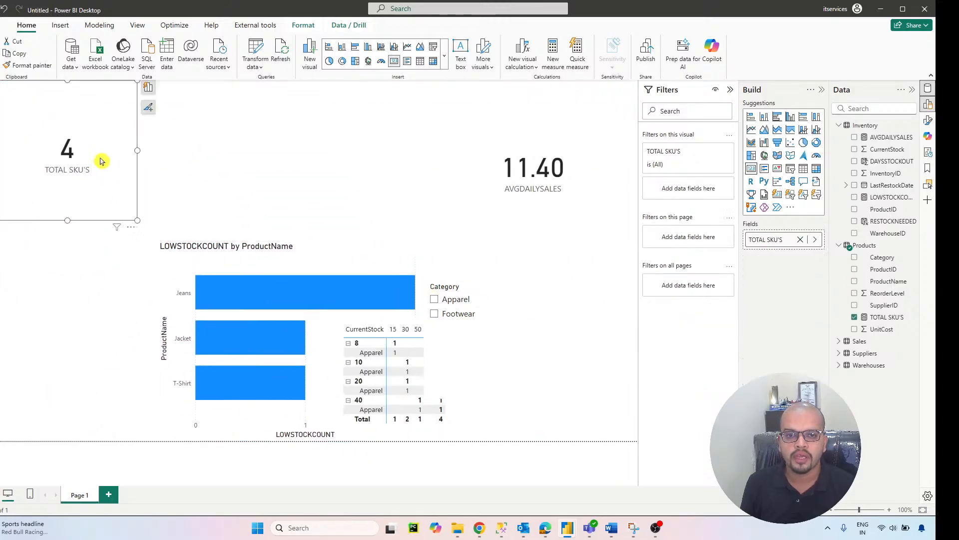
left_click_drag(136, 219, 119, 144)
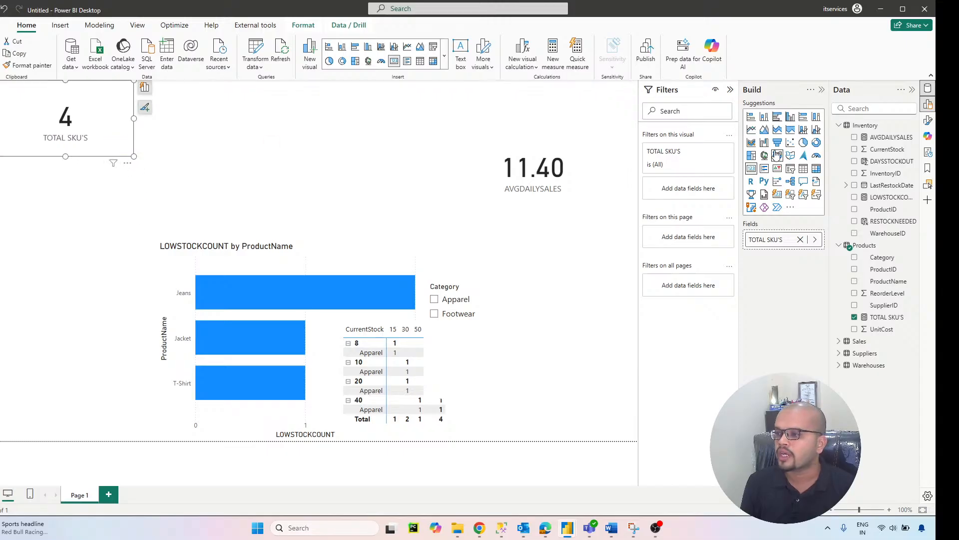
left_click(615, 156)
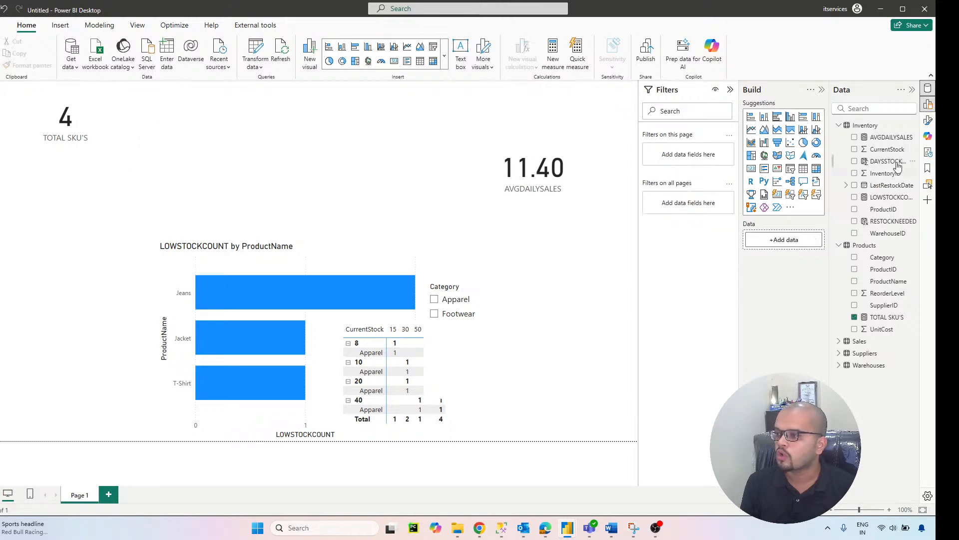
Step: Set the report page's wallpaper to the custom grey-blue color #749AA6
left_click(928, 120)
left_click(660, 192)
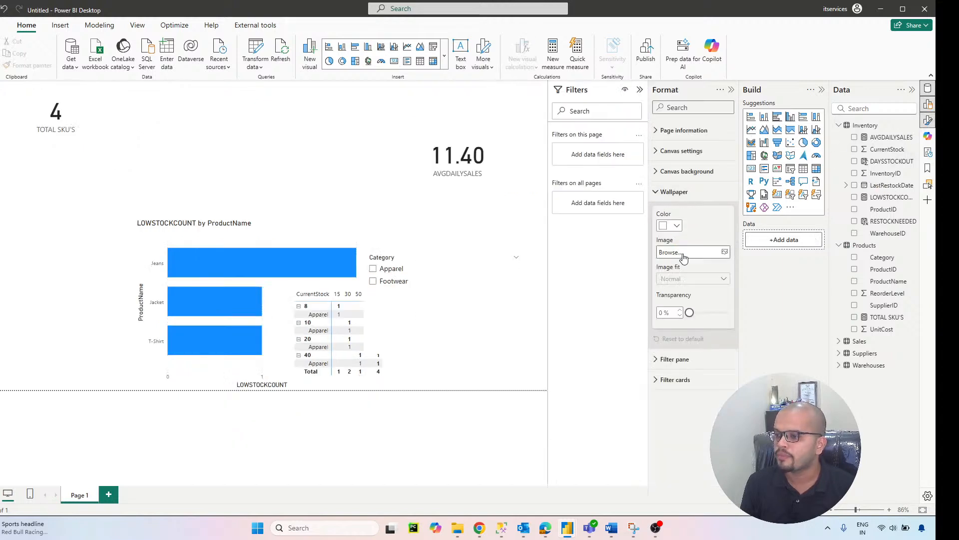
left_click(675, 227)
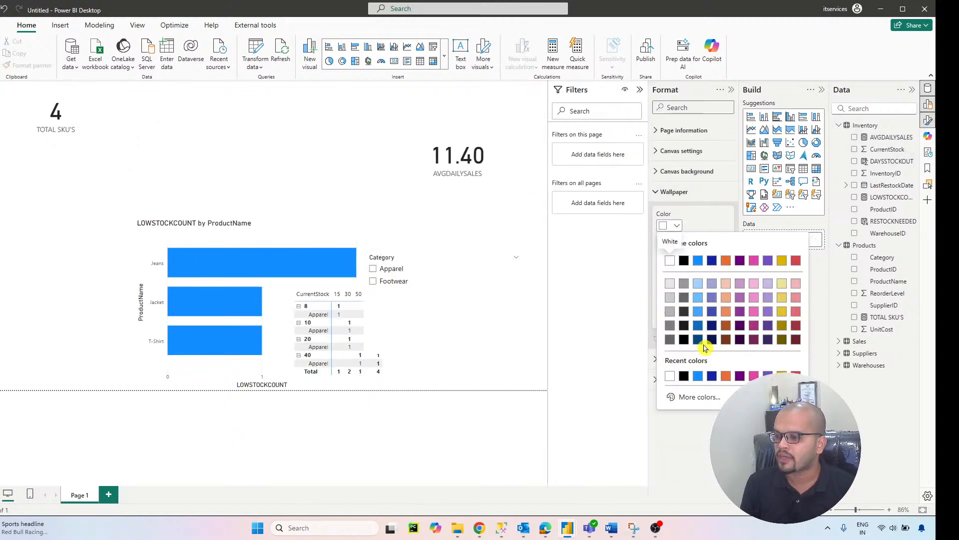
left_click(702, 398)
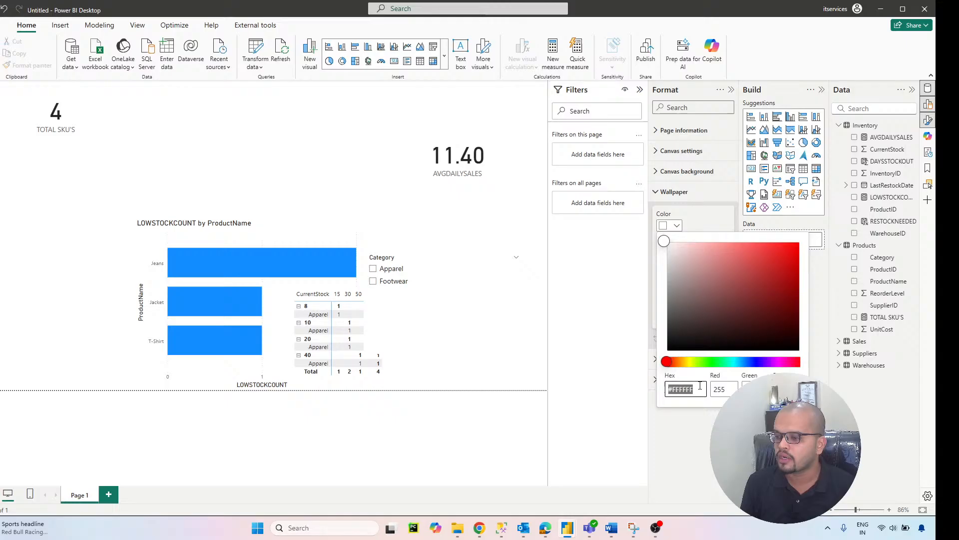
left_click(739, 362)
left_click(703, 278)
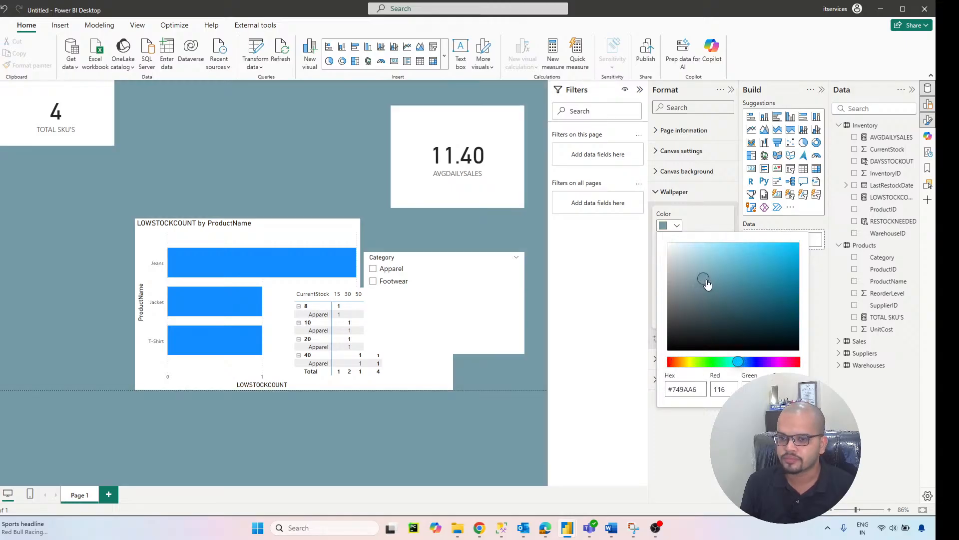
left_click(295, 165)
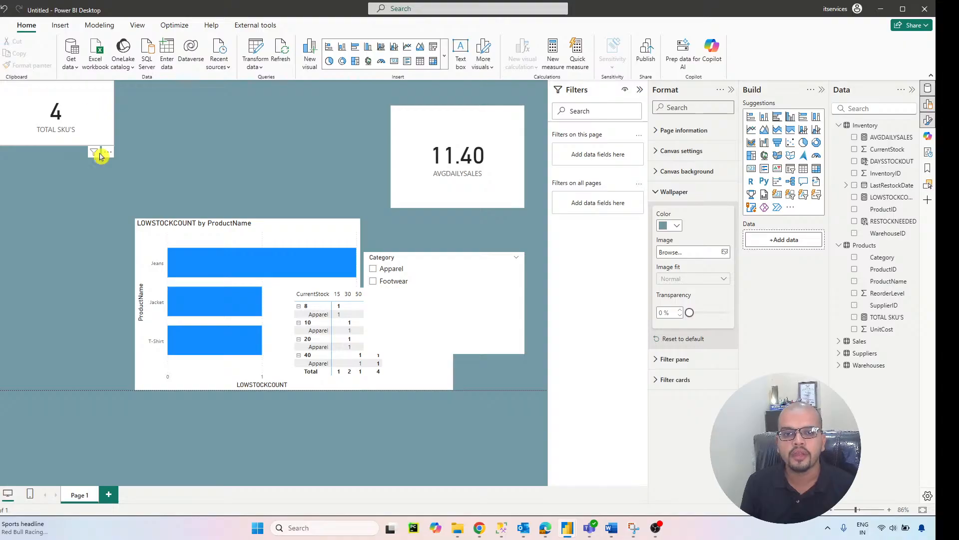
Step: Hide the category label of the TOTAL SKU'S card and give the card the title TOTAL SKU
left_click(97, 142)
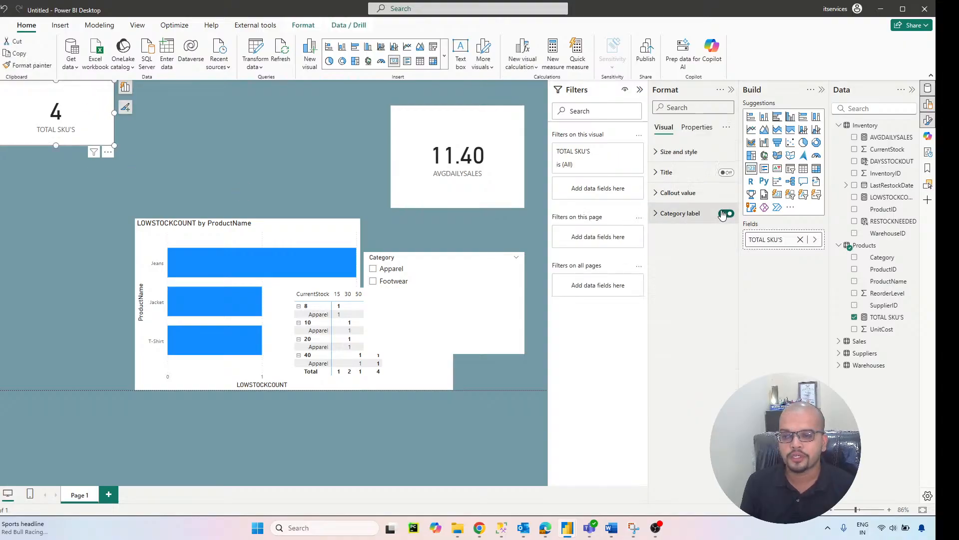
left_click(725, 172)
left_click(670, 172)
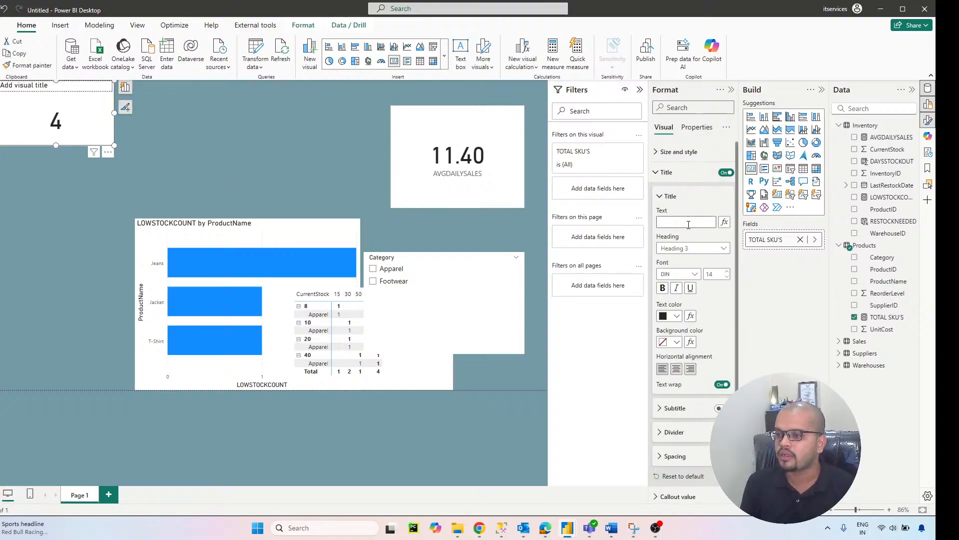
left_click(686, 222)
type("TOTAL SKU")
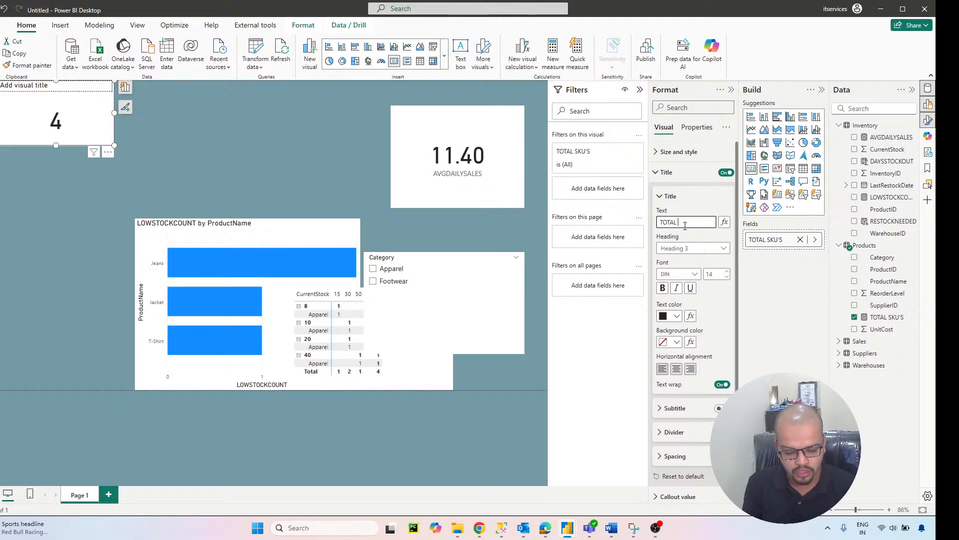
left_click(656, 173)
Step: Give the TOTAL SKU card a visual border with 15 px rounded corners and a 3 px width
left_click(657, 154)
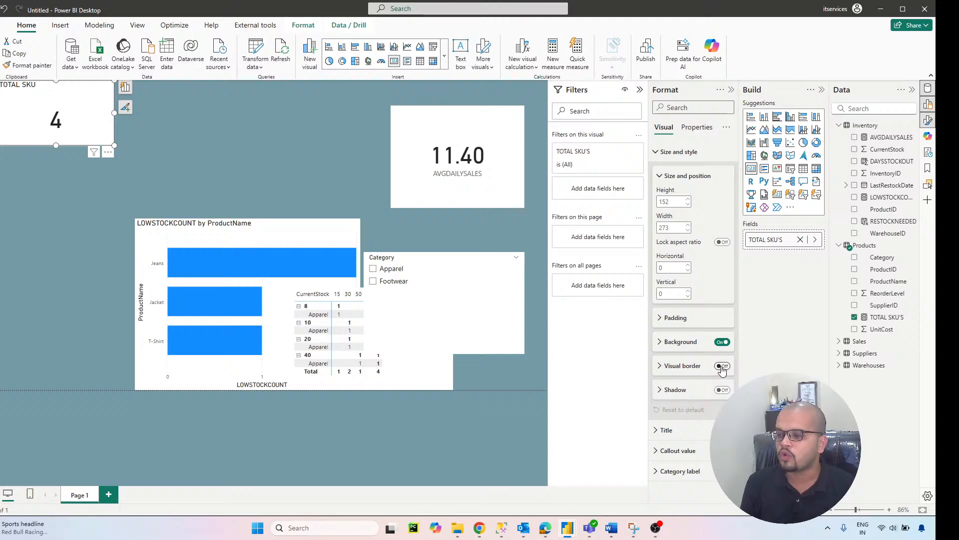
left_click(696, 366)
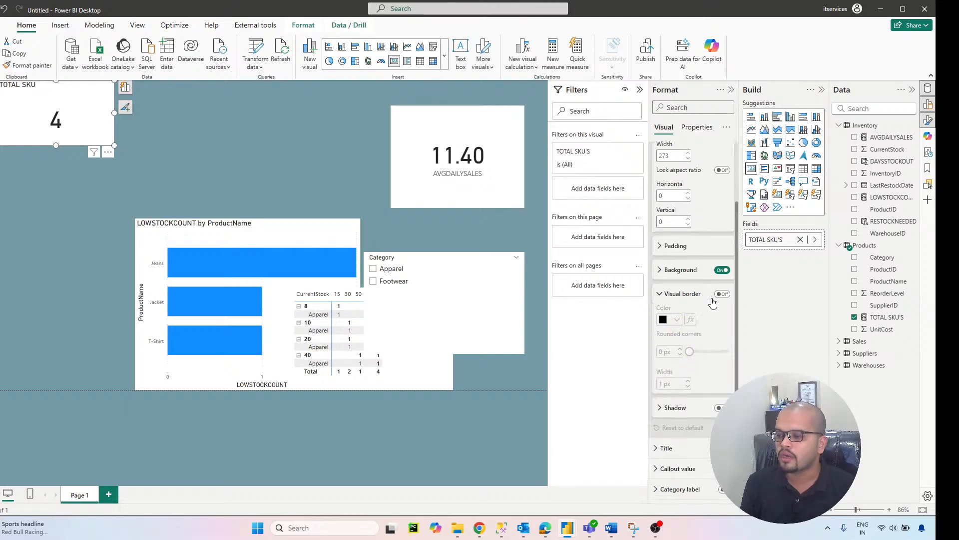
left_click(721, 294)
left_click_drag(690, 351, 710, 351)
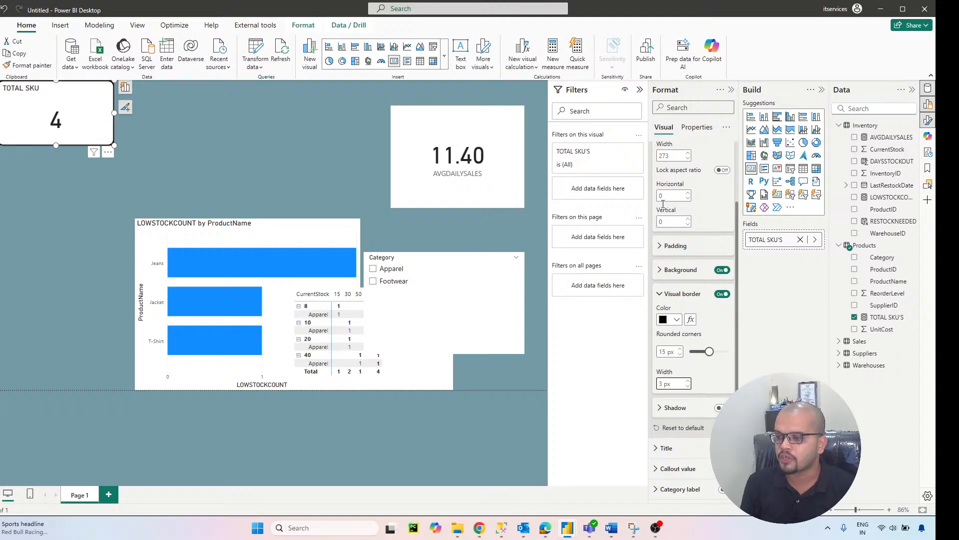
scroll(663, 201, "up", 3)
left_click(656, 154)
Step: Format the TOTAL SKU card's title in Segoe UI Bold with white text, a black background and centered alignment
left_click(660, 172)
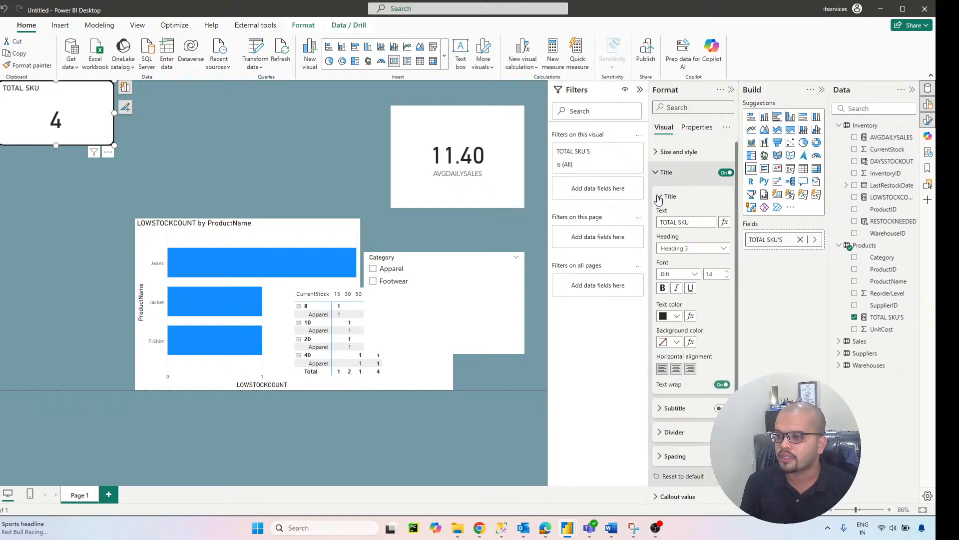
left_click(678, 274)
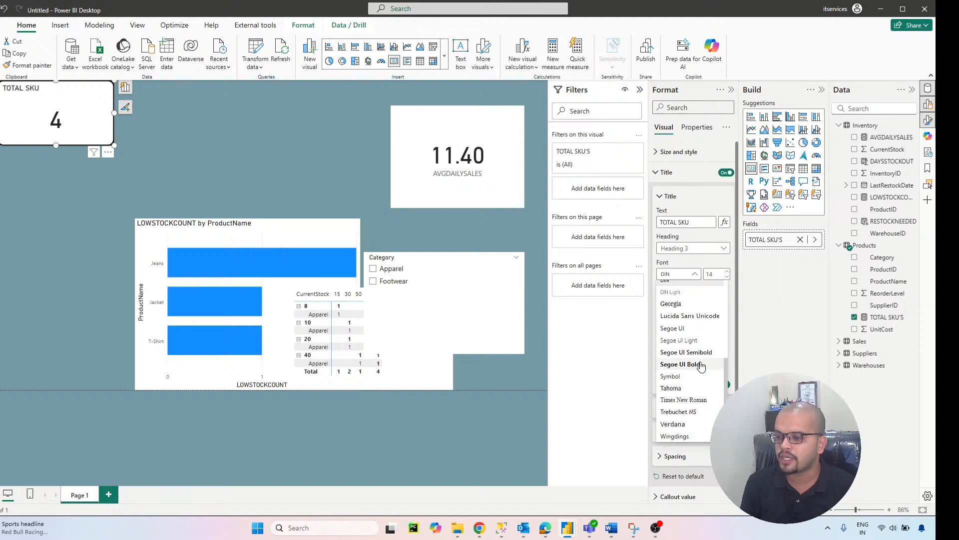
left_click(699, 369)
left_click(678, 317)
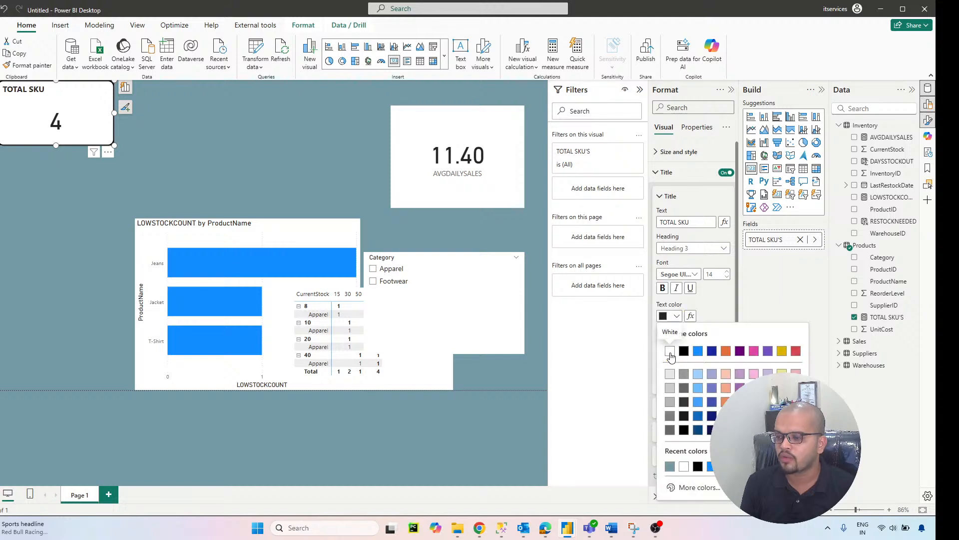
left_click(670, 351)
left_click(675, 343)
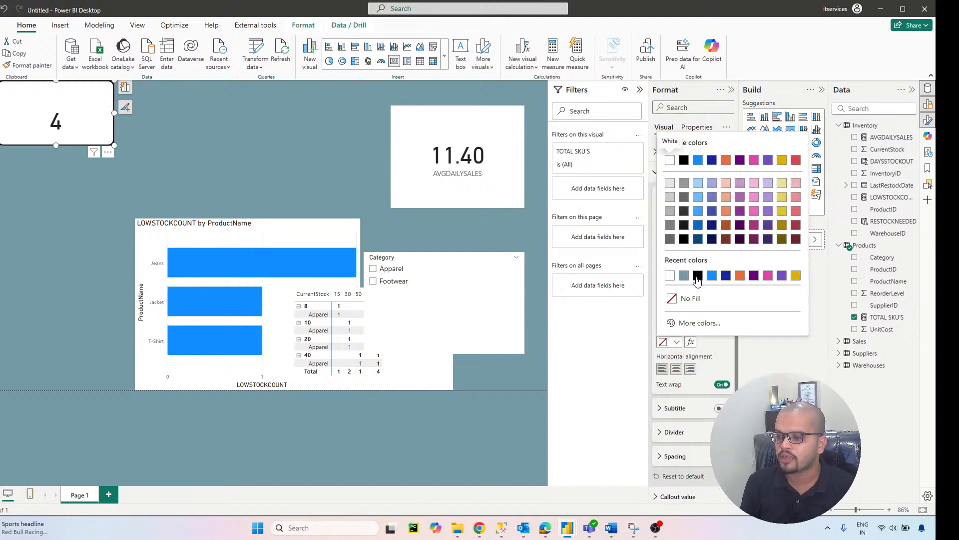
left_click(698, 276)
left_click(676, 369)
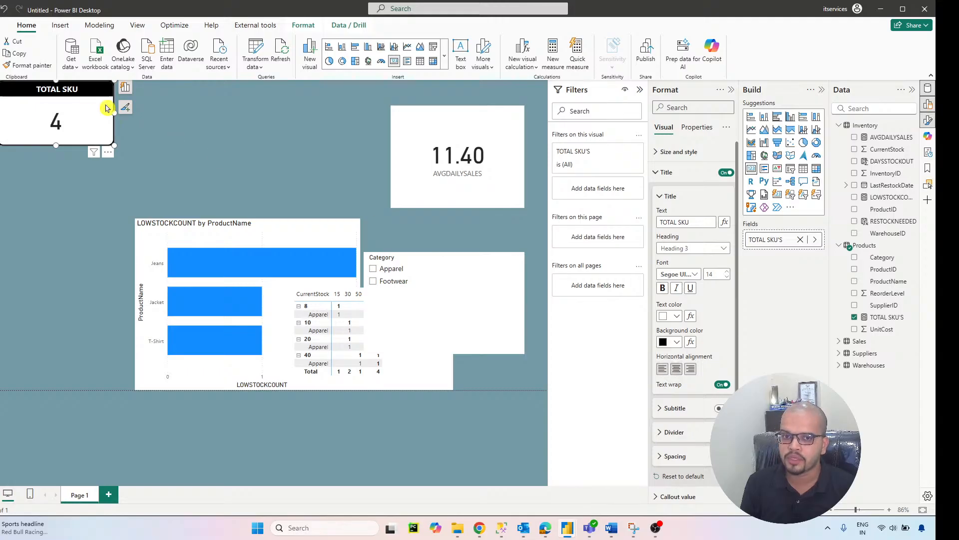
left_click(146, 129)
Step: Copy the TOTAL SKU card's formatting to the AVGDAILYSALES card, and place that card beside TOTAL SKU at a similar height
left_click(83, 120)
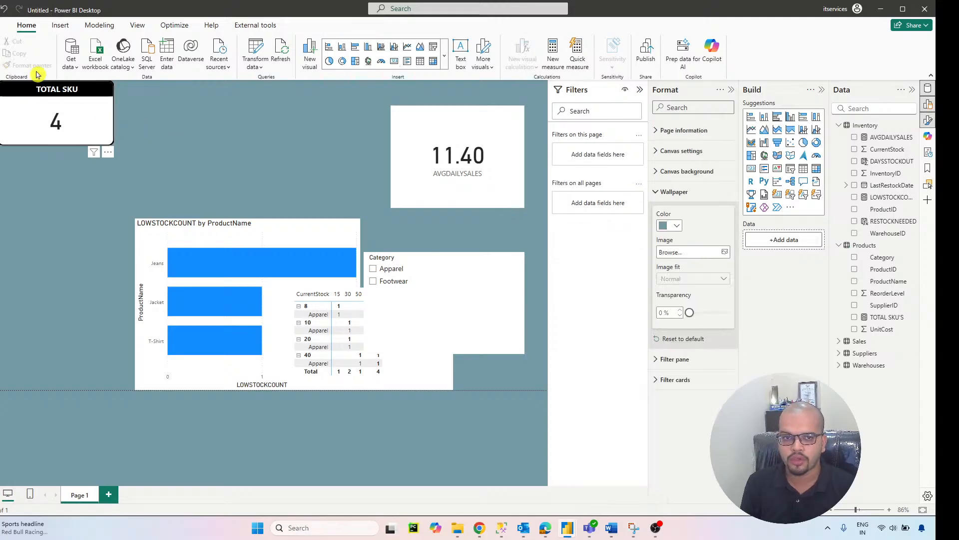
left_click(28, 65)
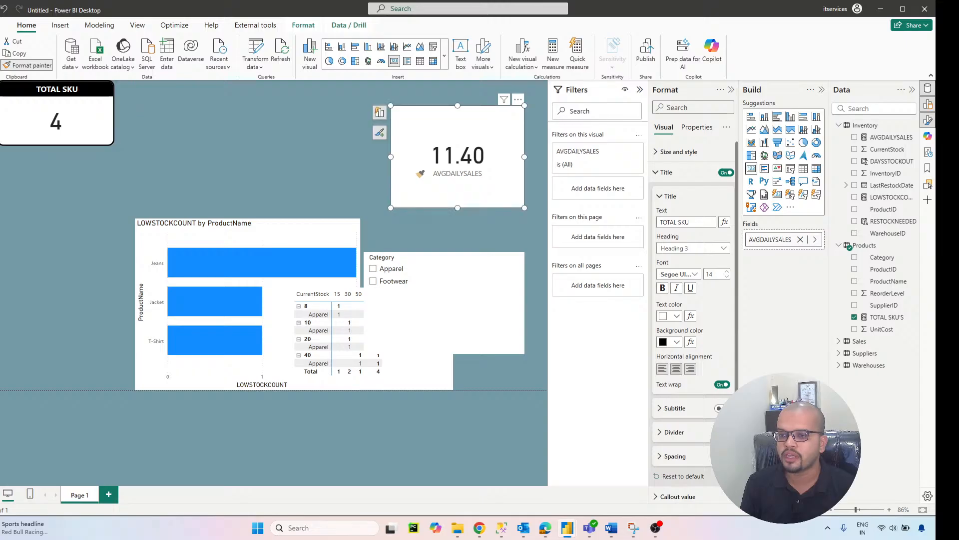
left_click(452, 201)
left_click_drag(452, 202, 194, 156)
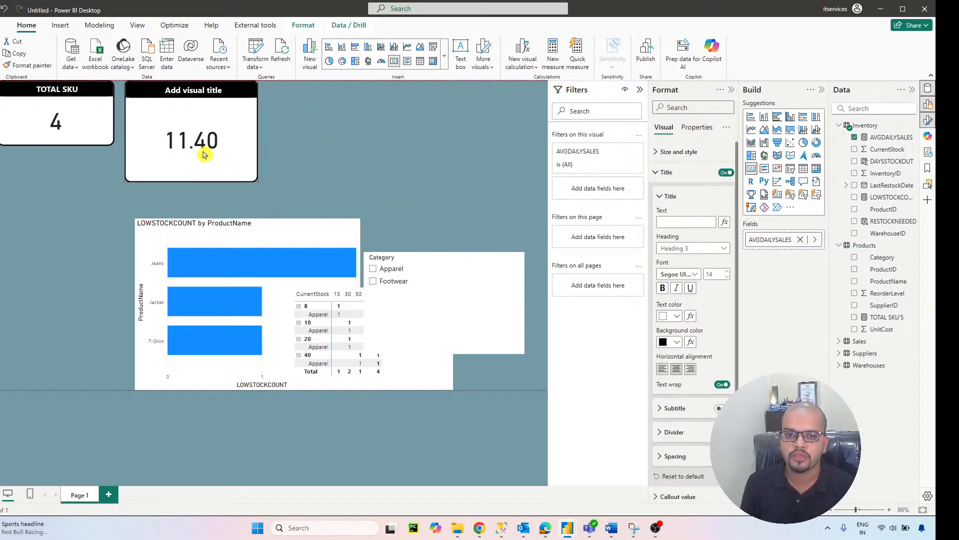
left_click_drag(258, 182, 255, 149)
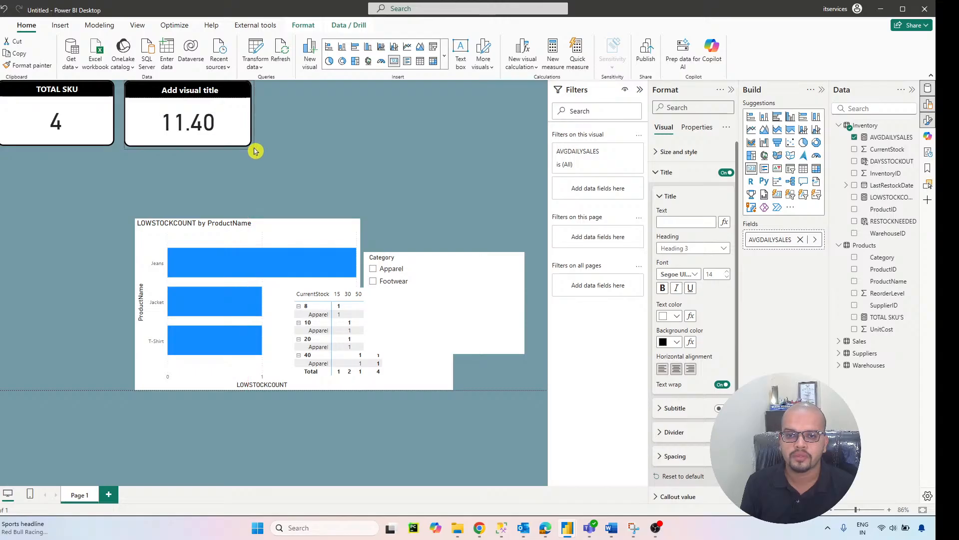
Step: Give the average daily sales card the title AVG DAILY SALES and deselect it
left_click(671, 220)
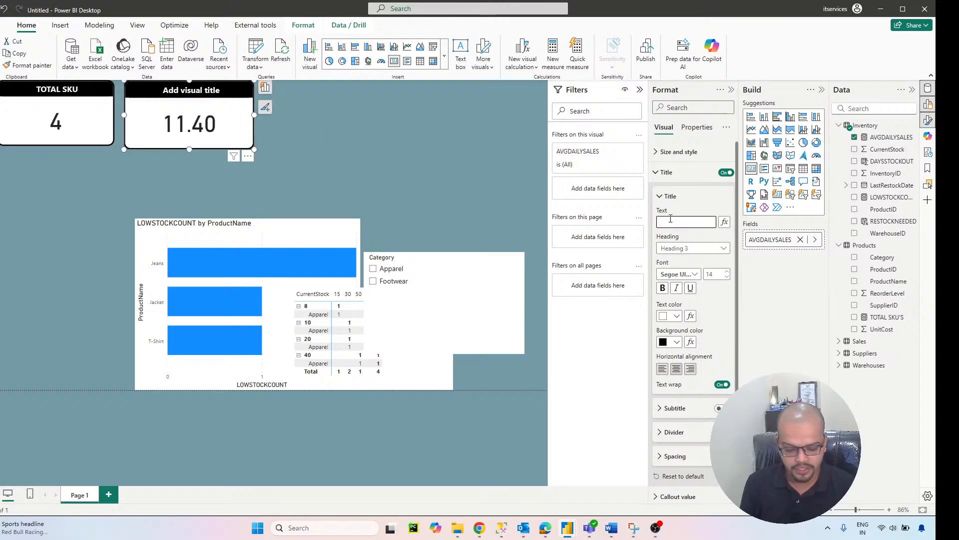
type("AVG DAILY SALES")
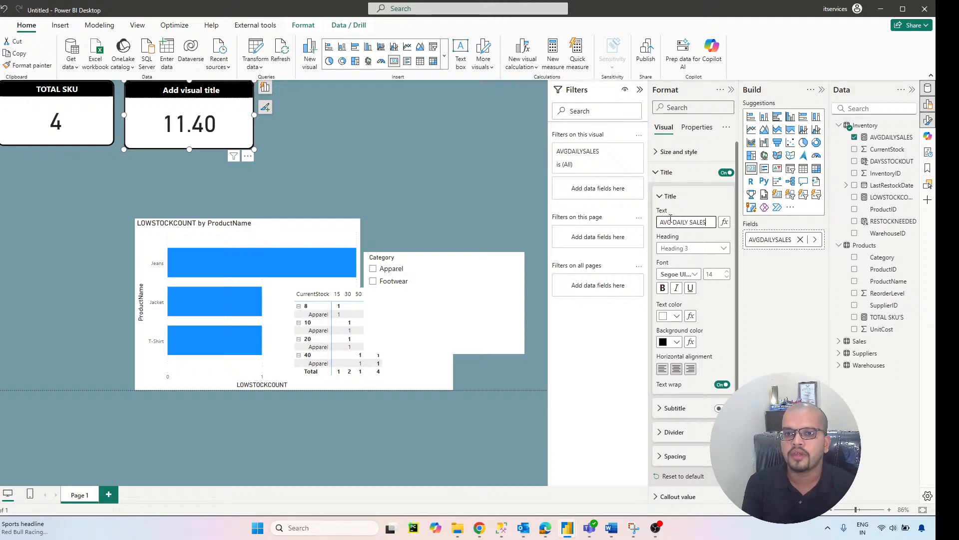
key("Return")
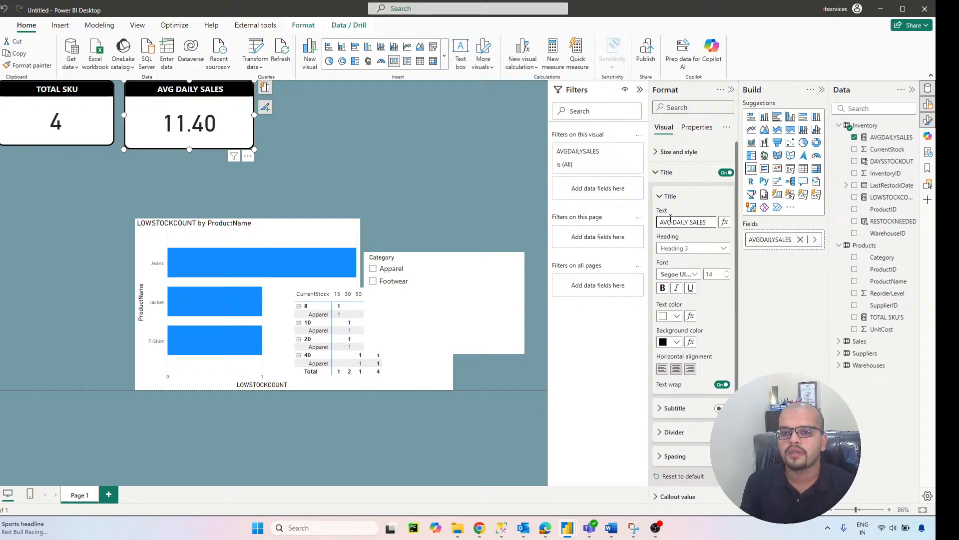
left_click(388, 162)
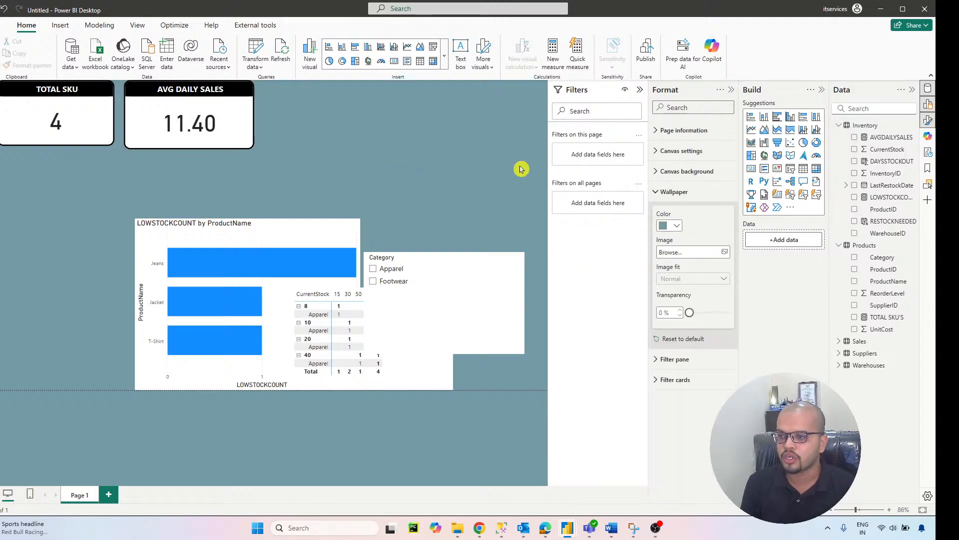
Step: Add a new card to the right of AVG DAILY SALES showing the CurrentStock field
left_click(752, 169)
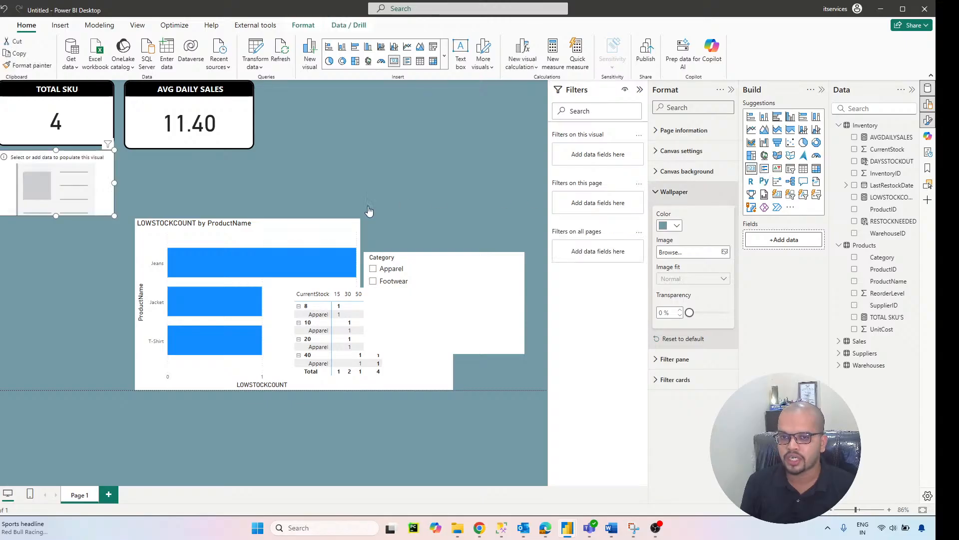
left_click_drag(27, 184, 293, 114)
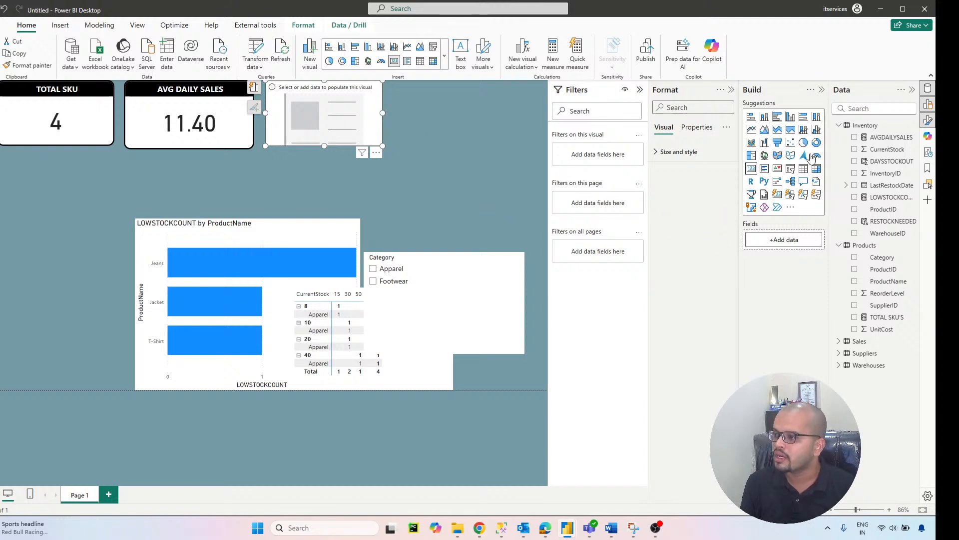
left_click_drag(894, 149, 794, 240)
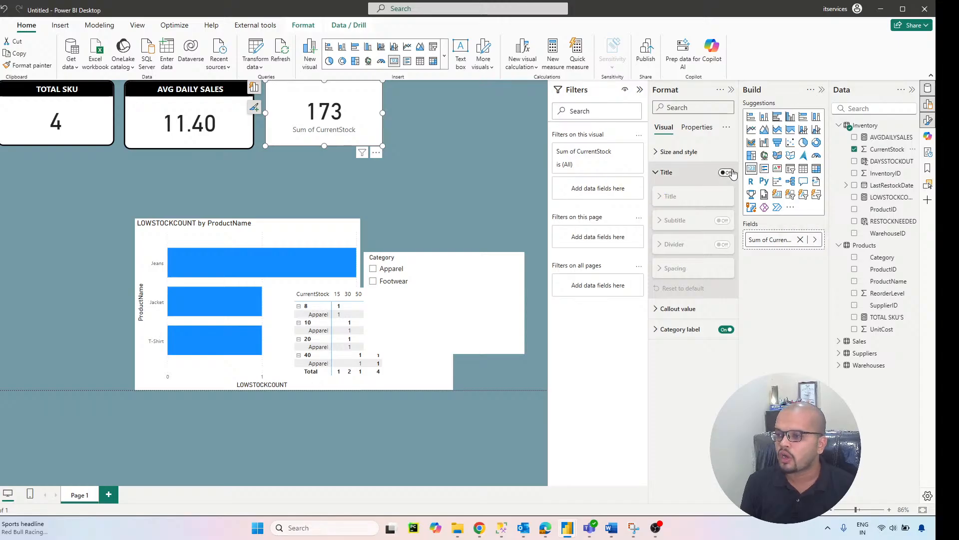
Step: Copy the AVG DAILY SALES card's formatting to the new stock card and title it CURRENT STOCK
left_click(26, 66)
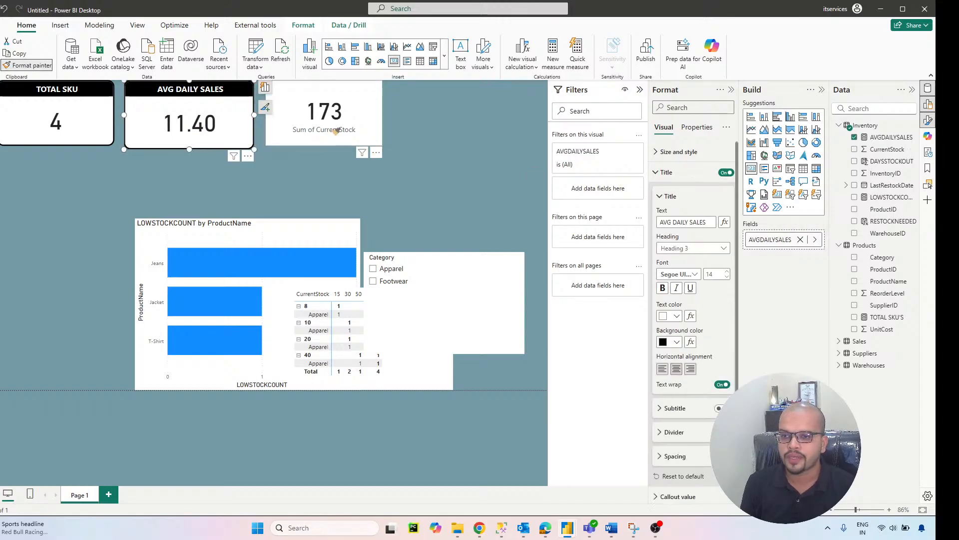
left_click(336, 128)
left_click(691, 219)
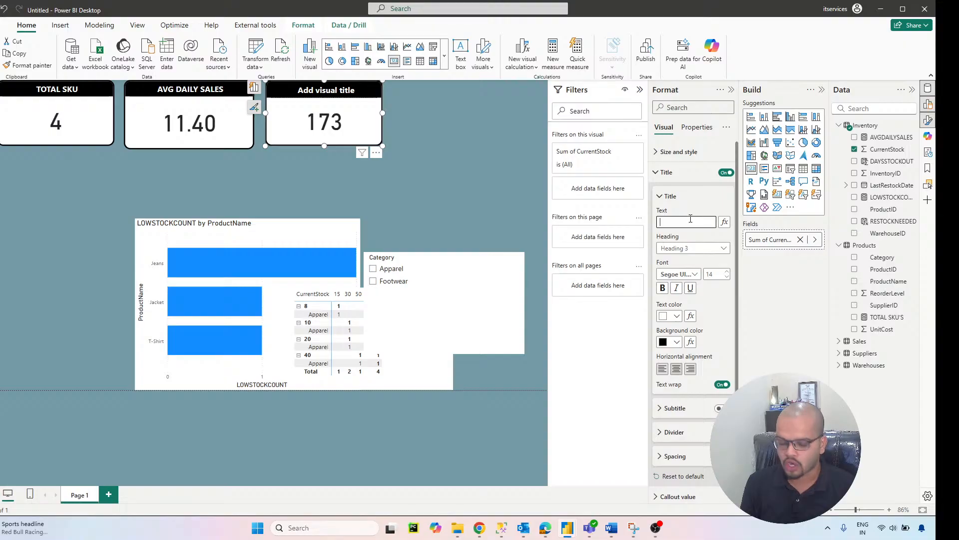
type("CURRENT STOCK")
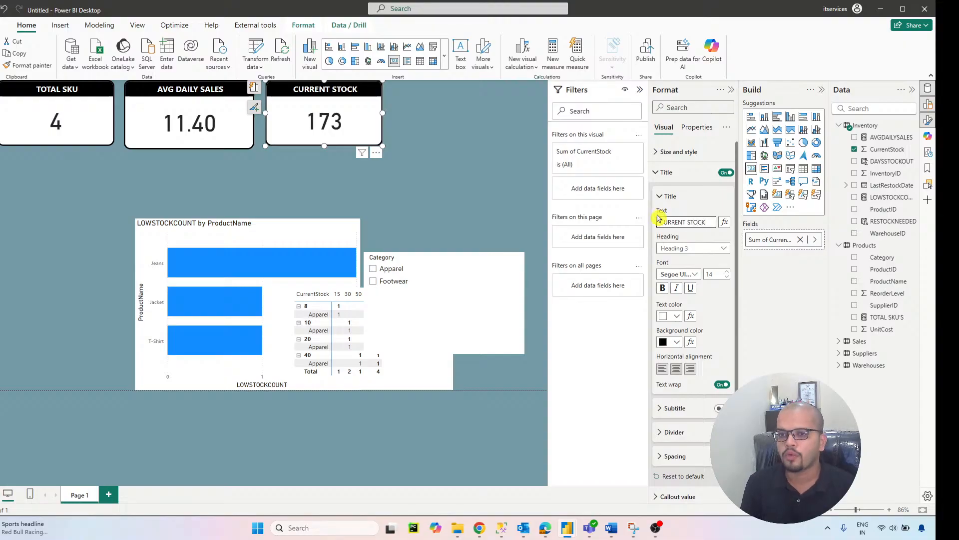
left_click(439, 174)
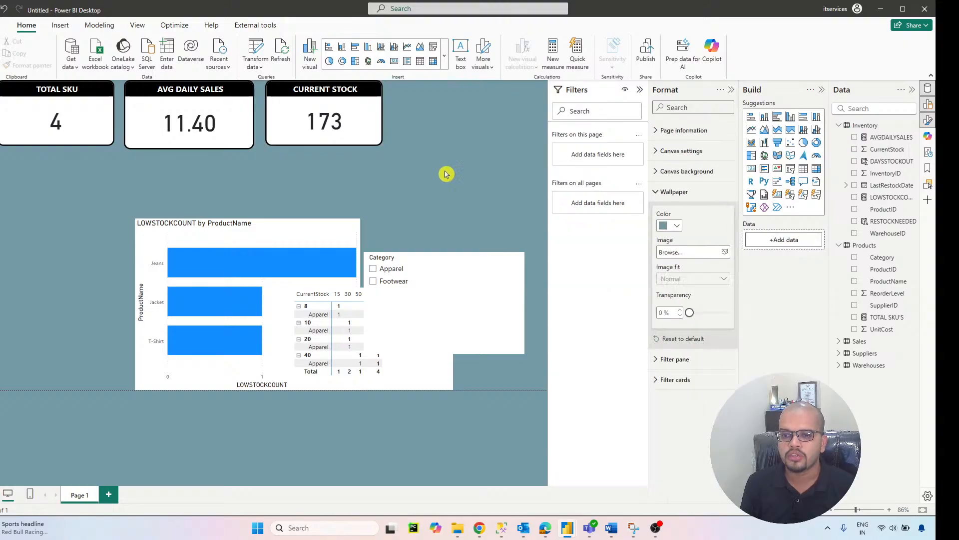
Step: Move the LOWSTOCKCOUNT by ProductName bar chart below the TOTAL SKU card and apply that card's formatting to it
left_click_drag(319, 238, 183, 186)
left_click(93, 116)
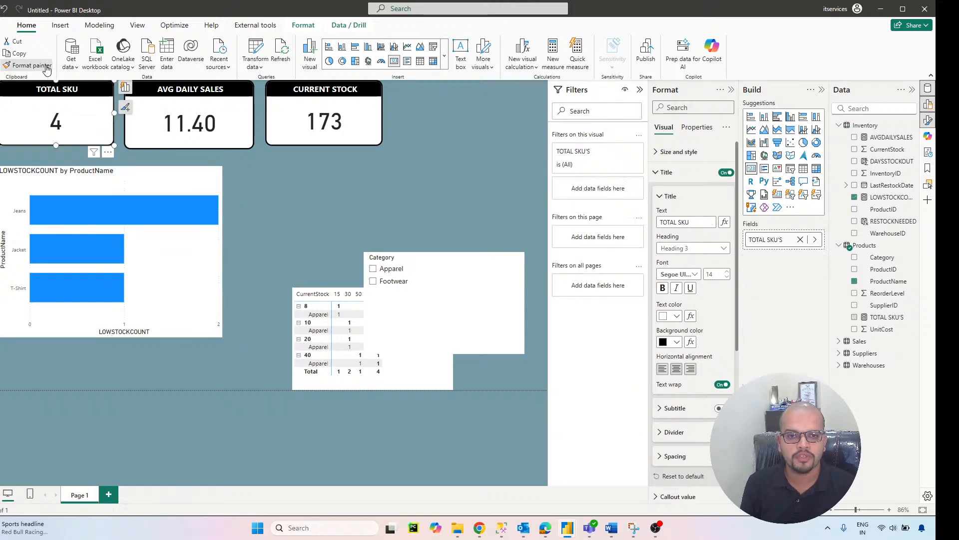
left_click(45, 66)
left_click(159, 183)
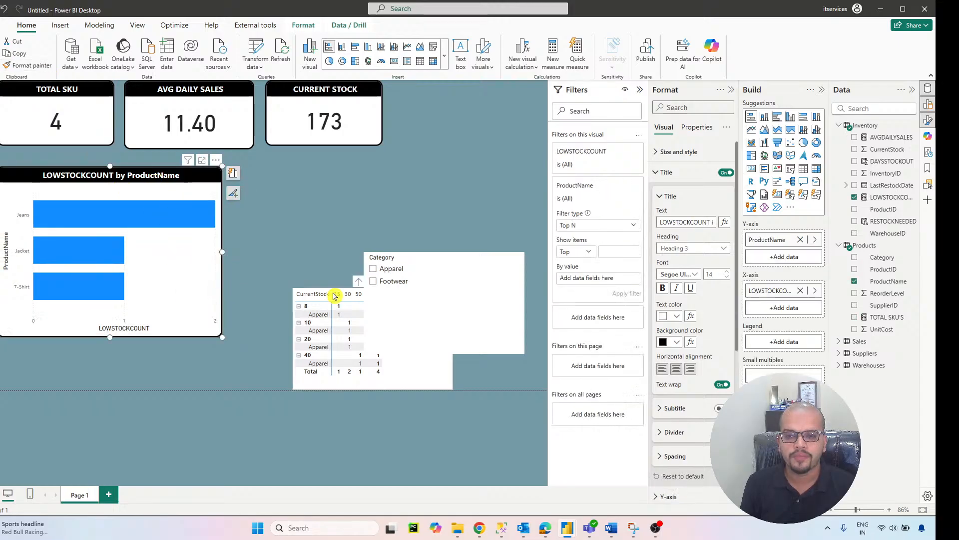
Step: Place the Category slicer beside the CURRENT STOCK card, apply that card's formatting, and resize the slicer to match the card's height
left_click_drag(443, 267, 467, 95)
mouse_move(387, 182)
left_mouse_down()
mouse_move(457, 145)
mouse_move(448, 129)
mouse_move(476, 125)
mouse_move(444, 123)
left_mouse_up()
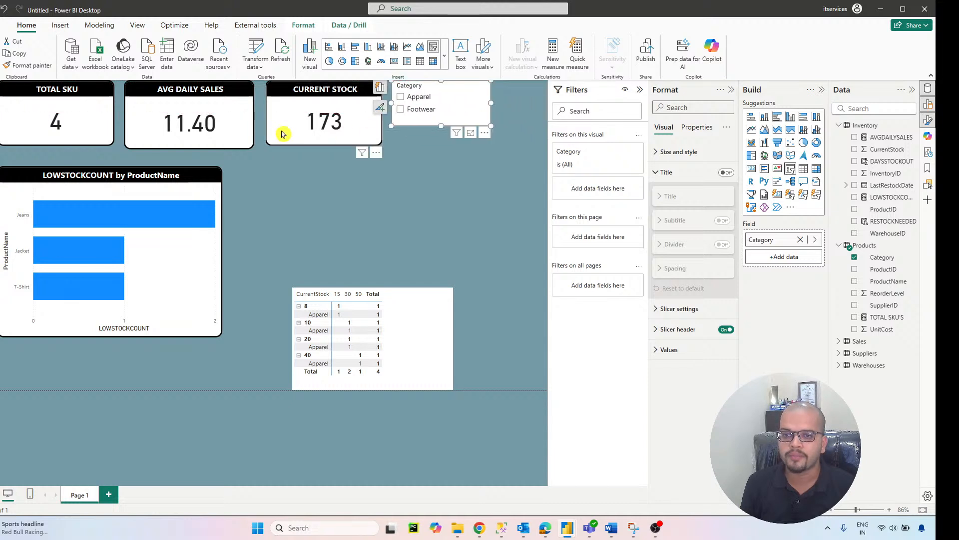
left_click(281, 133)
left_click(27, 65)
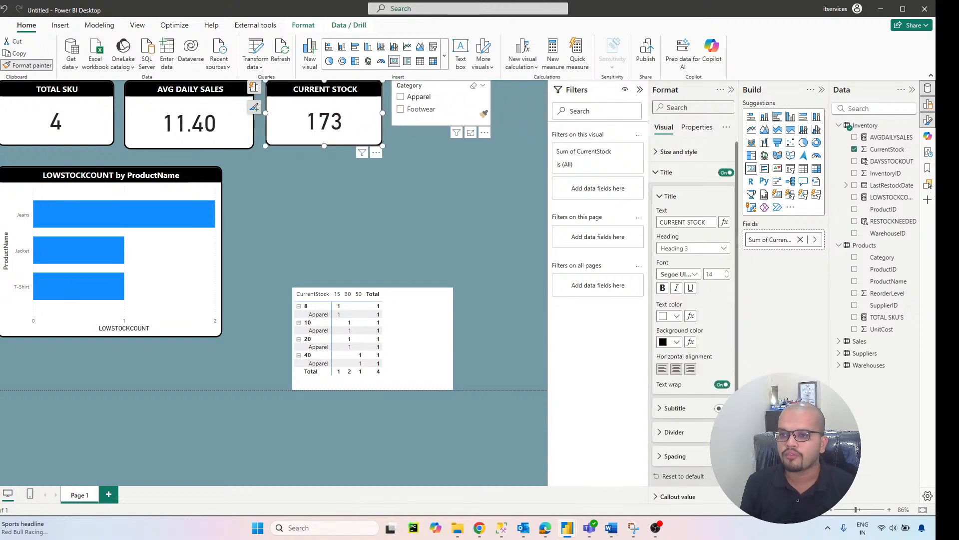
left_click(423, 111)
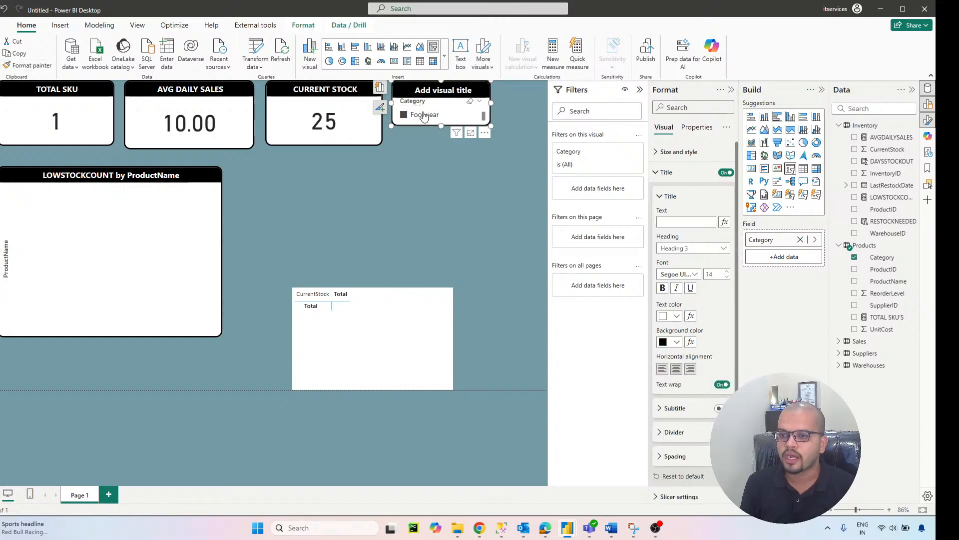
left_click(424, 115)
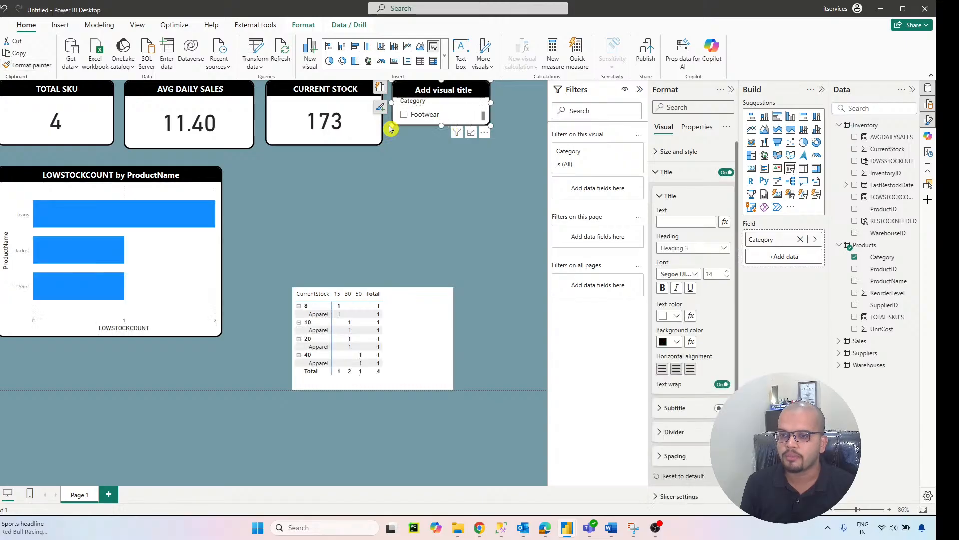
left_click_drag(390, 128, 394, 137)
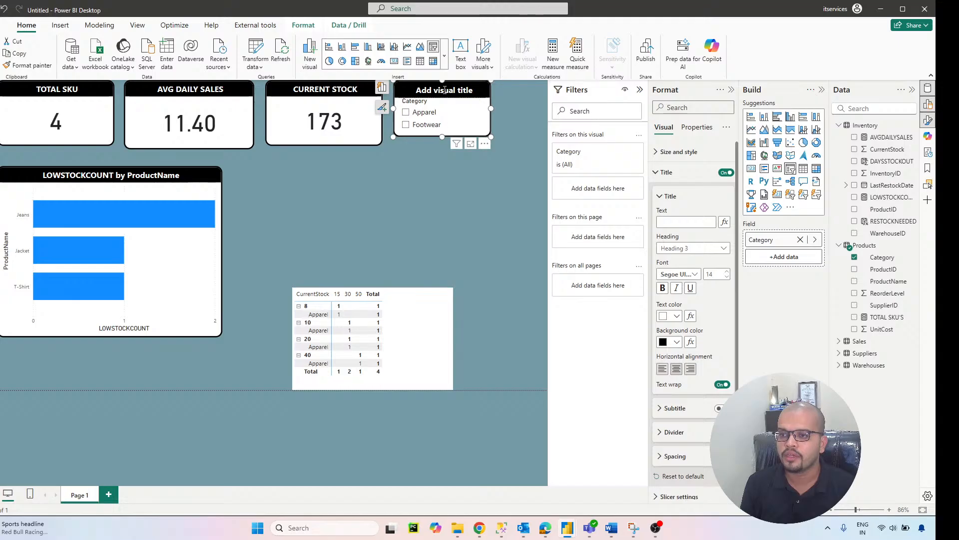
mouse_move(491, 133)
left_mouse_down()
mouse_move(481, 135)
mouse_move(490, 150)
left_mouse_up()
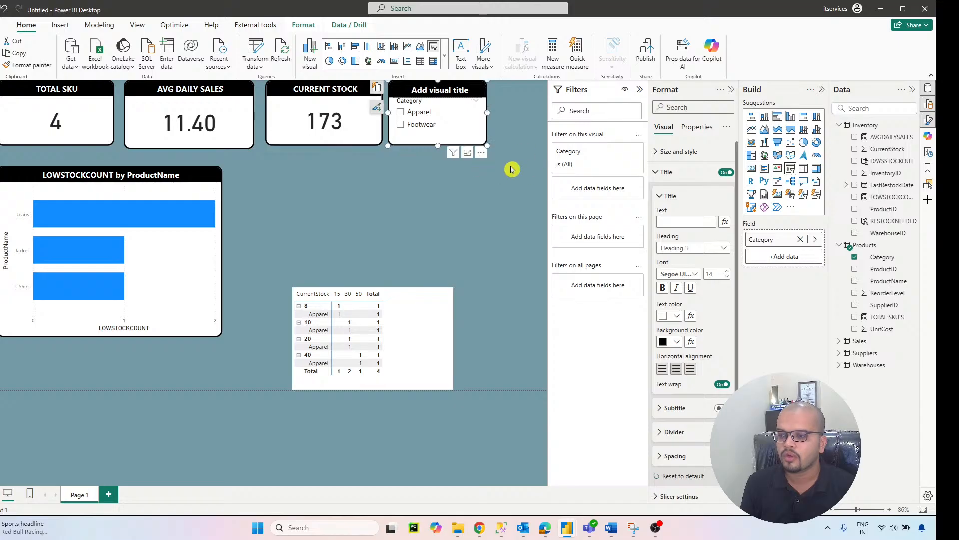
Step: Title the category slicer CATEGORY and turn off its slicer header
left_click(688, 223)
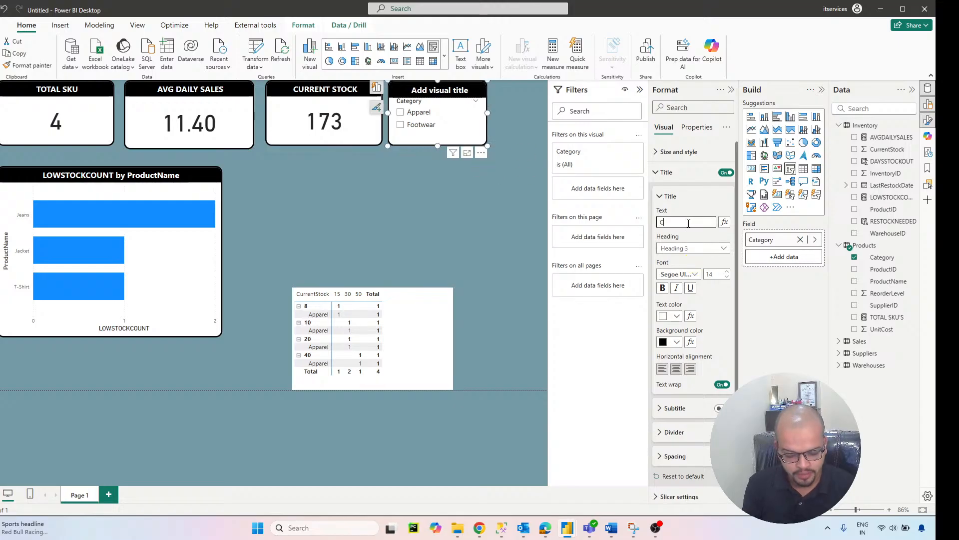
type("CATEGORY")
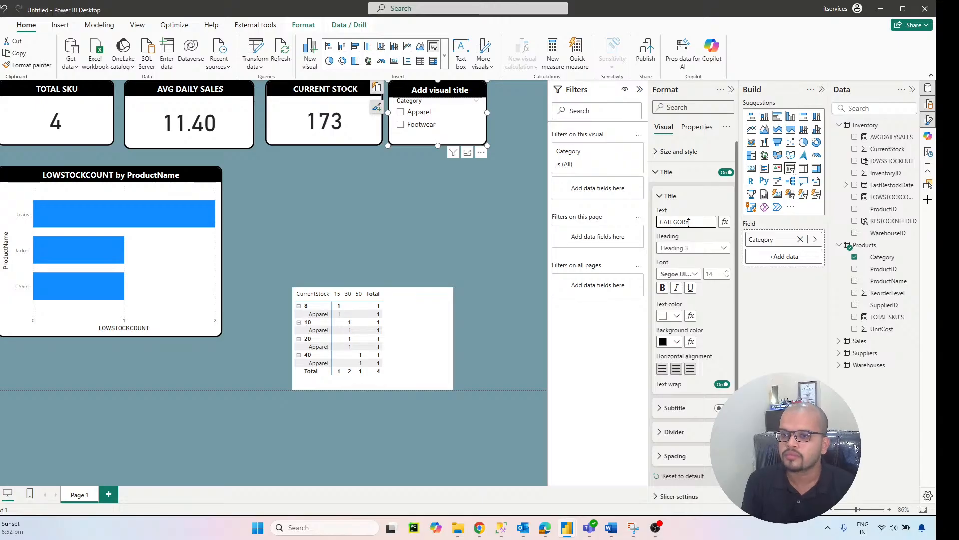
scroll(677, 295, "down", 2)
left_click(722, 469)
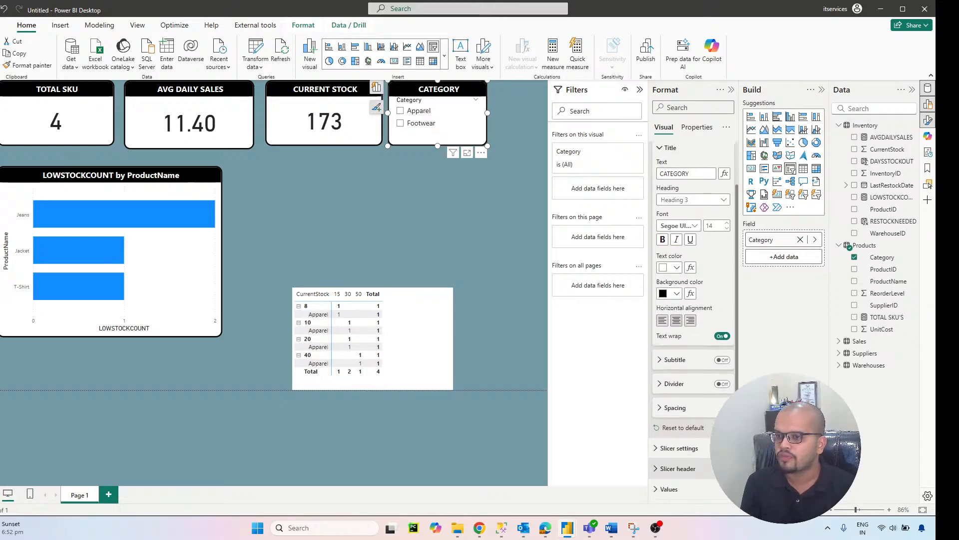
left_click(401, 195)
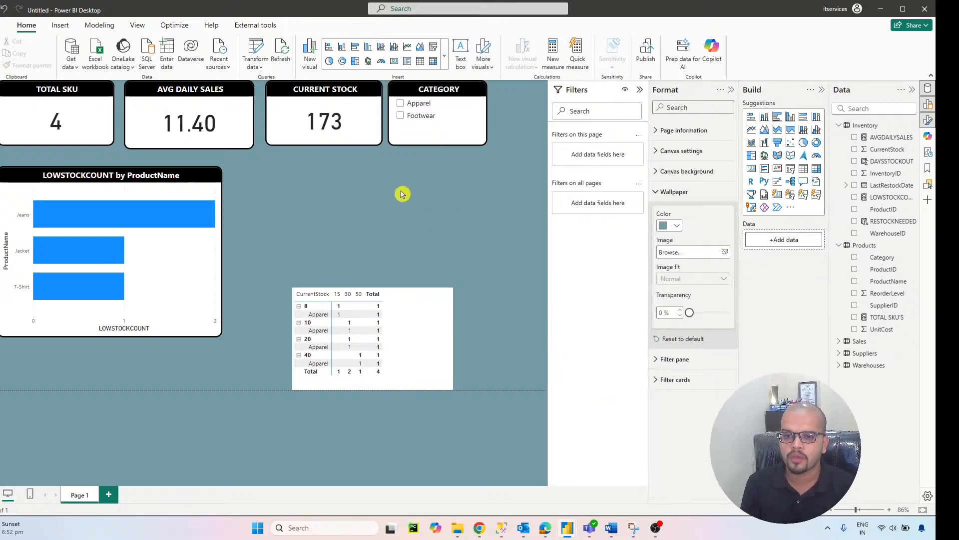
Step: Move the CurrentStock matrix to the right of the bar chart and copy the chart's formatting to it
left_click_drag(423, 310, 375, 188)
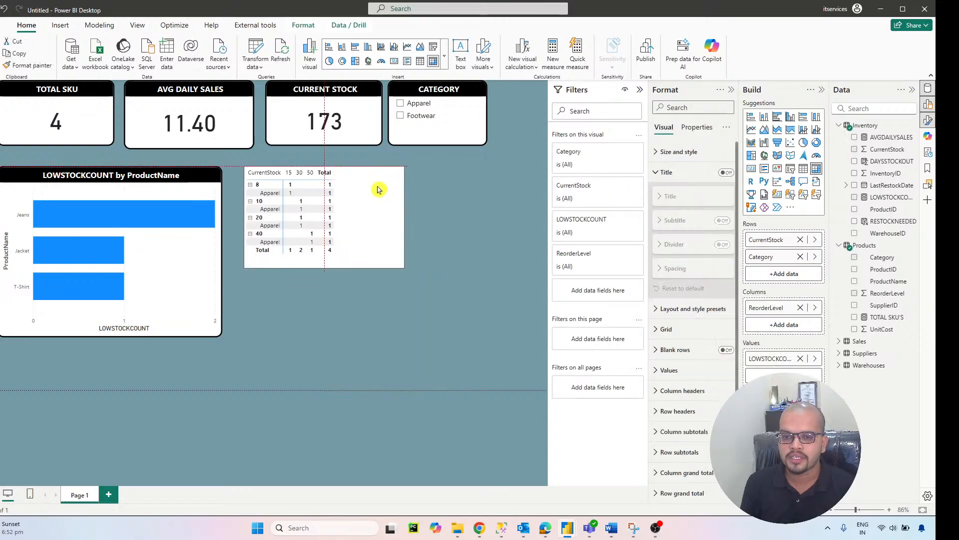
left_click(208, 178)
left_click(30, 65)
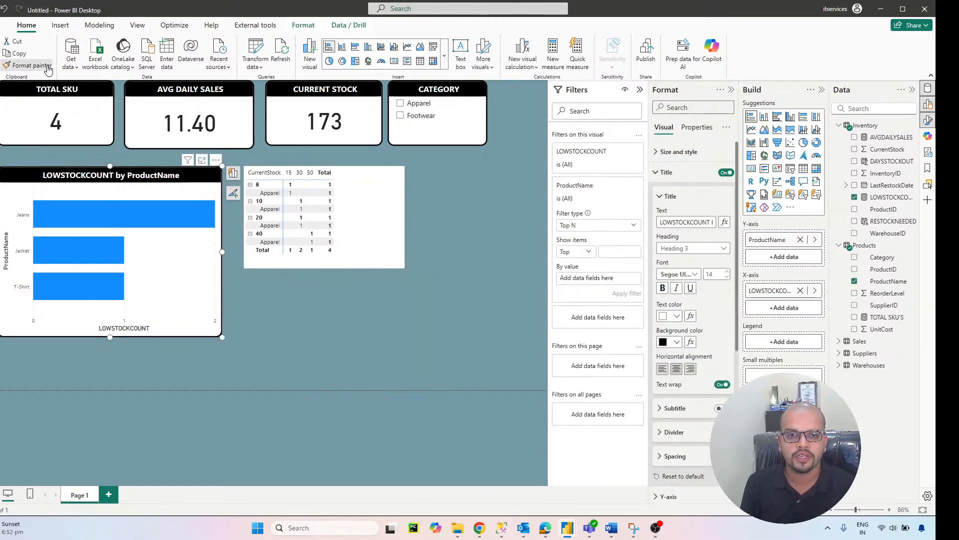
left_click(388, 251)
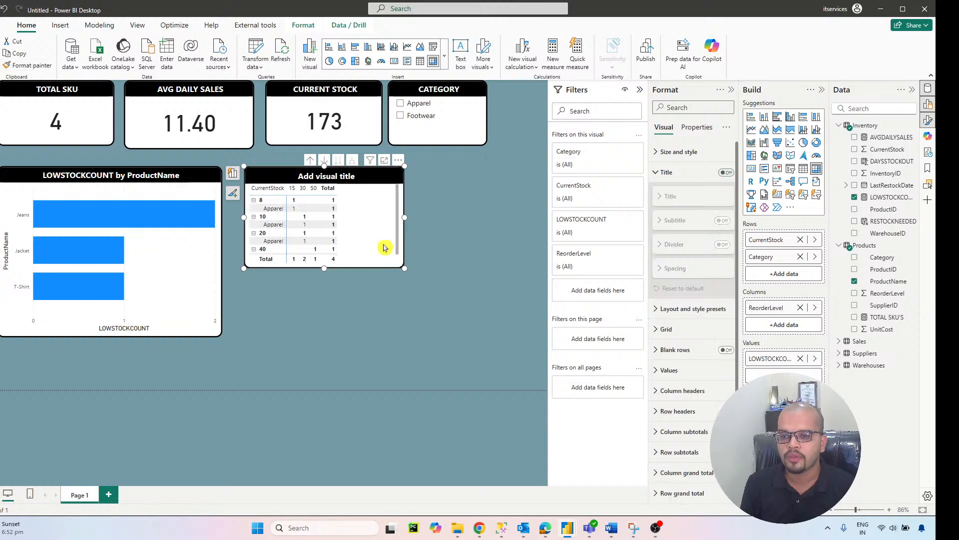
Step: Title the matrix SUMMARY TABLE and fit it closely beside the bar chart at the chart's height
left_click(679, 223)
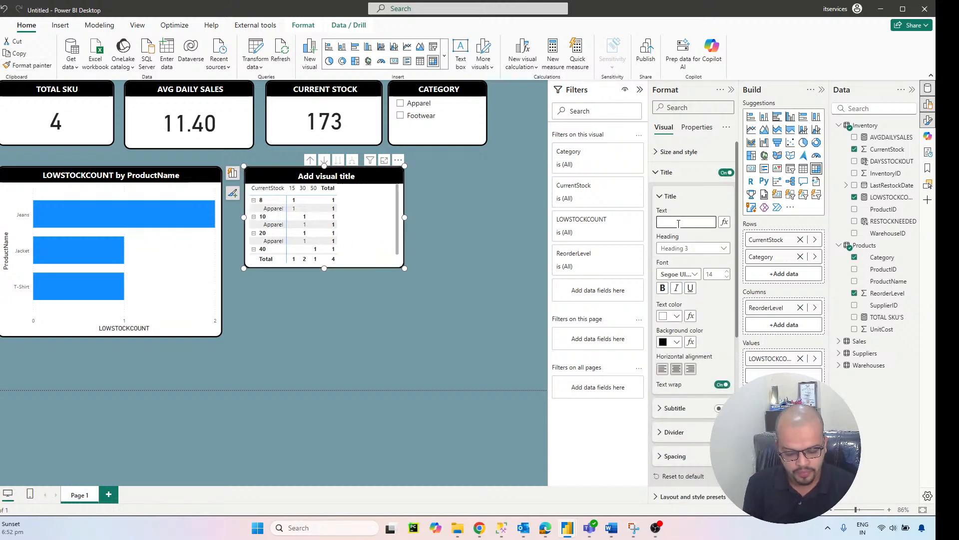
type("SUMMARY TABLE")
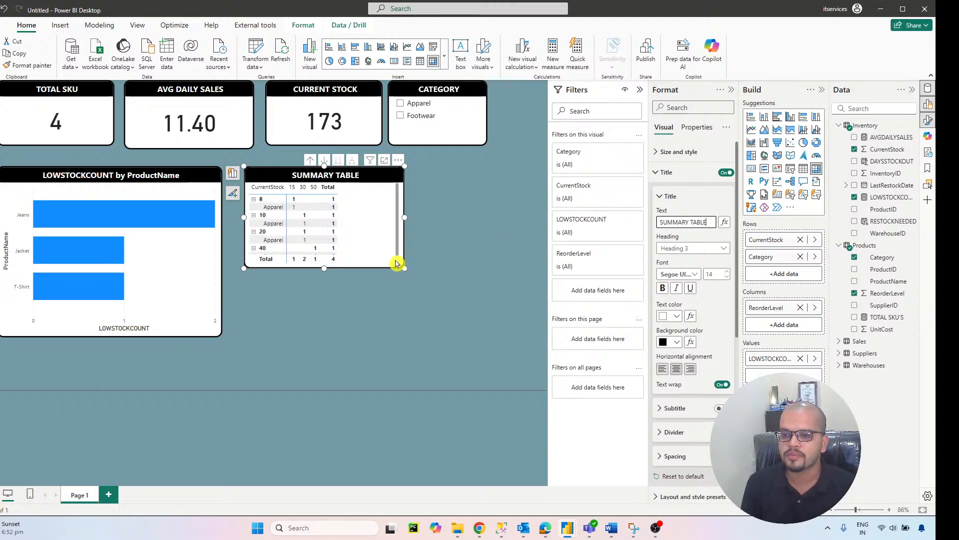
left_click_drag(405, 268, 424, 334)
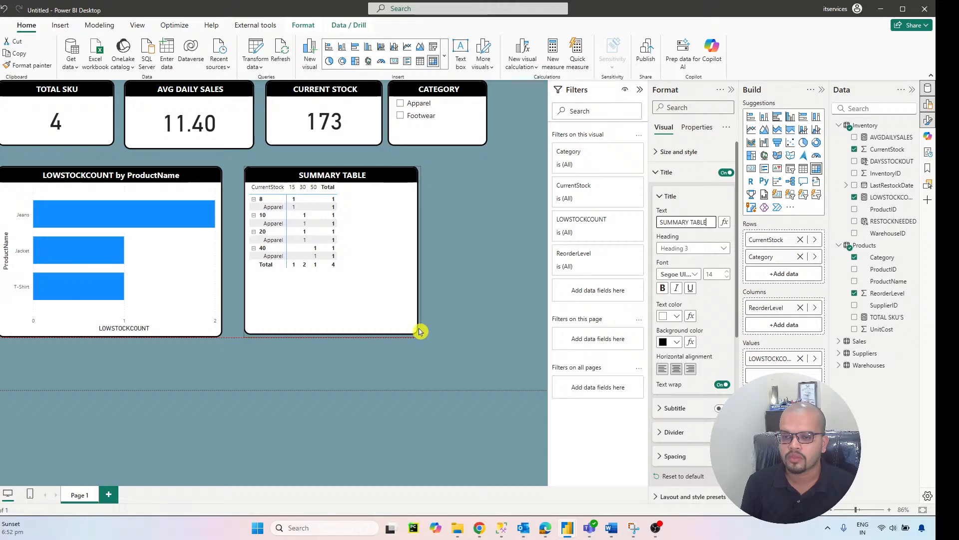
left_click_drag(379, 178, 363, 179)
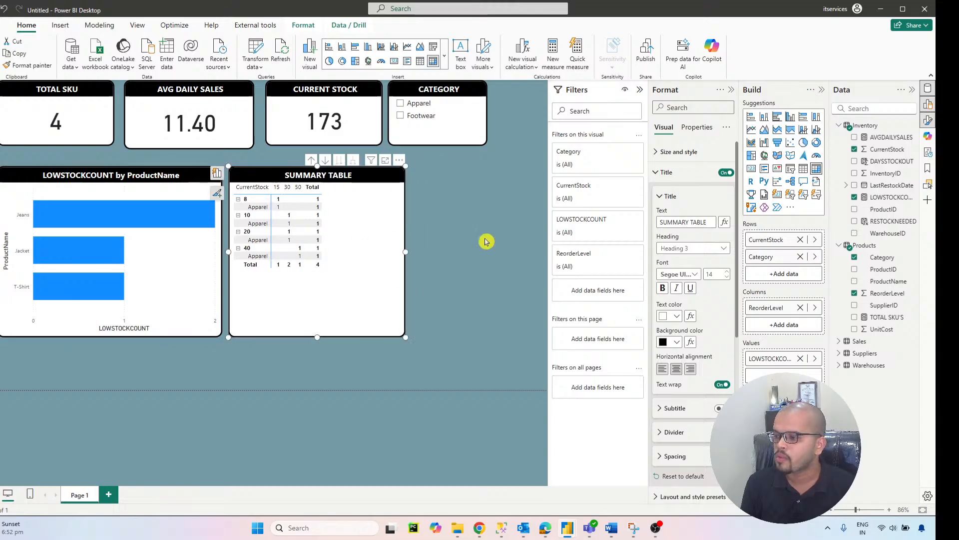
left_click(486, 242)
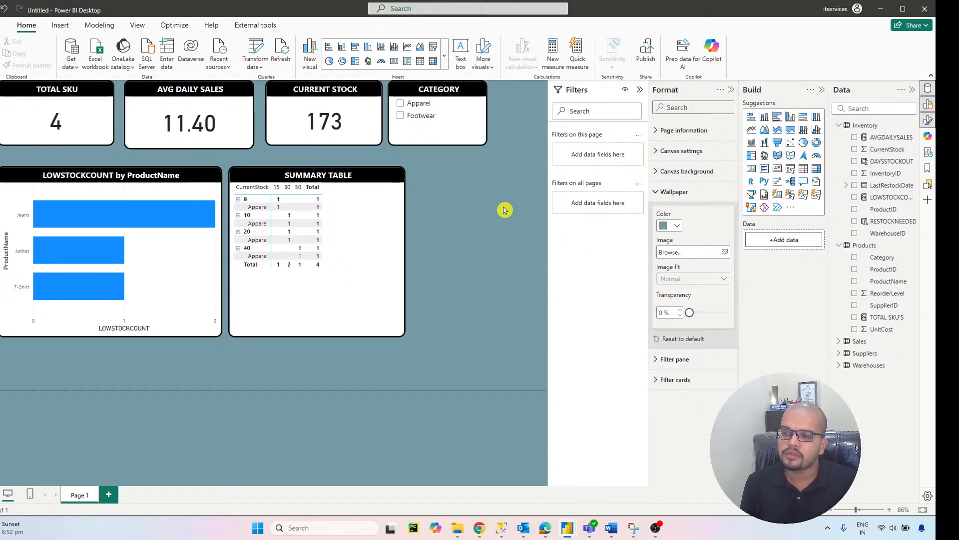
Step: Save the report as SALES INVENTORY DASHBOARD in the Datasets folder
key("ctrl+s")
type("S")
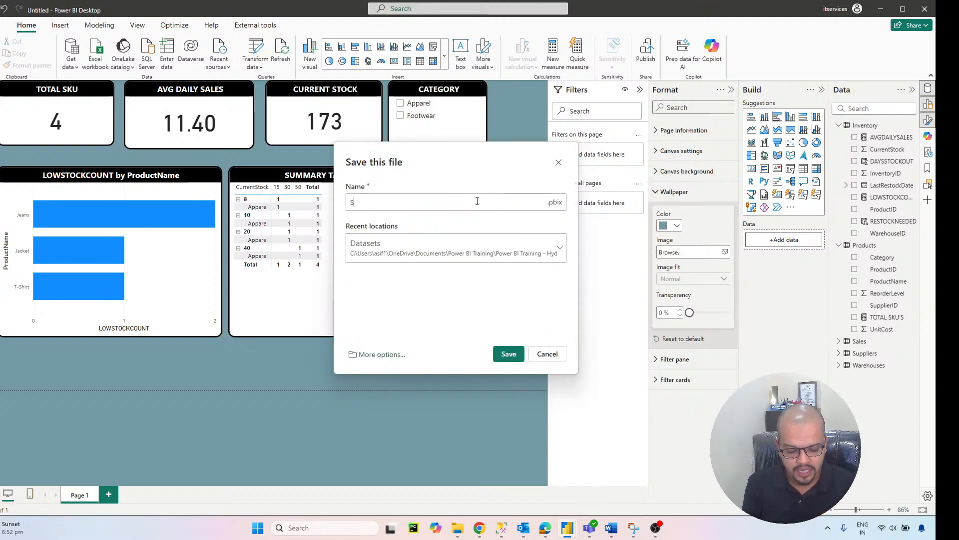
type("ALES INVEN")
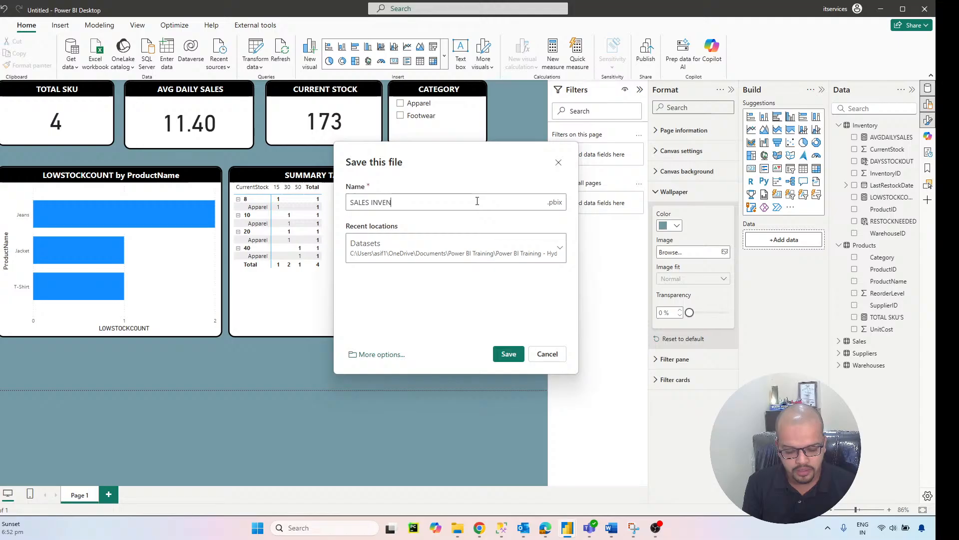
type("TOEY")
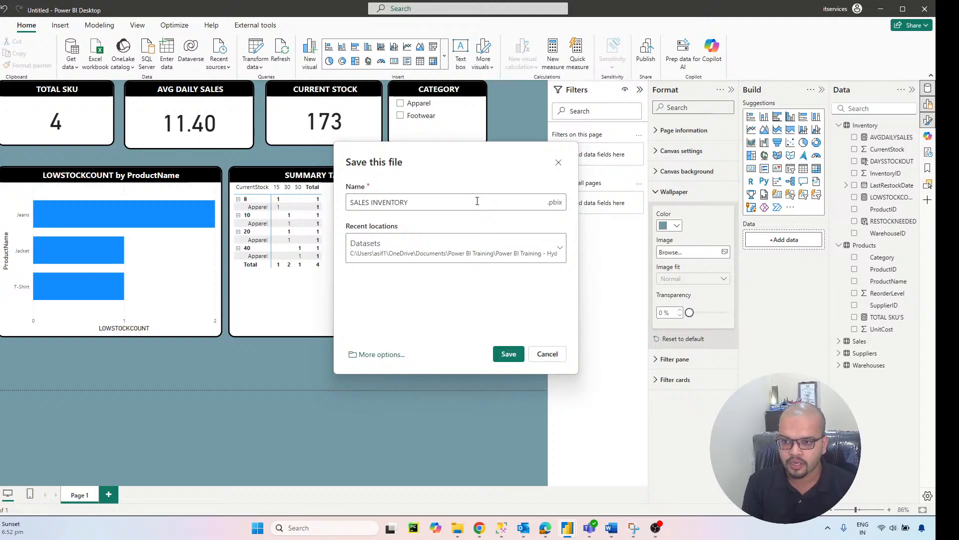
type(" DASHBOARD")
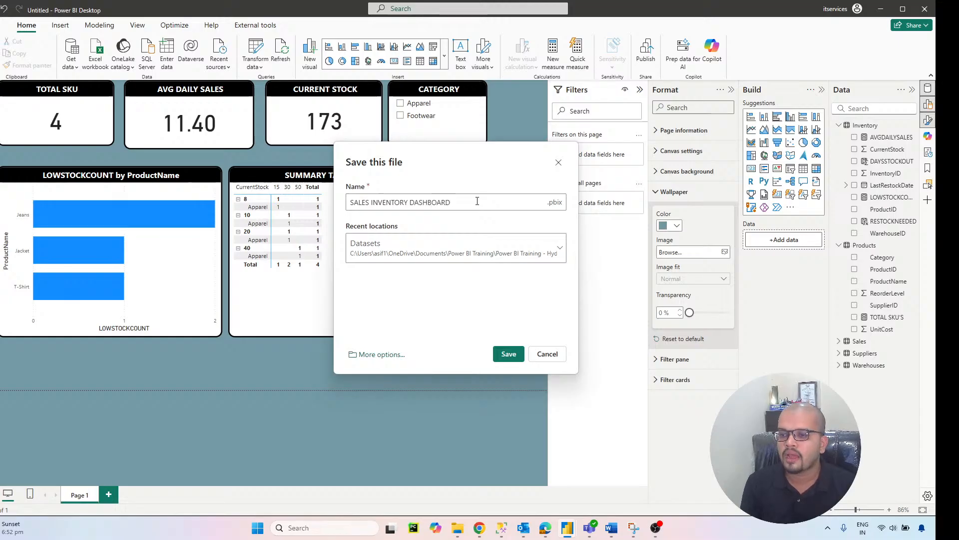
left_click(509, 354)
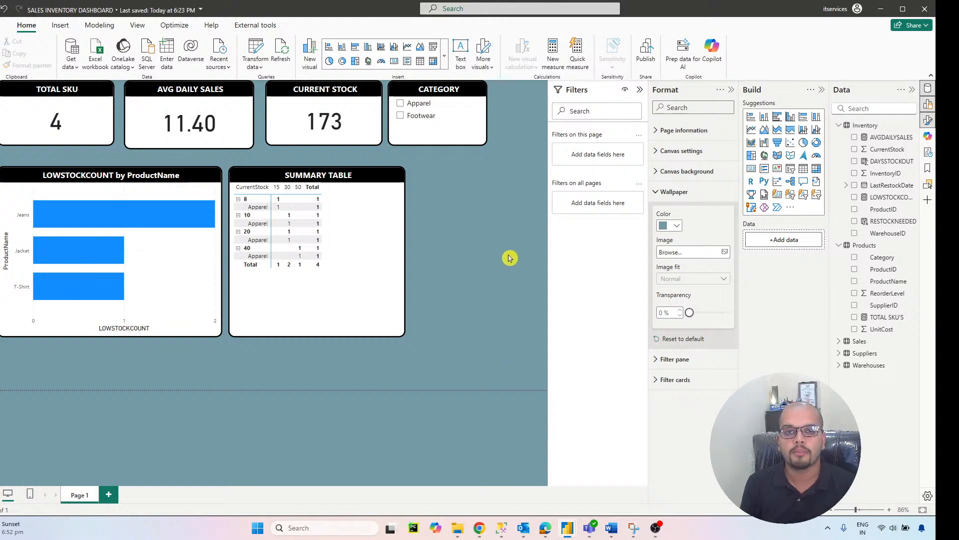
Step: Publish the report to the Test workspace and dismiss the publishing dialog
left_click(648, 52)
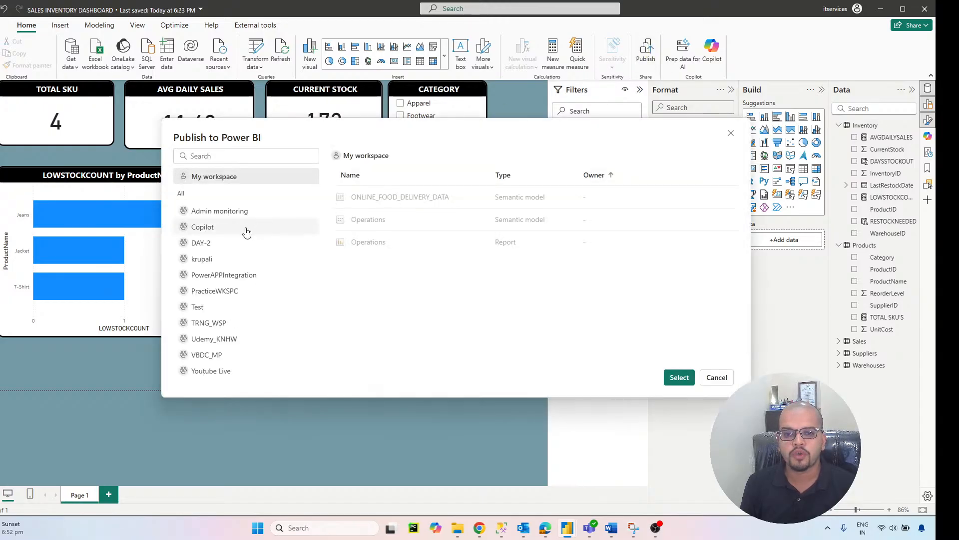
left_click(235, 310)
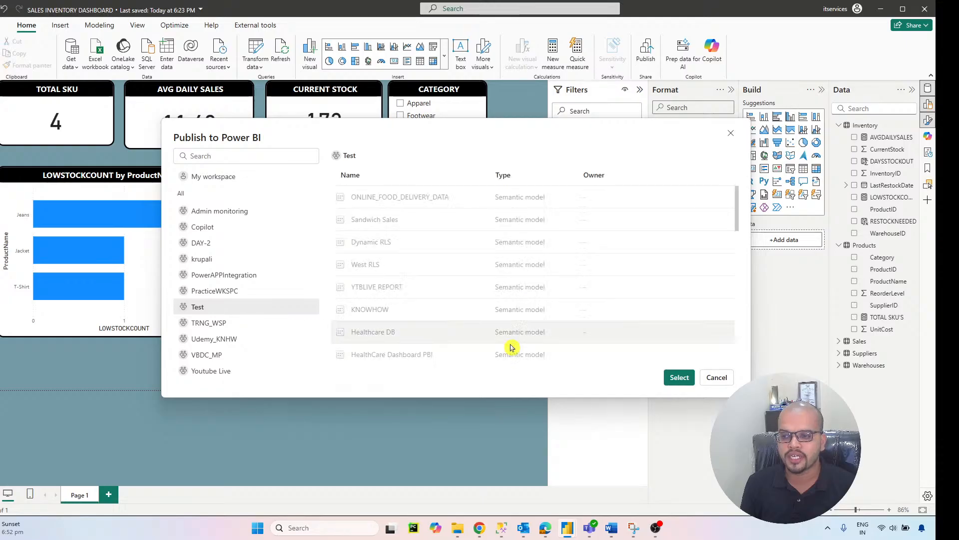
left_click(680, 377)
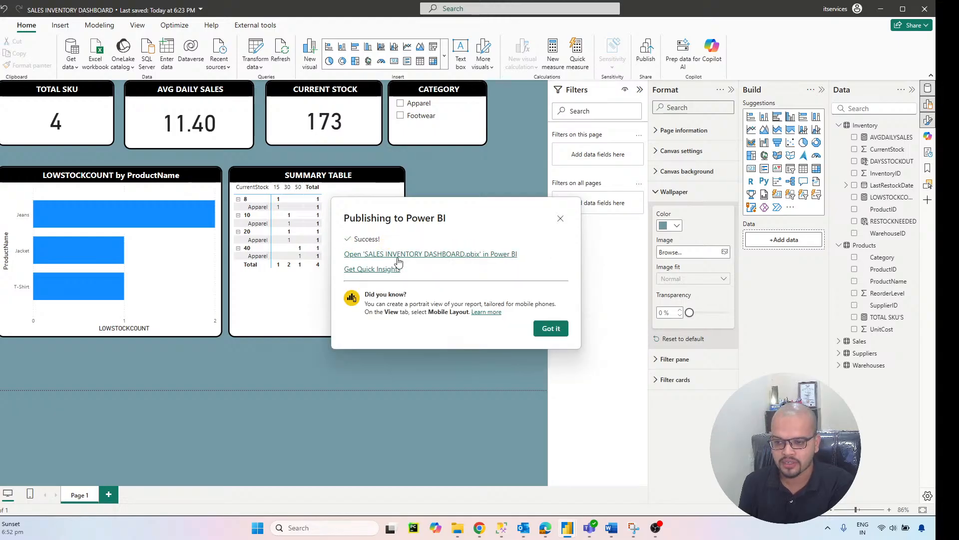
left_click(551, 328)
Step: Switch to the Power BI service in the browser, signing in with the same account used in Power BI Desktop
left_click(845, 8)
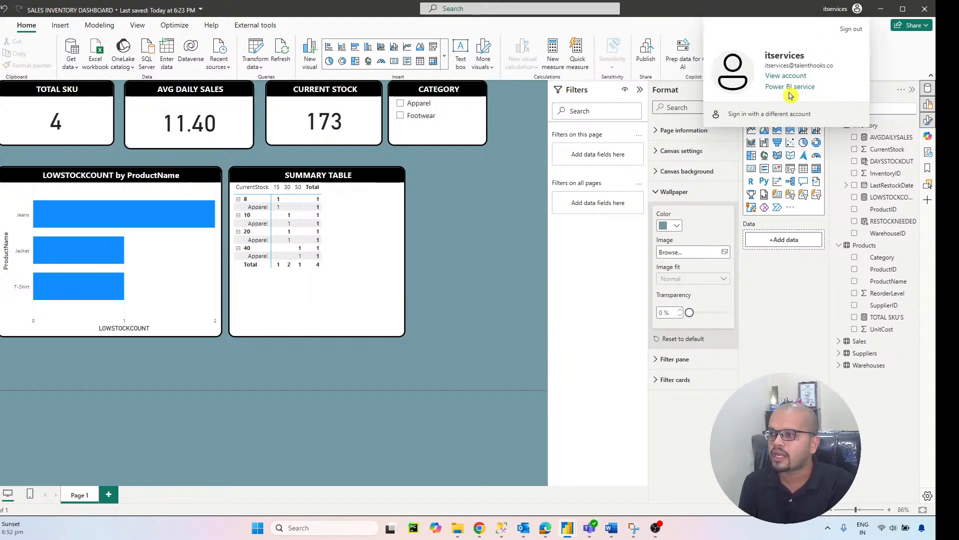
left_click(789, 92)
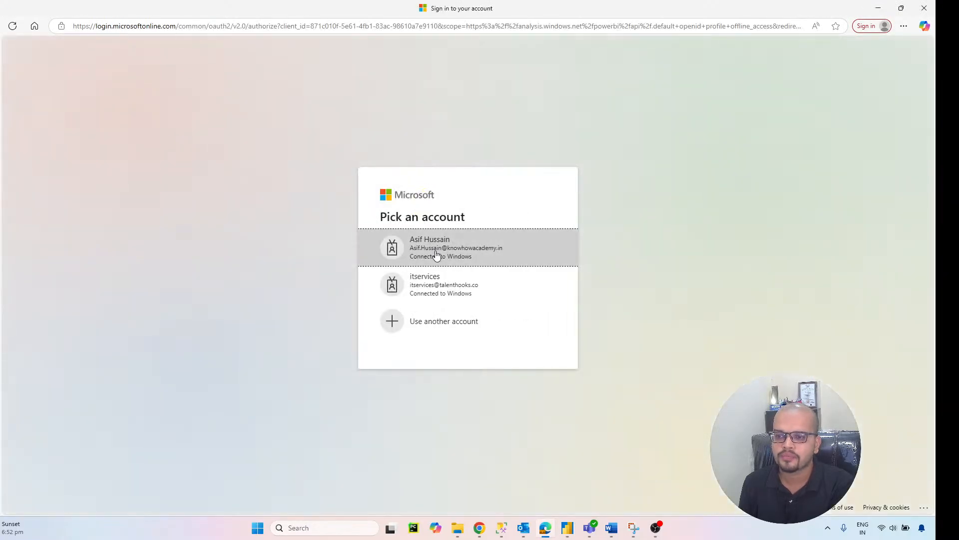
left_click(443, 282)
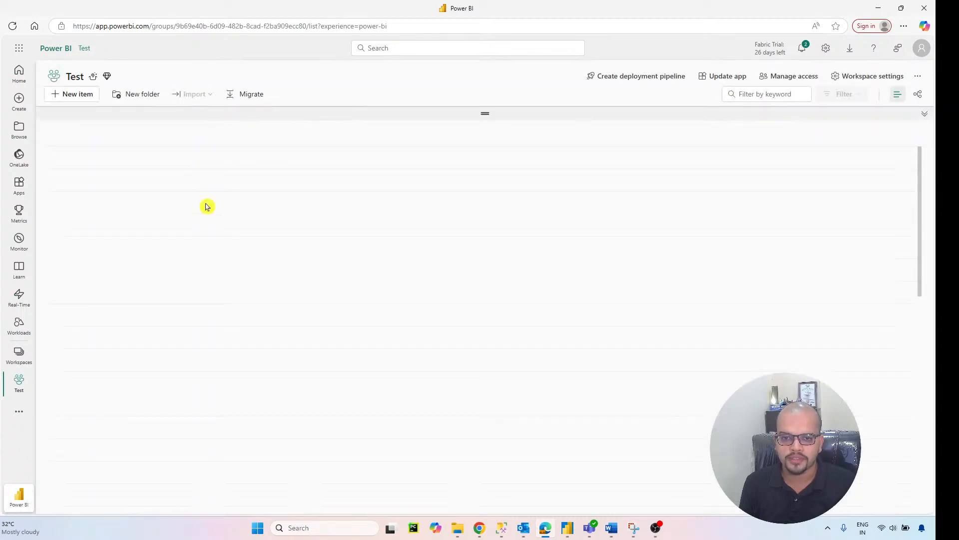
Step: Open the SALES INVENTORY DASHBOARD report from the Test workspace in editing view
scroll(182, 154, "down", 5)
scroll(182, 157, "down", 5)
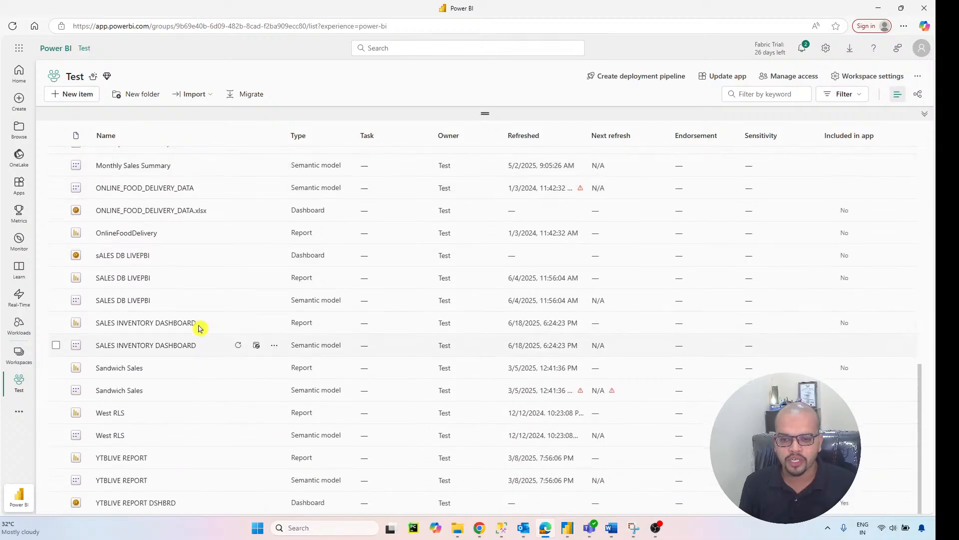
left_click(180, 324)
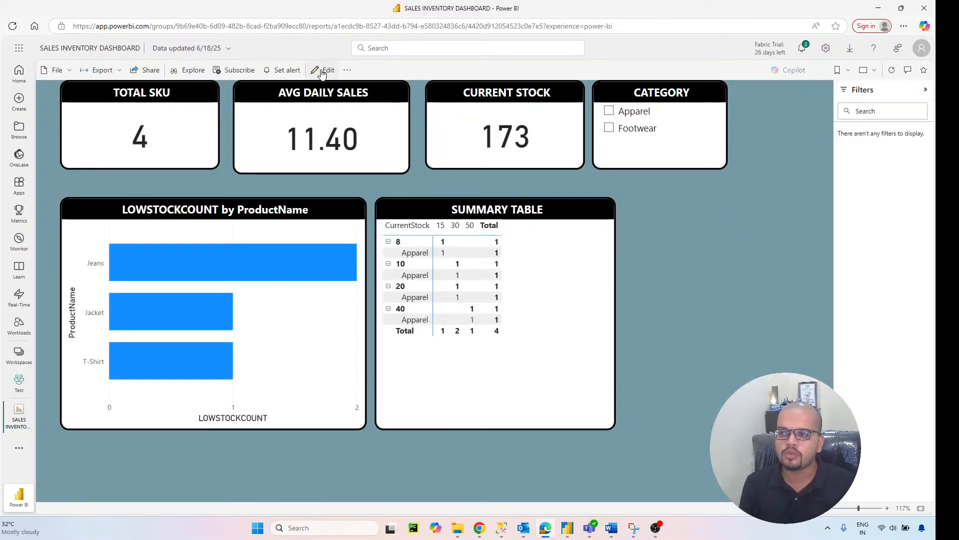
left_click(322, 71)
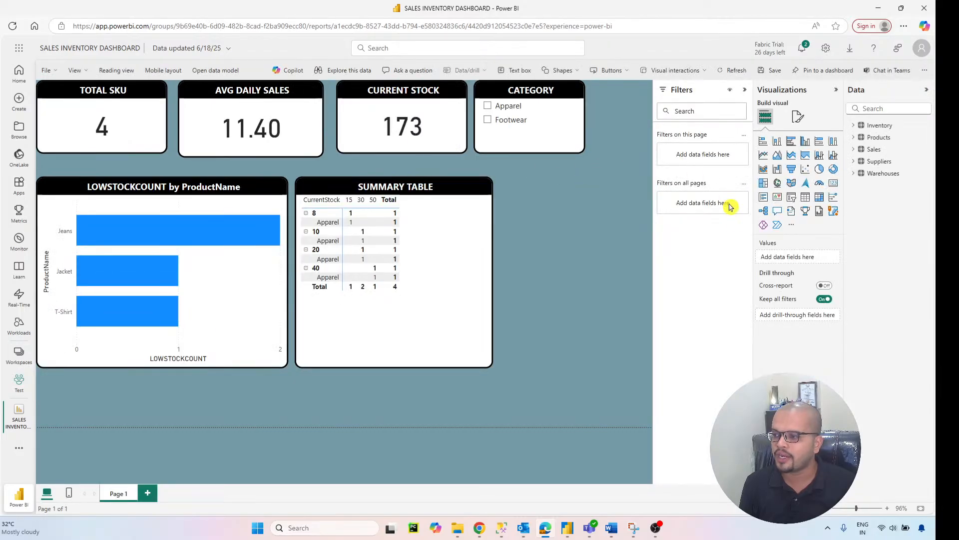
Step: Add a Power Automate visual to the report page and open its flow editor
left_click(778, 226)
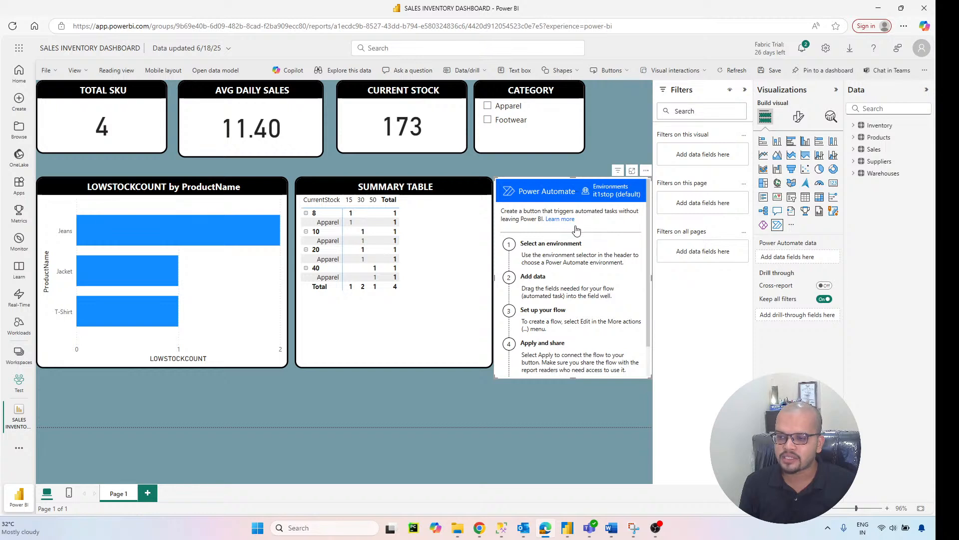
left_click(646, 171)
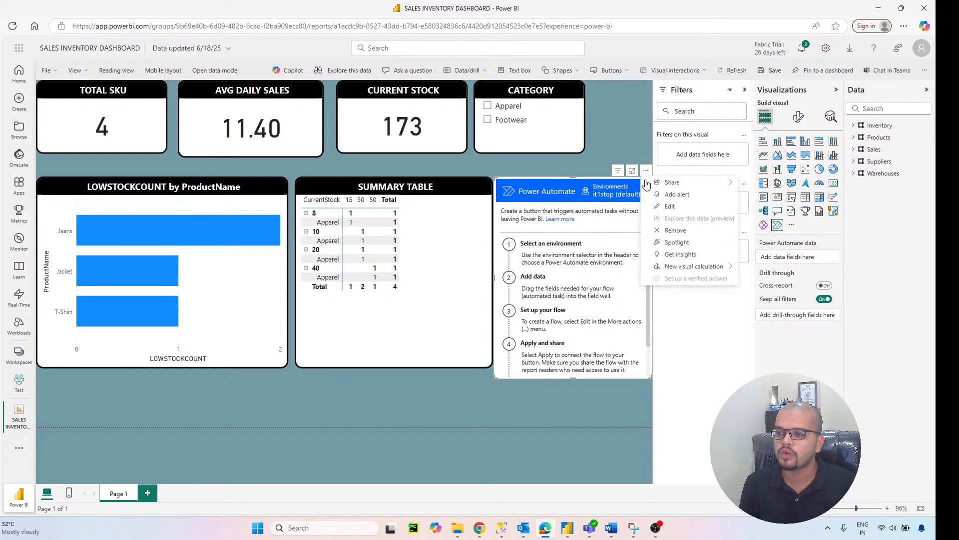
left_click(670, 207)
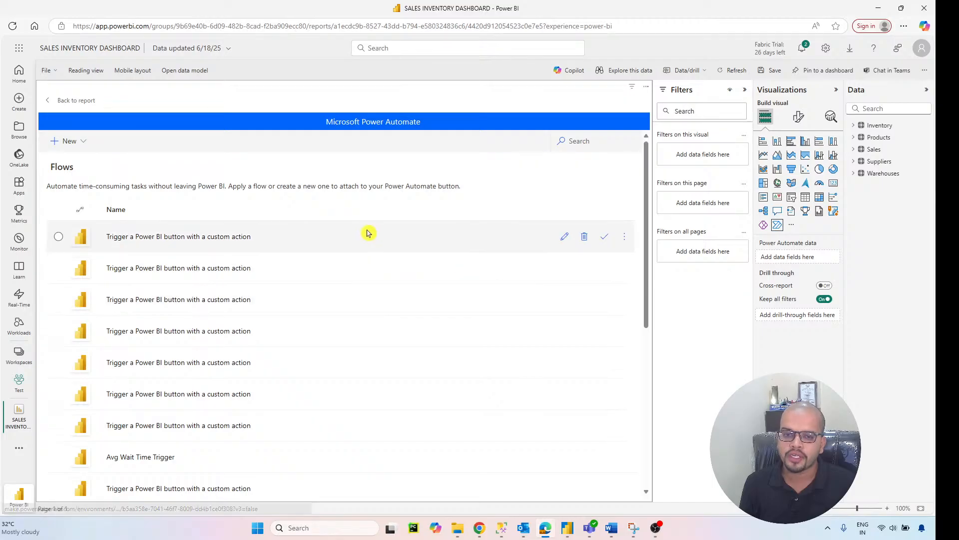
Step: Create a flow from the "Trigger a Power BI button with a custom action" template using the existing Power BI connection
scroll(322, 220, "down", 5)
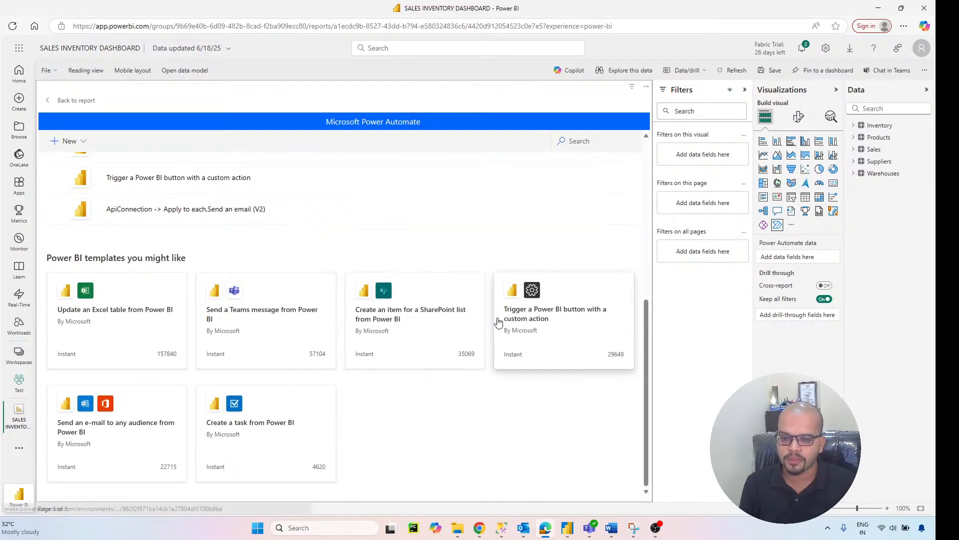
left_click(535, 314)
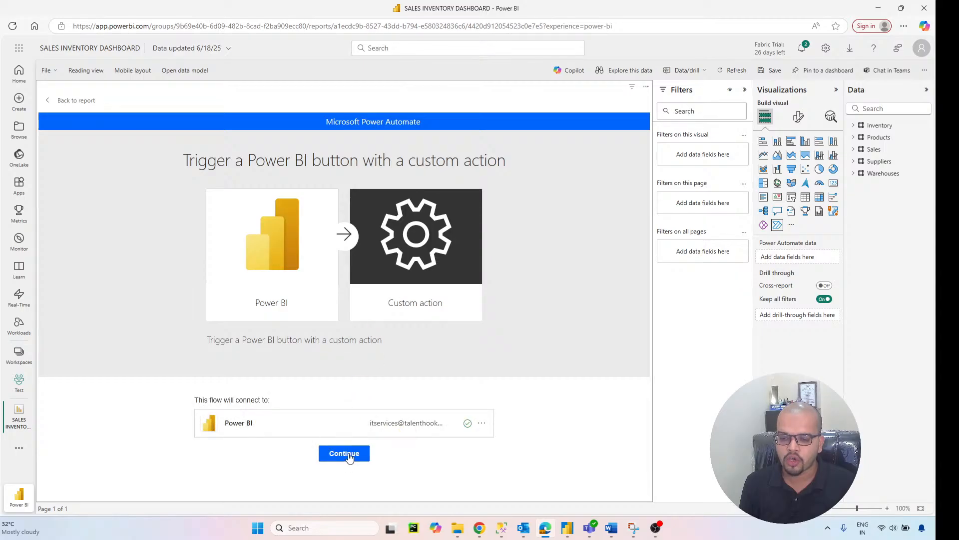
left_click(344, 453)
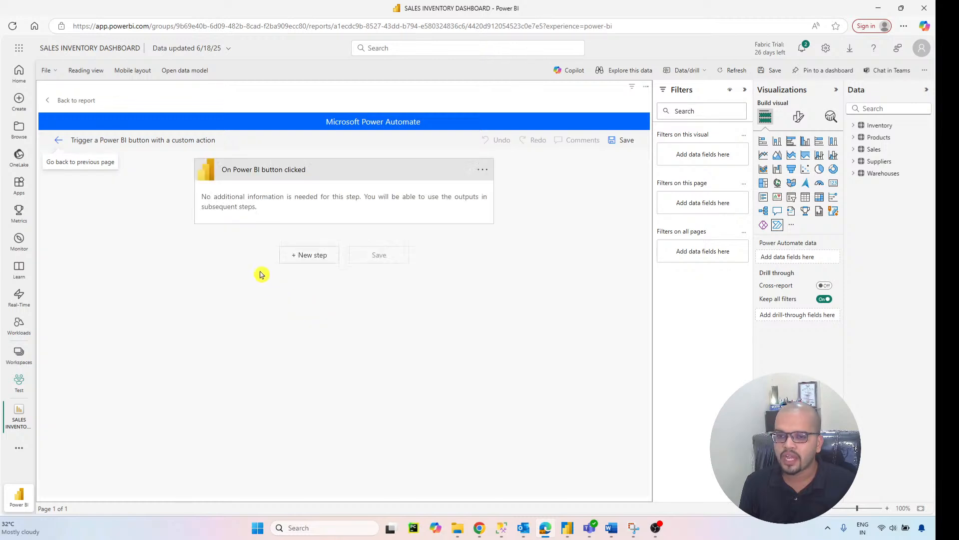
Step: Add the Office 365 Outlook "Send an email (V2)" action after the Power BI button trigger
left_click(306, 261)
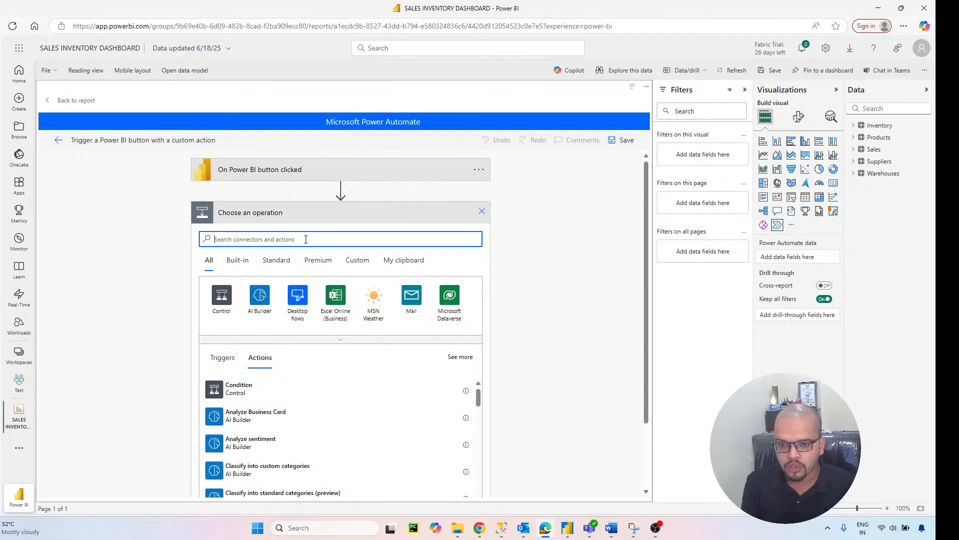
type("DAX")
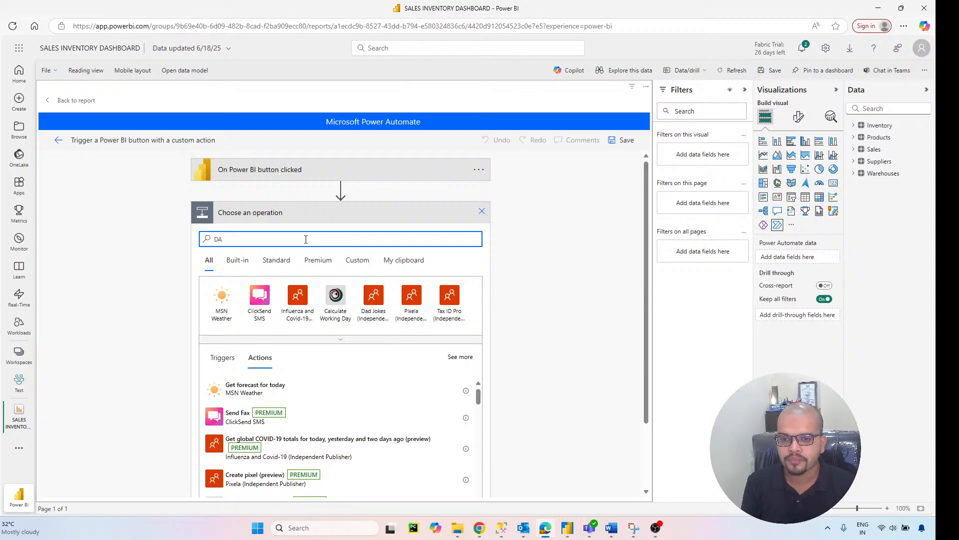
key("BackSpace")
key("BackSpace")
type("EMAIL")
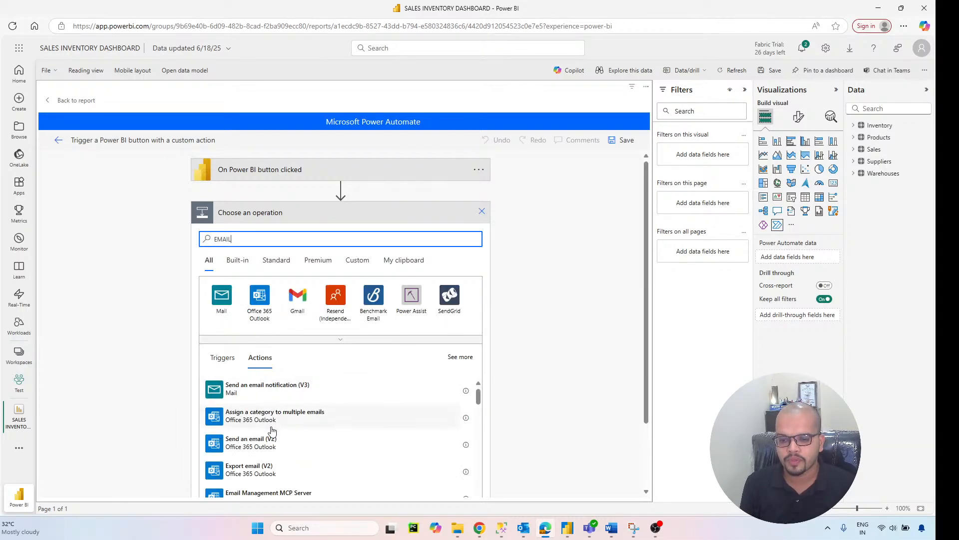
left_click(277, 445)
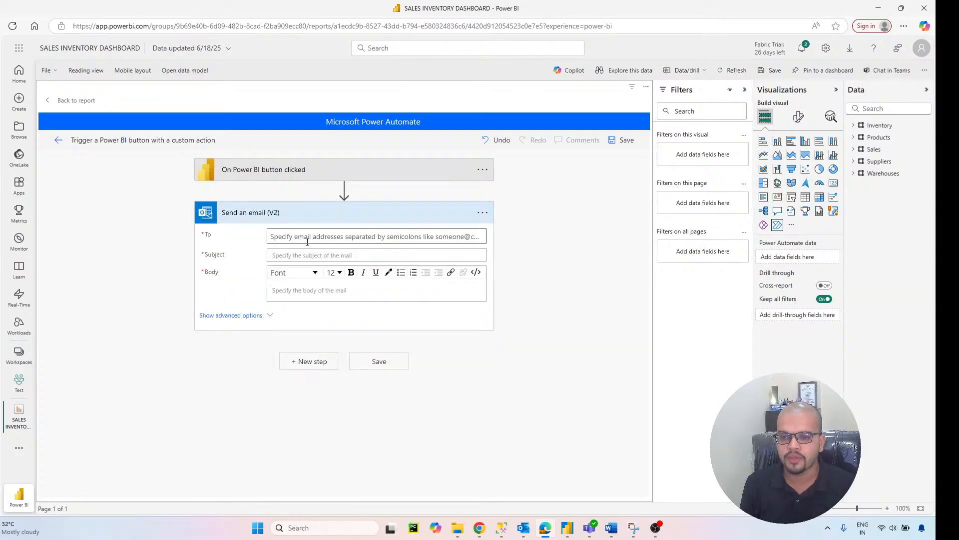
Step: Address the email to the suggested recipient and set its subject to "RESTOCK NEEDED"
left_click(307, 240)
type("mit")
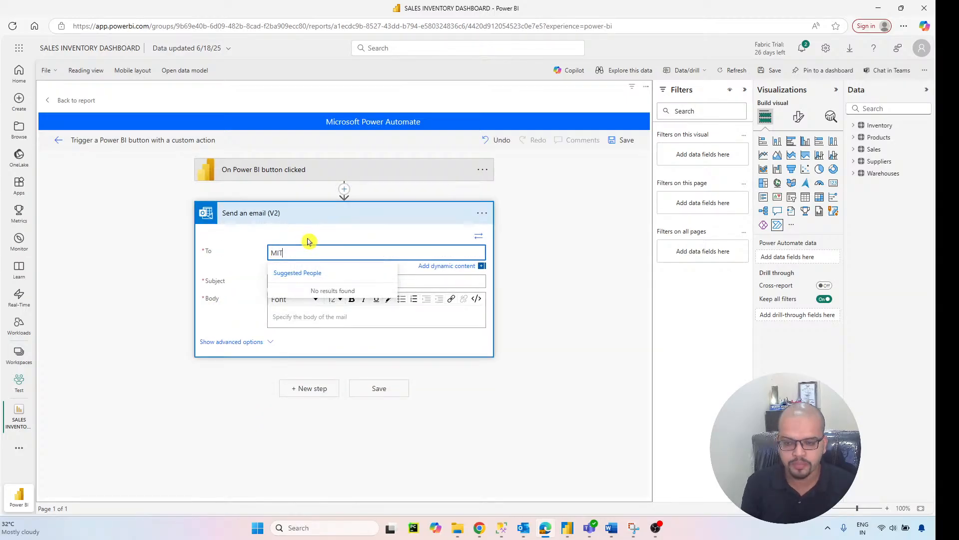
left_click(316, 294)
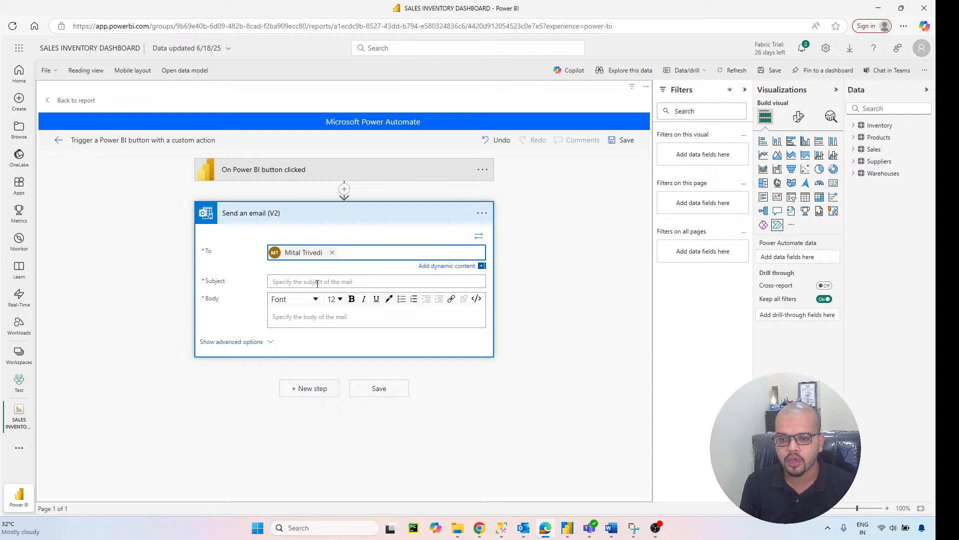
left_click(316, 281)
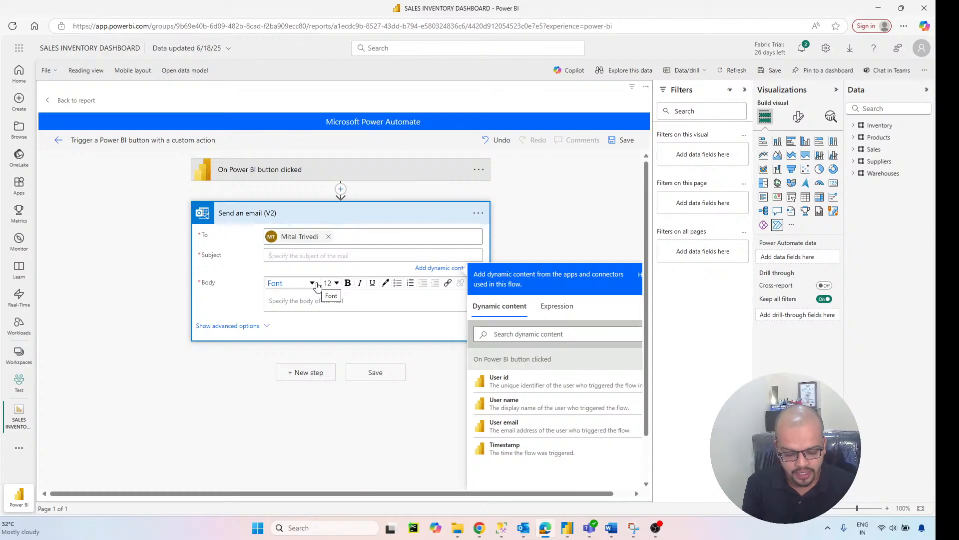
type("RESTOC")
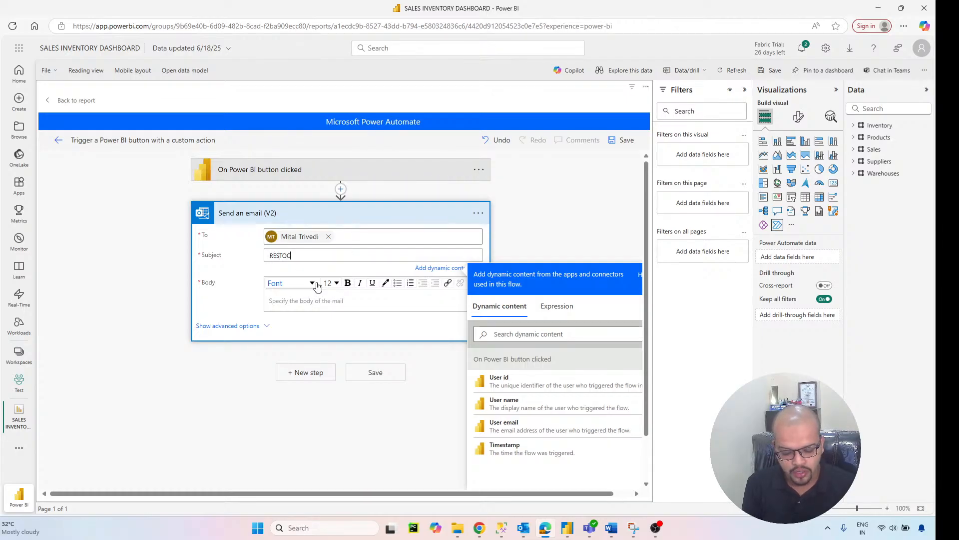
type("K NEEDED")
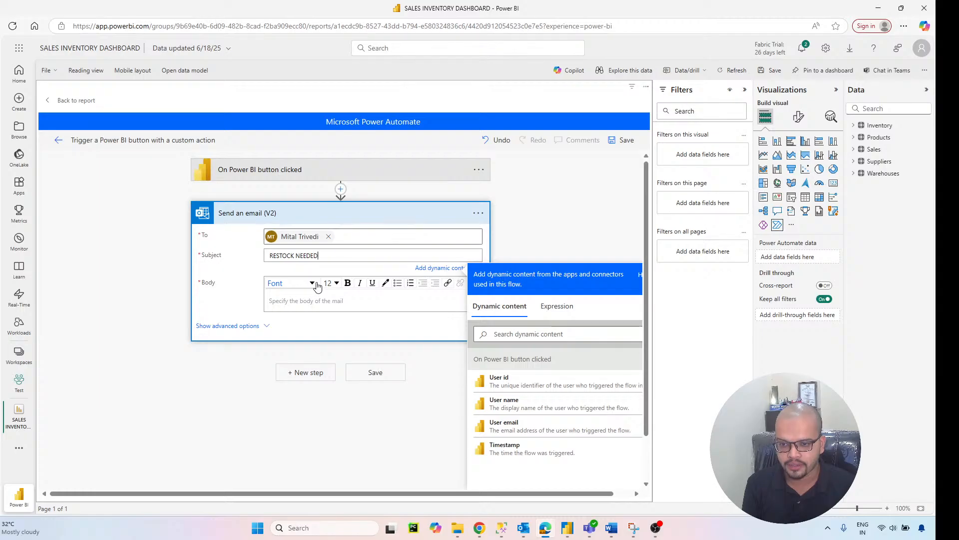
Step: Write the email body "RESTOCK NEEDED FOR FEW PRODUCTS" followed by the User id dynamic content
left_click(317, 315)
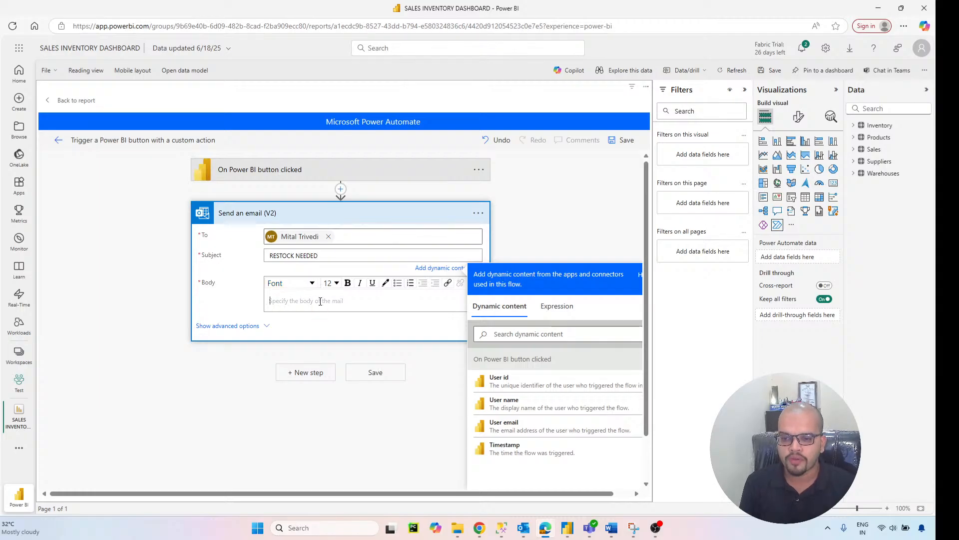
left_click(320, 304)
type("R")
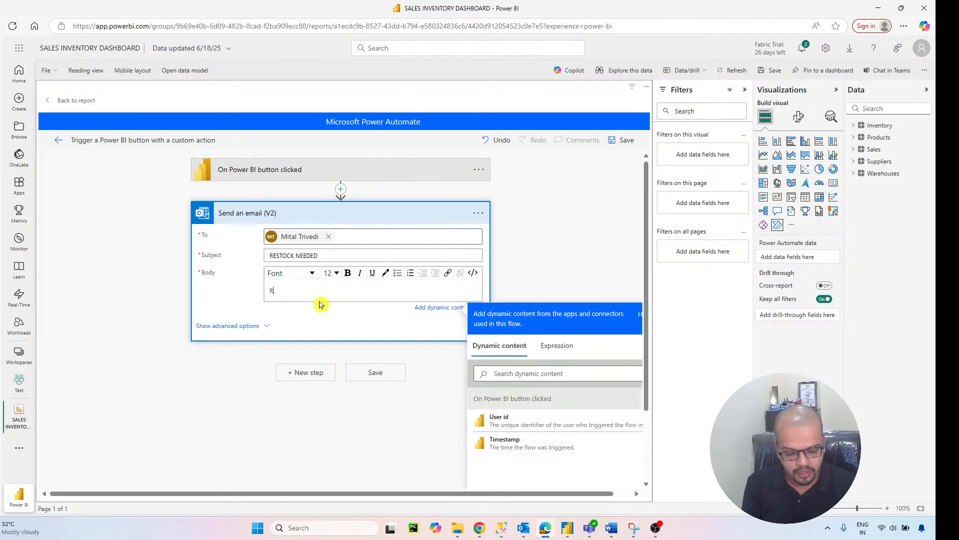
type("ESTOCK NEE")
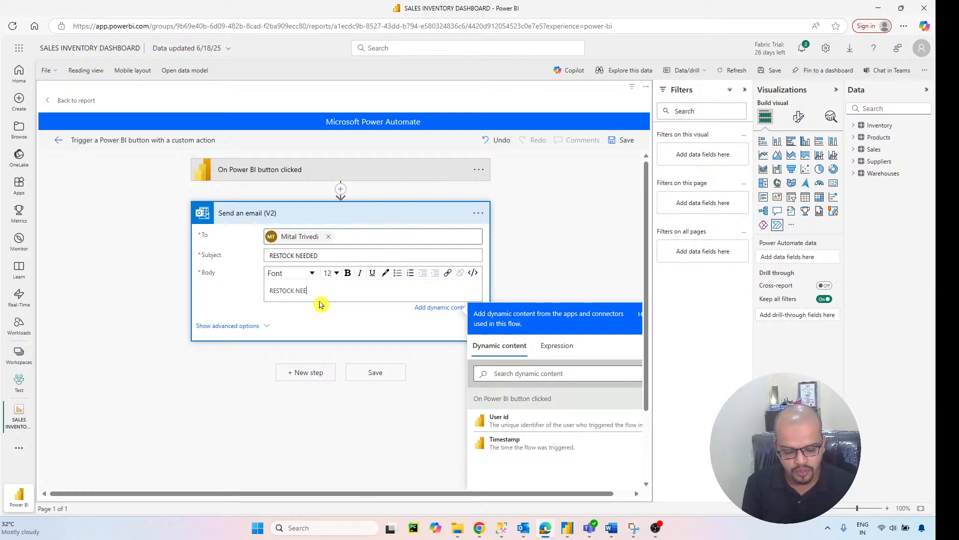
type("DED FOR ")
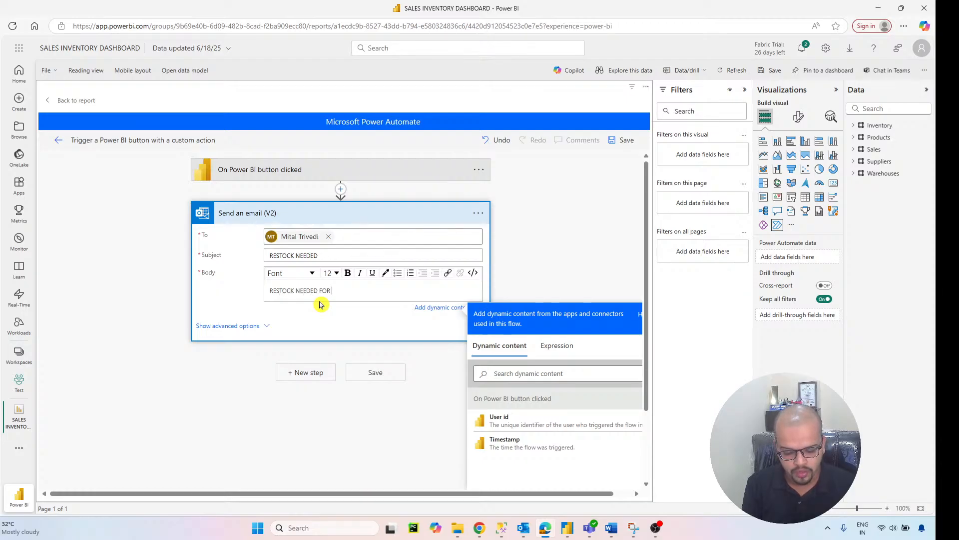
type("FEW PROD")
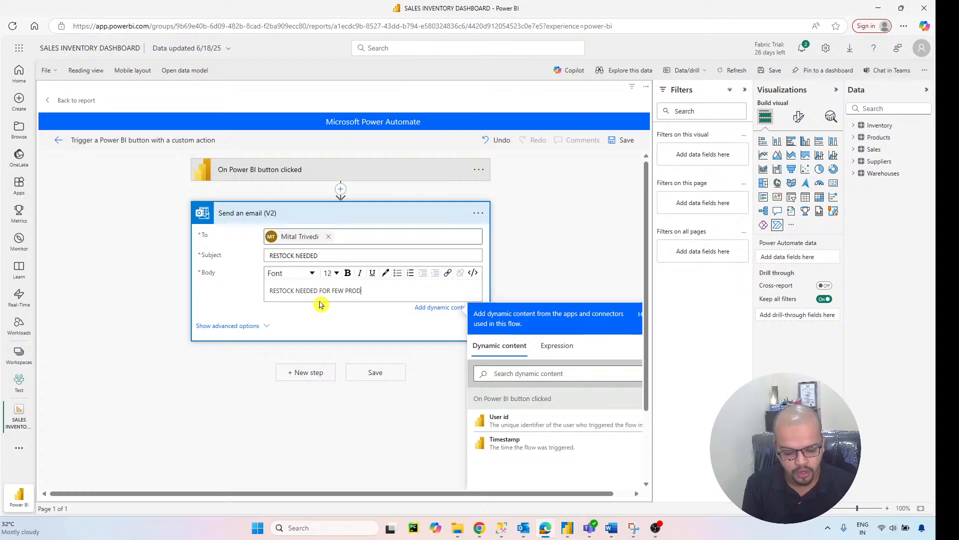
type("UCTS")
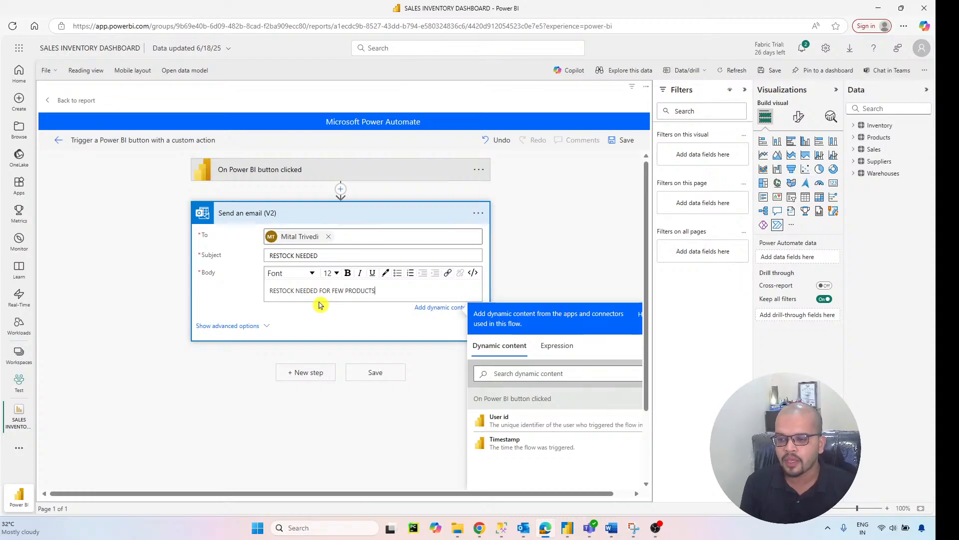
left_click(499, 420)
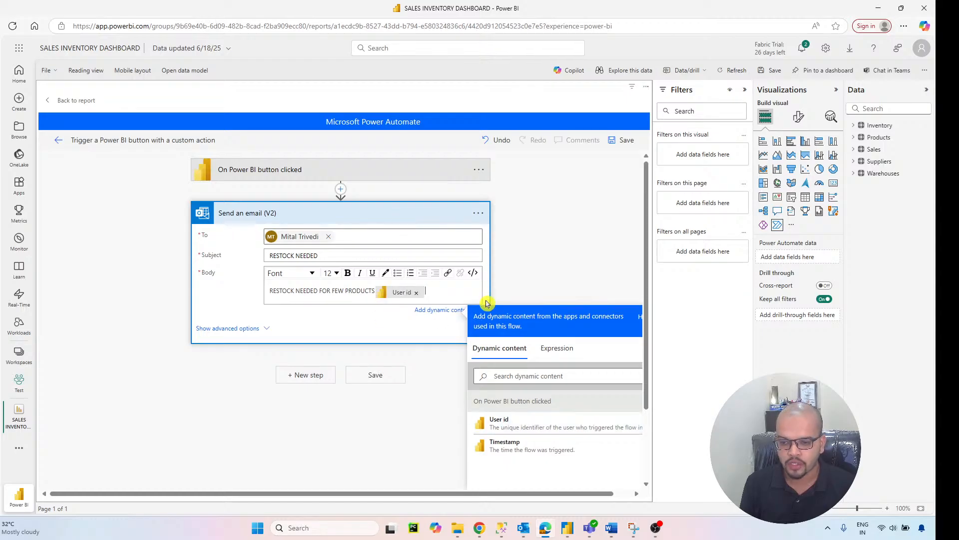
Step: Save the flow and apply it to the report's Power Automate button, and run the flow from its details page
left_click(399, 377)
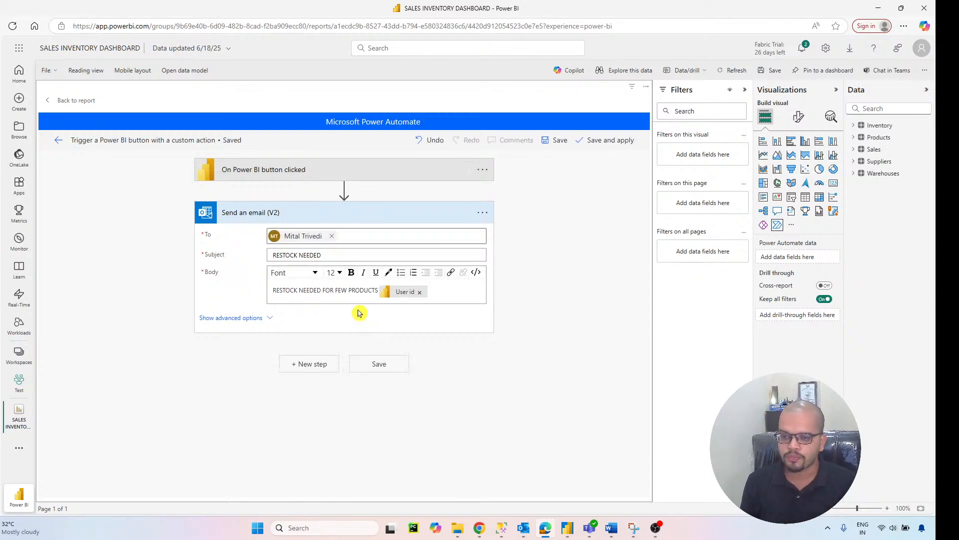
left_click(598, 142)
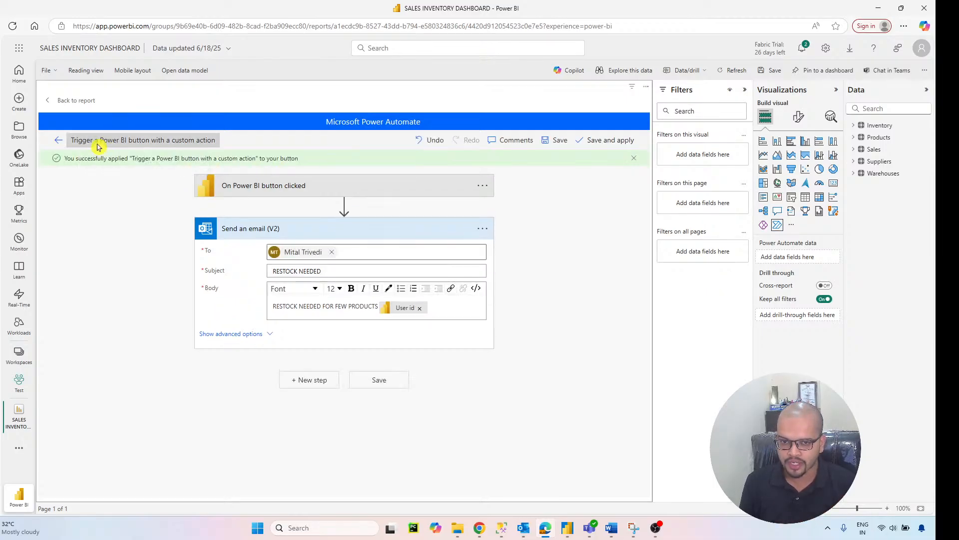
left_click(56, 141)
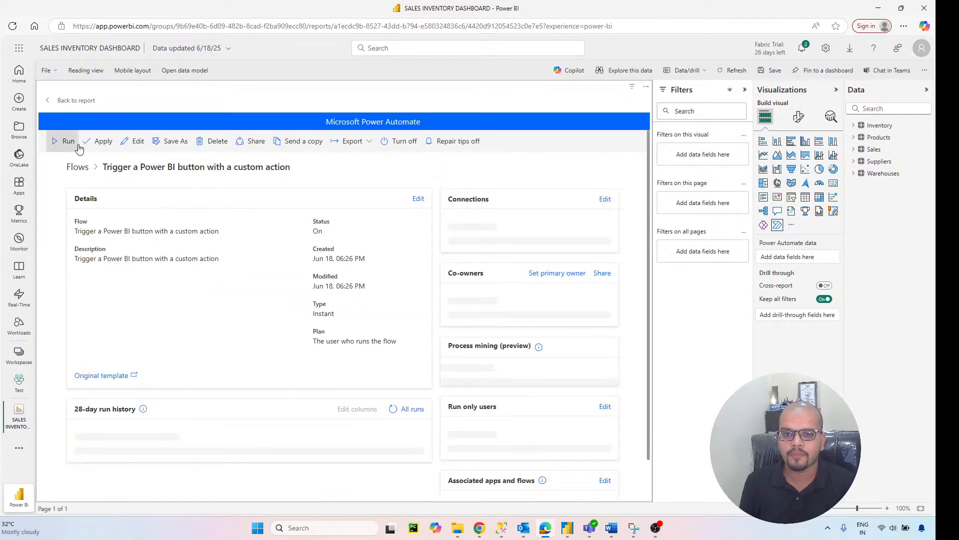
left_click(63, 142)
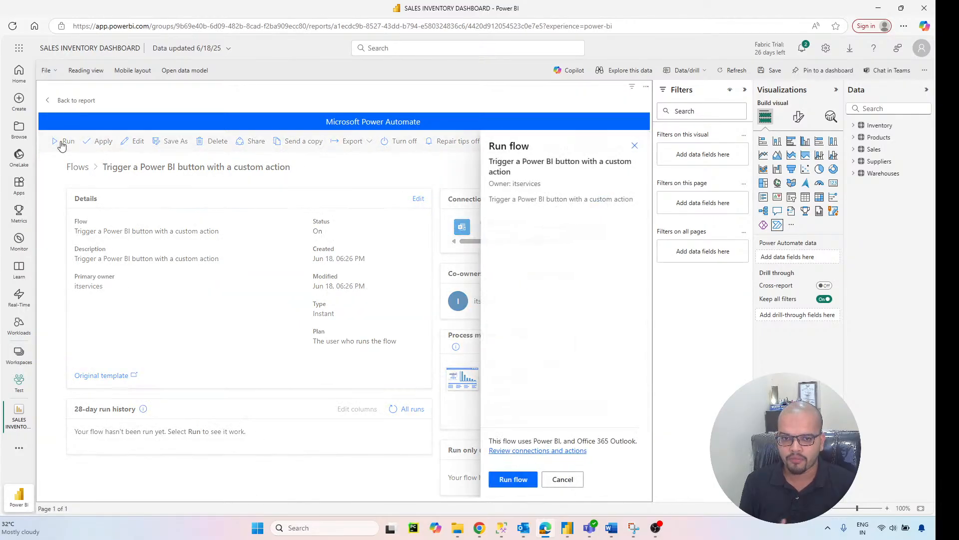
left_click(527, 481)
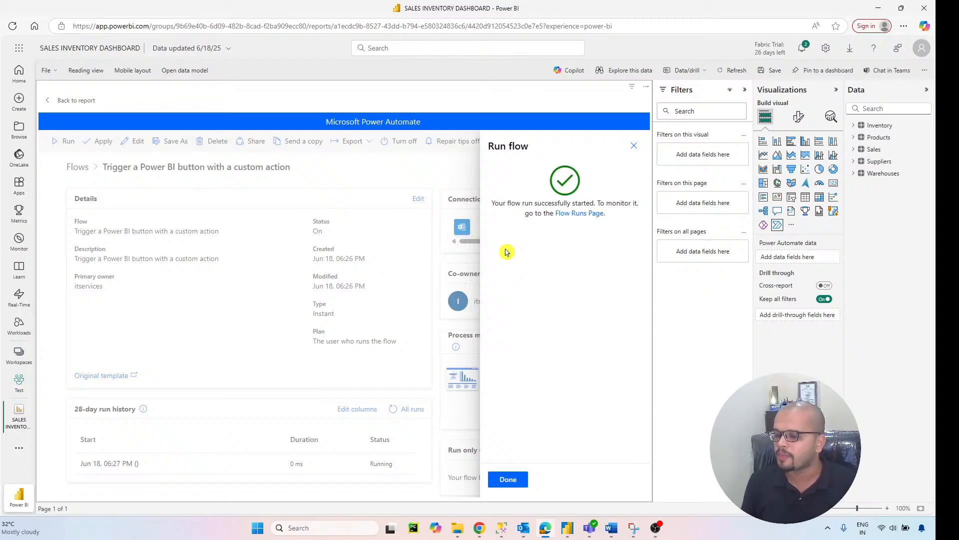
left_click(659, 528)
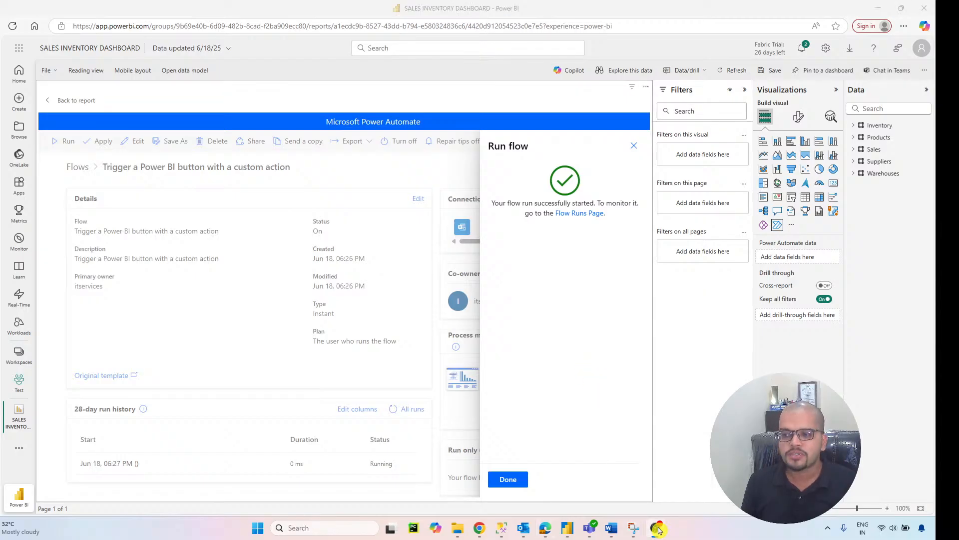